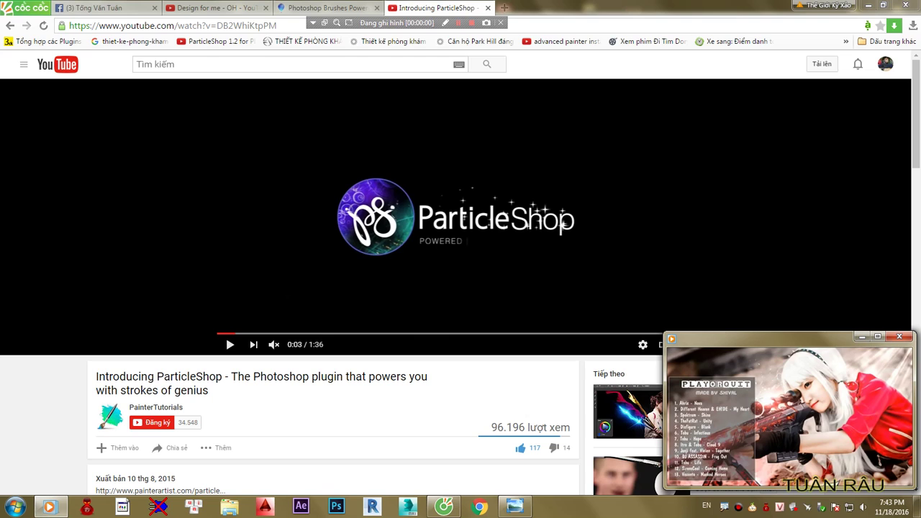
# Play the ParticleShop intro video, skipping ahead to the city scene
pyautogui.moveTo(789, 417)
pyautogui.click(861, 336)
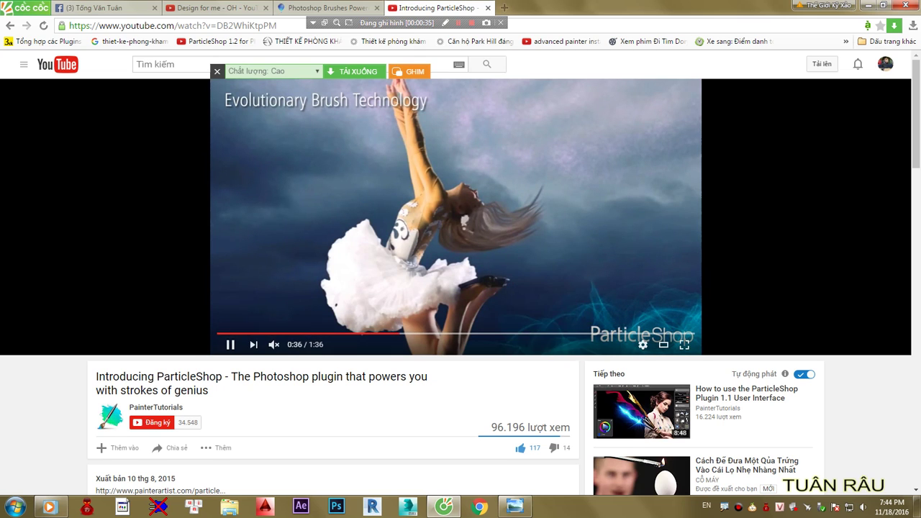
pyautogui.click(411, 333)
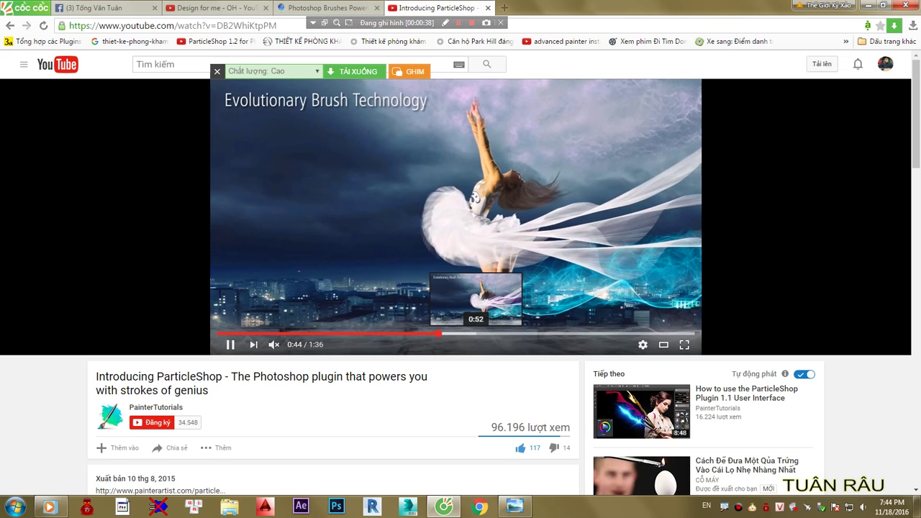
pyautogui.press('Right')
pyautogui.press('Right')
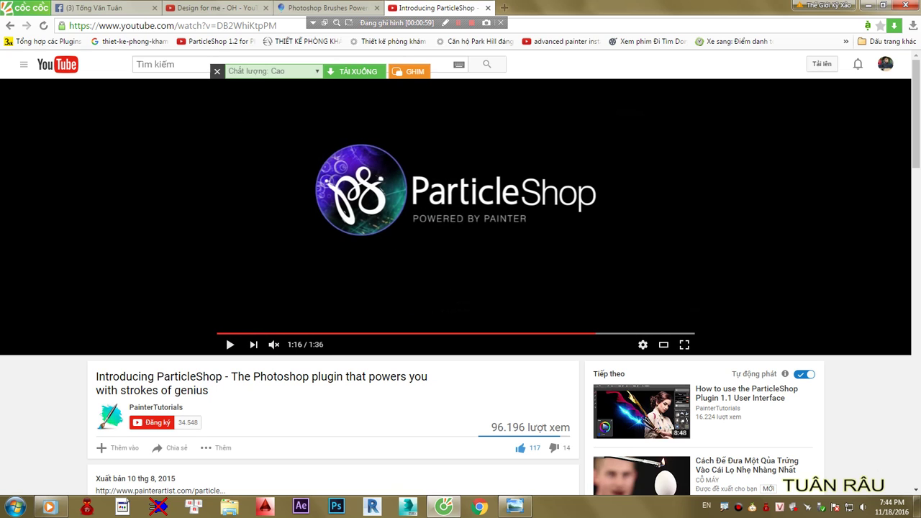
# Cycle through the ParticleShop product page and channel tabs, then minimise the browser
pyautogui.hotkey('ctrl', 'shift', 'Tab')
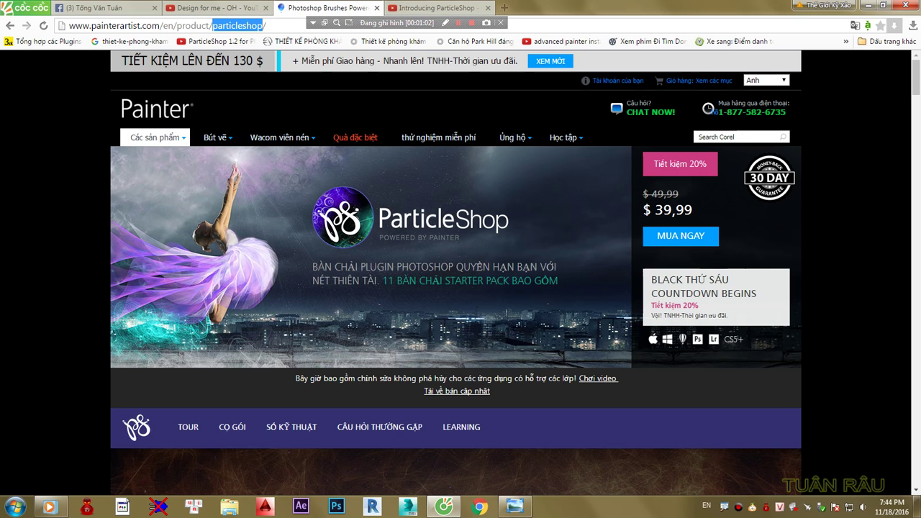
pyautogui.click(266, 26)
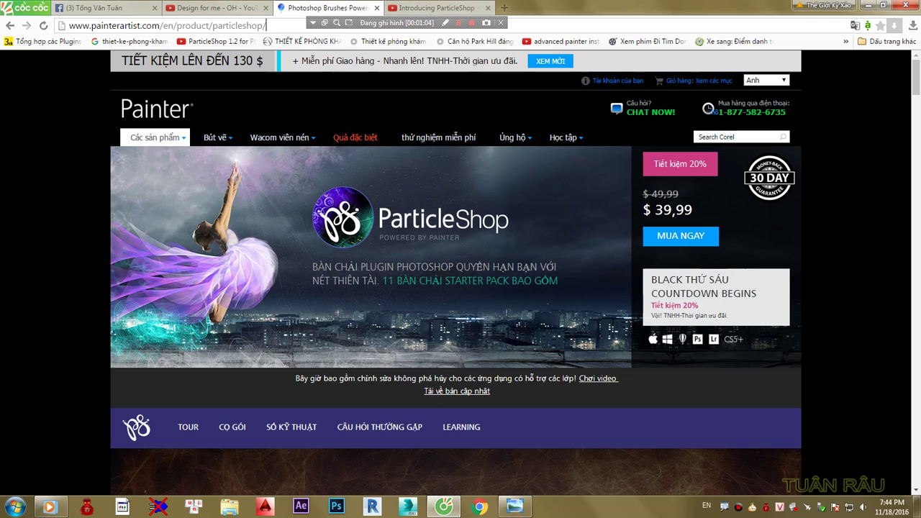
pyautogui.hotkey('ctrl', 'shift', 'Tab')
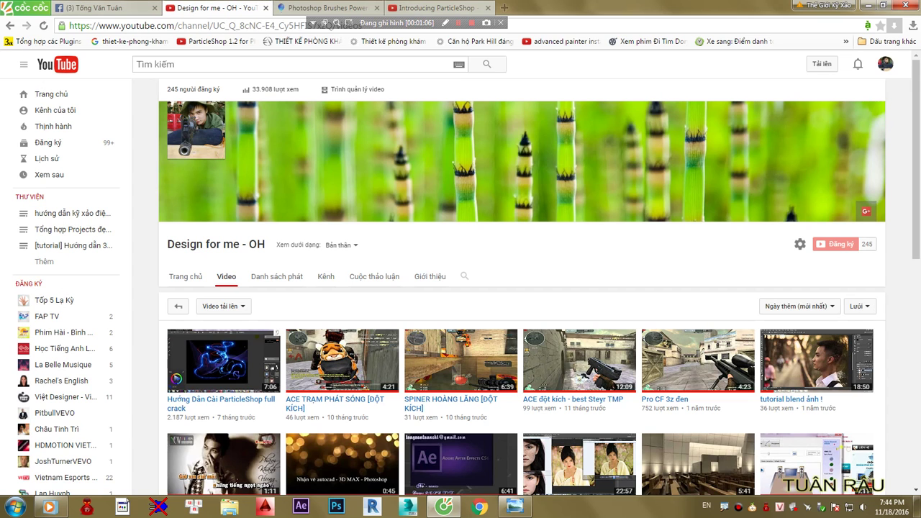
pyautogui.hotkey('ctrl', 'shift', 'Tab')
pyautogui.hotkey('ctrl', 'shift', 'Tab')
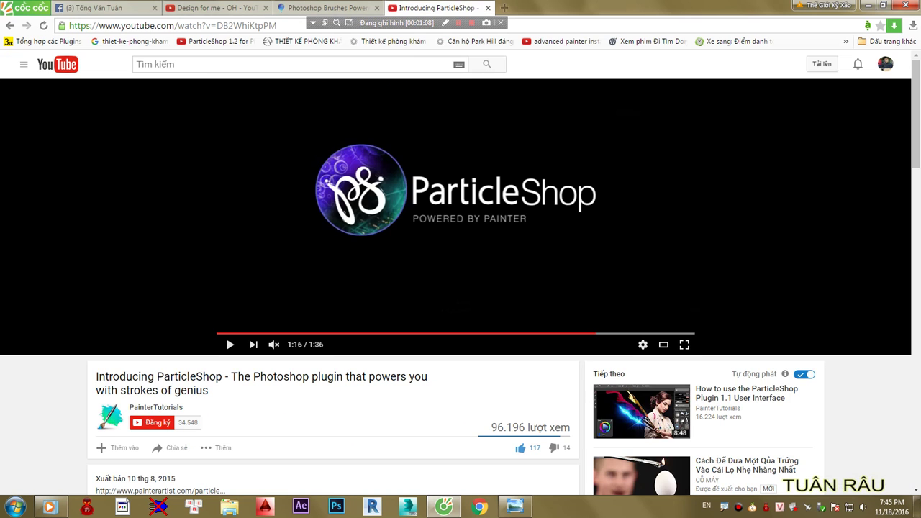
pyautogui.press('super+Down')
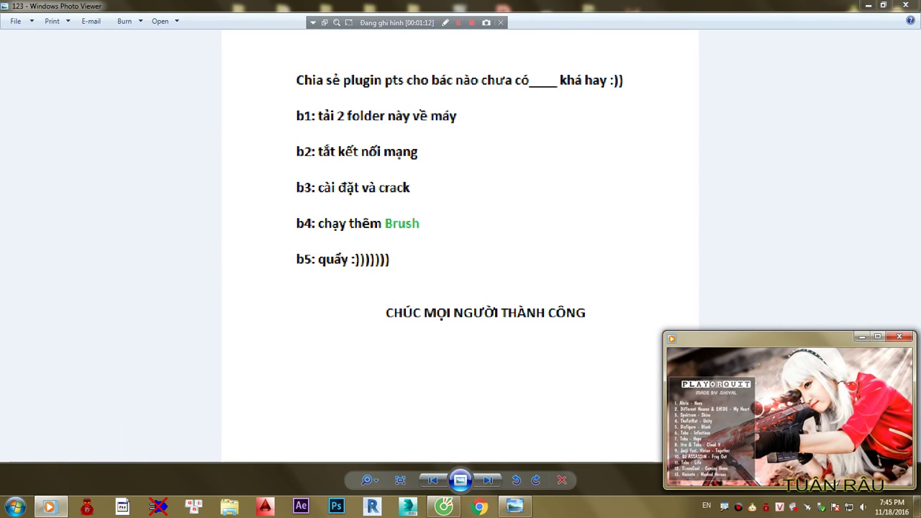
# Open the plugin pts folder on the desktop
pyautogui.moveTo(284, 70); pyautogui.dragTo(632, 95)
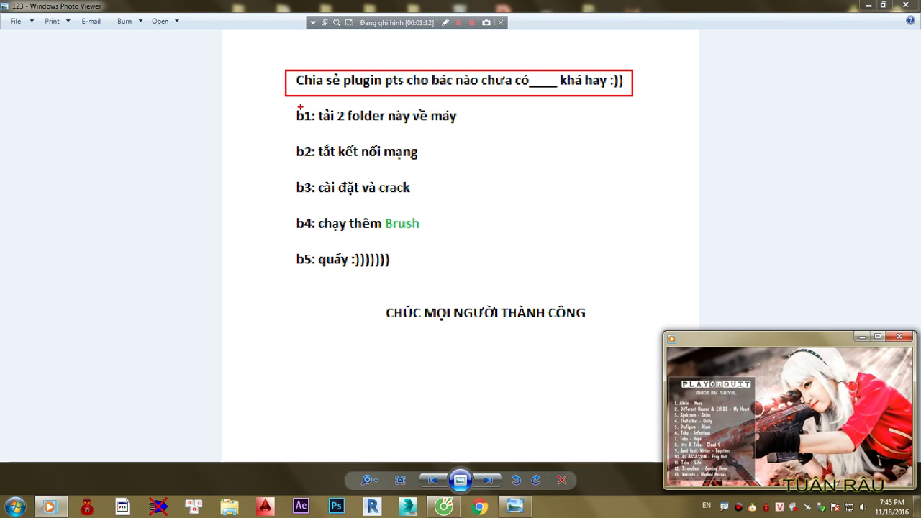
pyautogui.moveTo(285, 102); pyautogui.dragTo(485, 137)
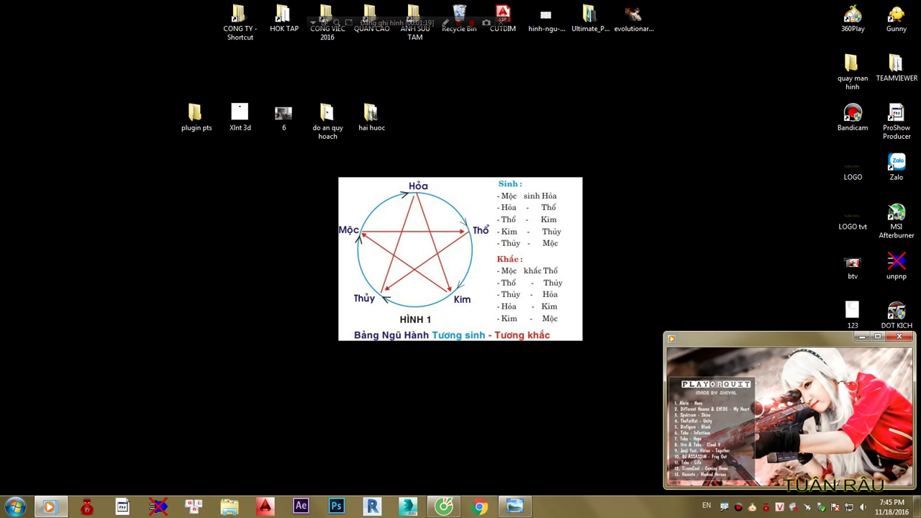
pyautogui.doubleClick(194, 115)
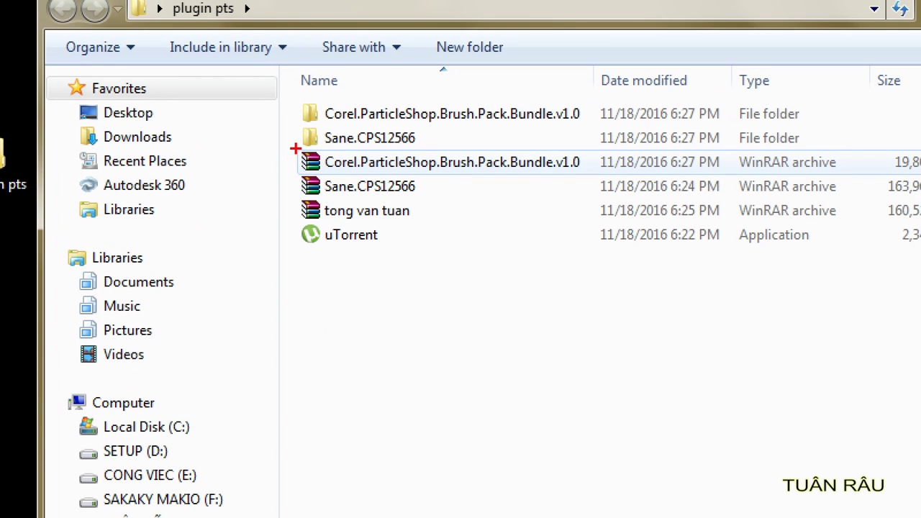
# Review the folder's archives, then minimise the Photo Viewer instruction image
pyautogui.moveTo(295, 148); pyautogui.dragTo(613, 204)
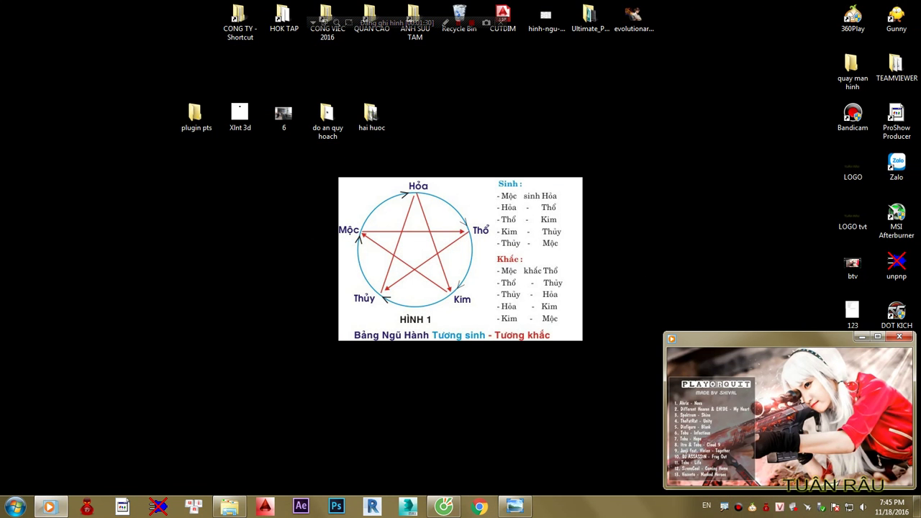
pyautogui.scroll(2, 460, 140)
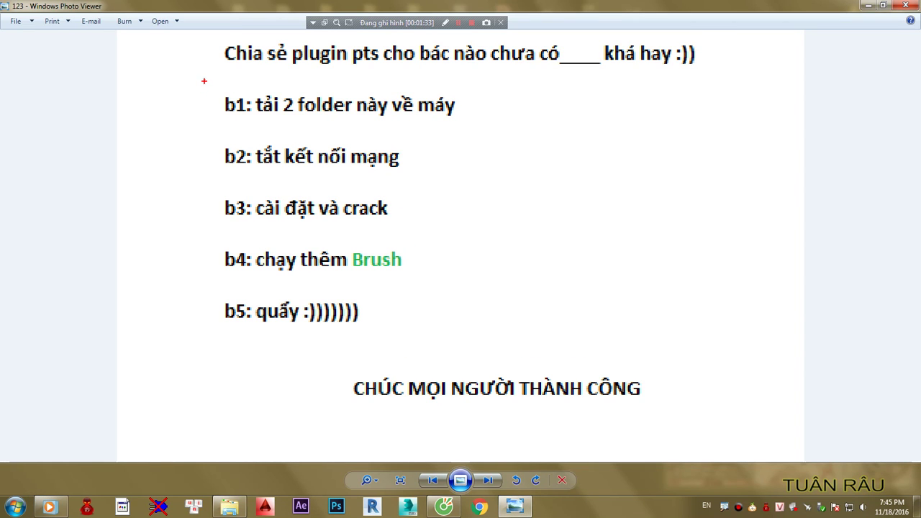
pyautogui.moveTo(205, 81); pyautogui.dragTo(465, 130)
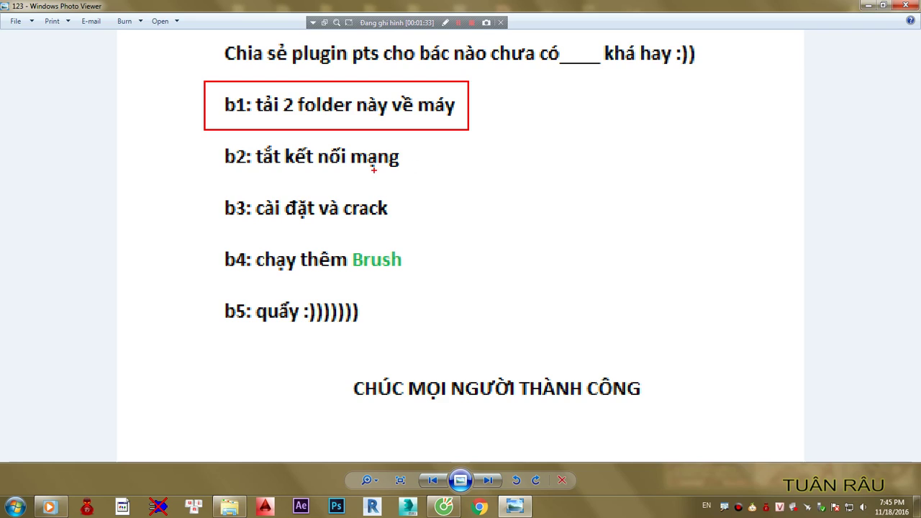
pyautogui.moveTo(191, 127); pyautogui.dragTo(417, 179)
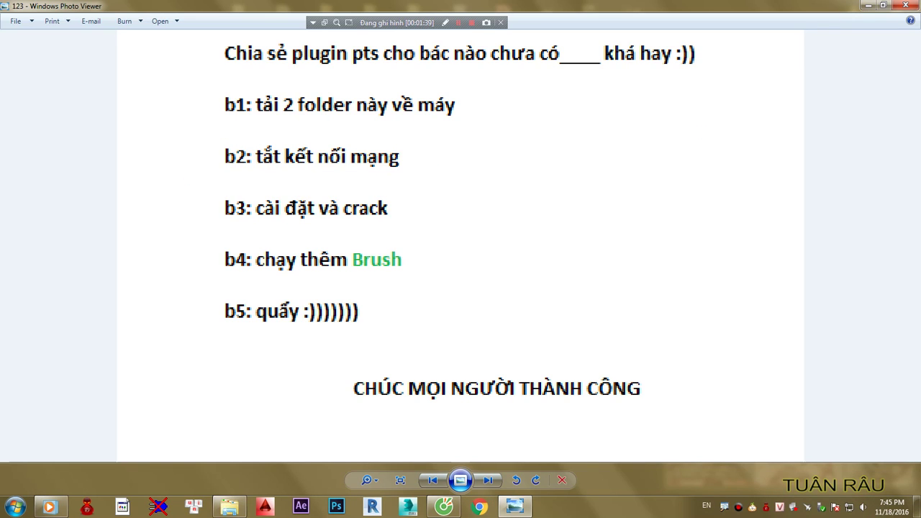
pyautogui.click(864, 5)
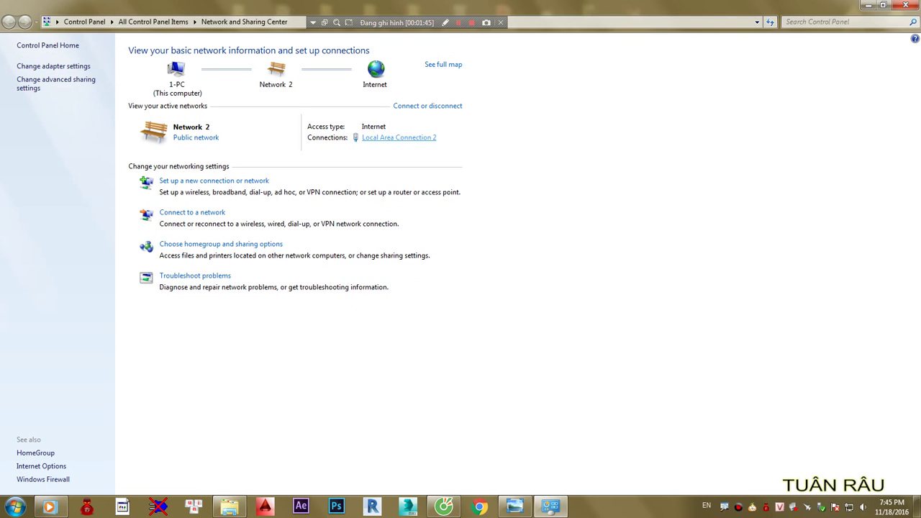
# Disable Local Area Connection 2 from its status window and minimise the network window
pyautogui.click(399, 137)
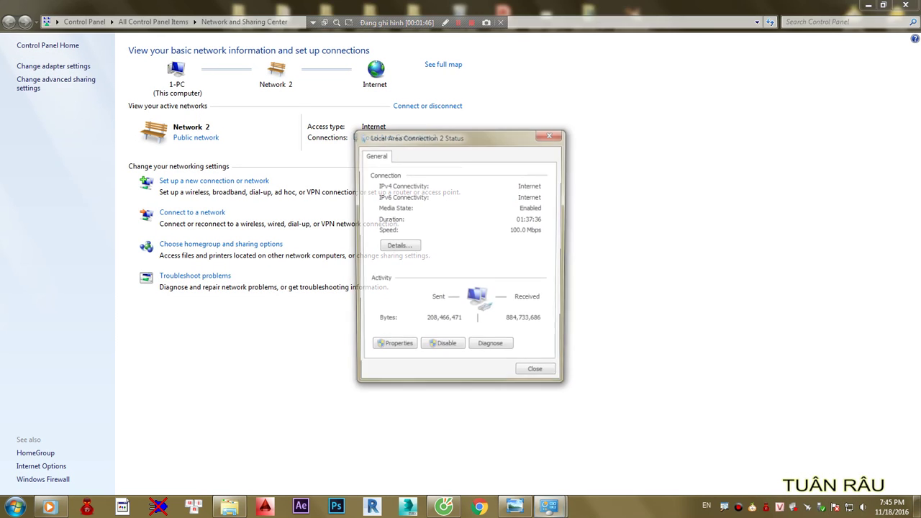
pyautogui.moveTo(389, 132); pyautogui.dragTo(348, 87)
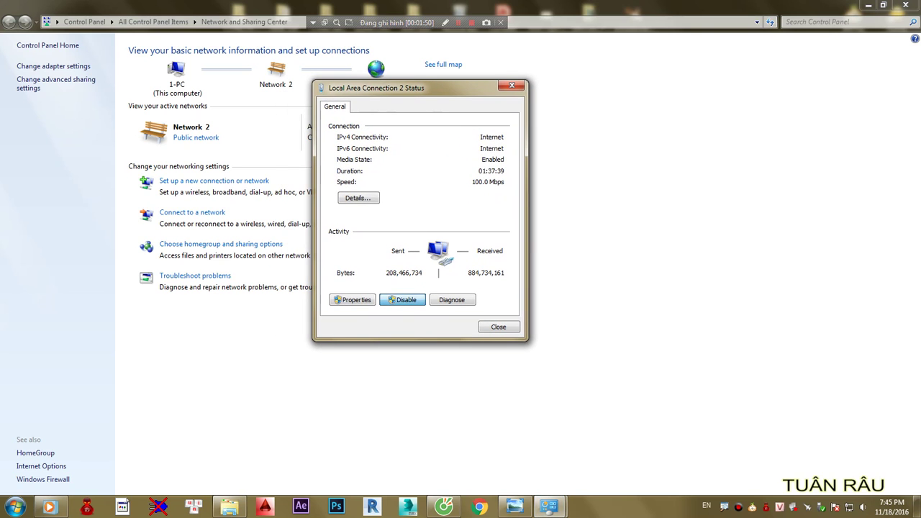
pyautogui.click(403, 299)
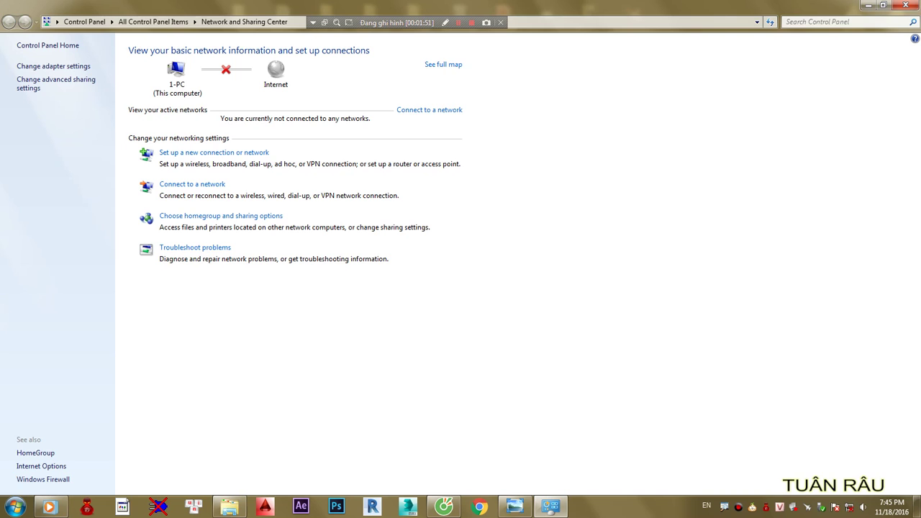
pyautogui.click(868, 5)
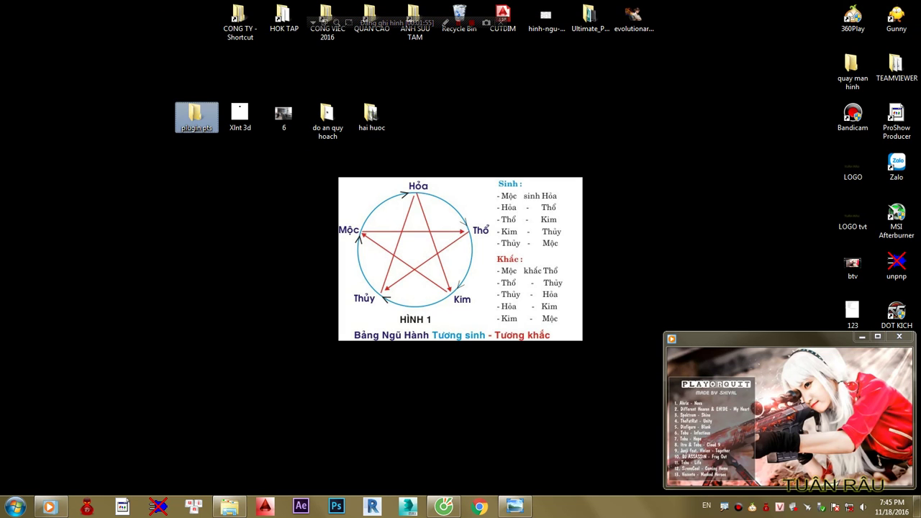
# Bring up the plugin pts folder and open Sane.CPS12566
pyautogui.click(228, 507)
pyautogui.click(383, 105)
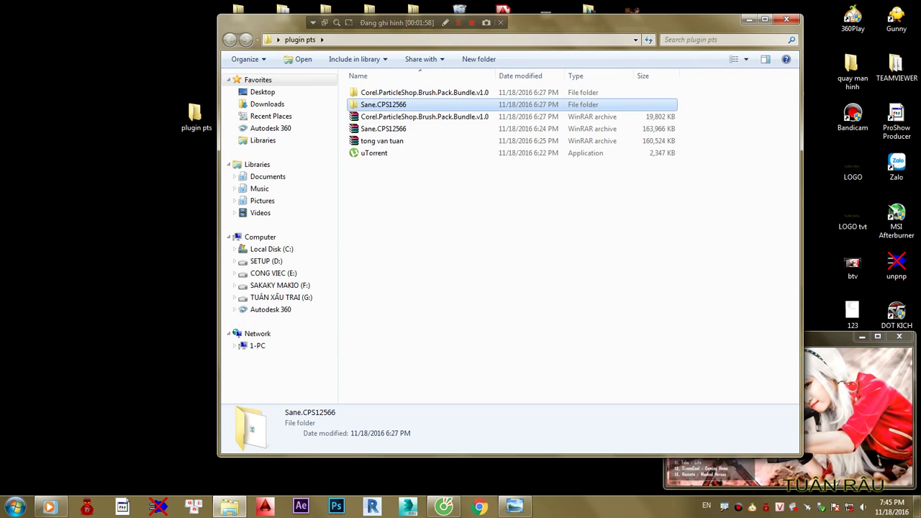
pyautogui.doubleClick(383, 104)
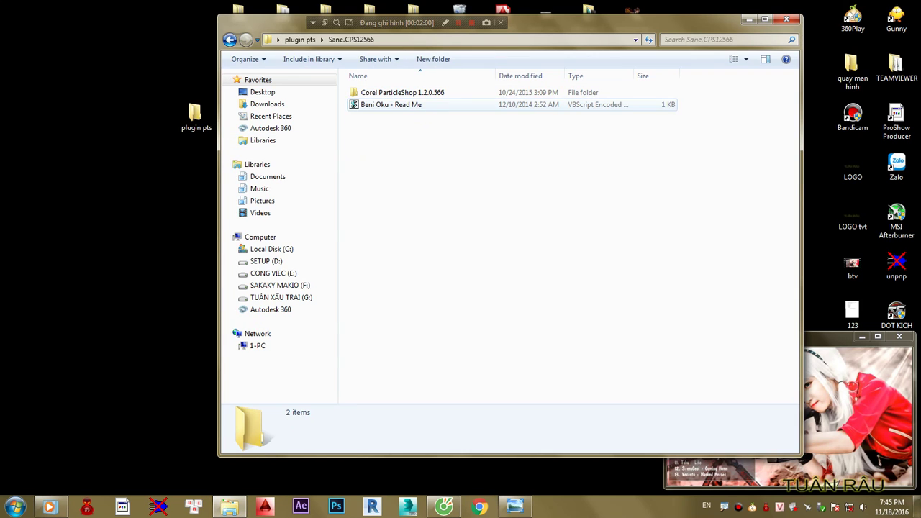
# Open the Corel ParticleShop 1.2.0.566 folder and launch the ParticleShop installer
pyautogui.click(392, 92)
pyautogui.rightClick(381, 97)
pyautogui.click(409, 103)
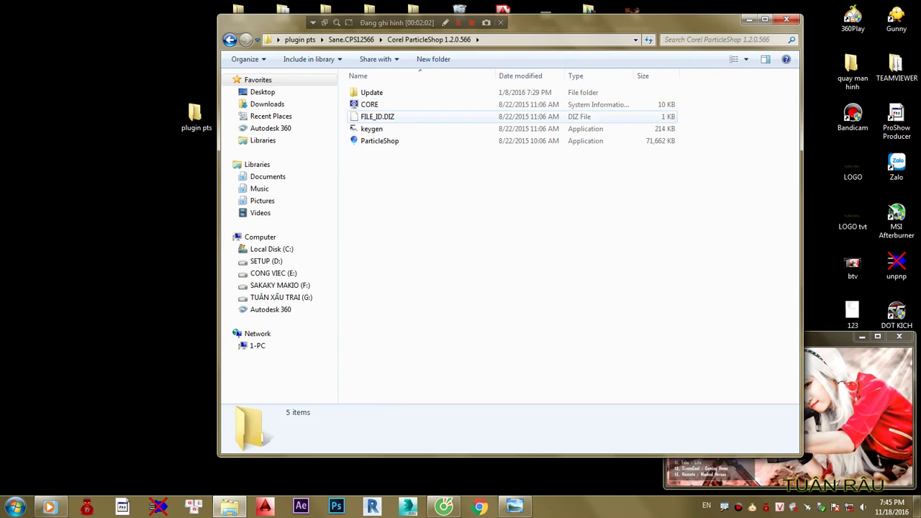
pyautogui.click(379, 141)
pyautogui.rightClick(380, 140)
pyautogui.click(394, 146)
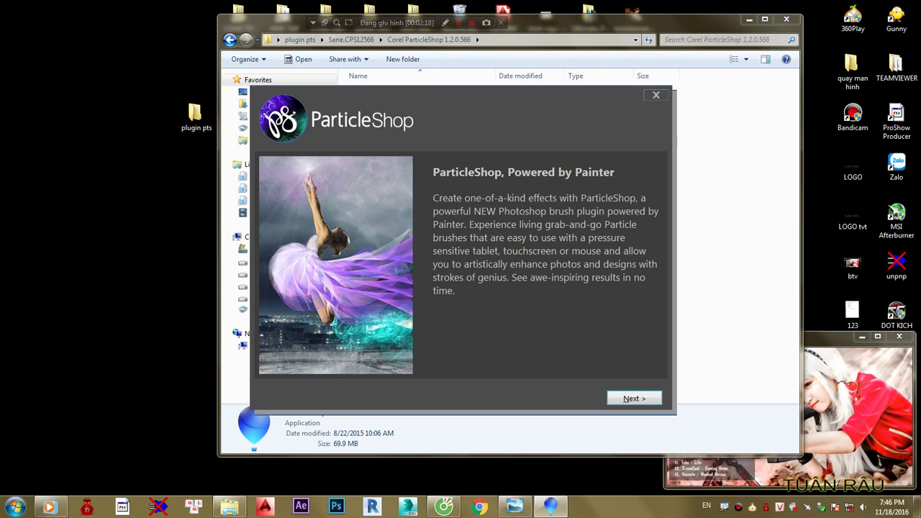
# Accept the licence agreement and advance the installer to the Serial Number page
pyautogui.click(634, 398)
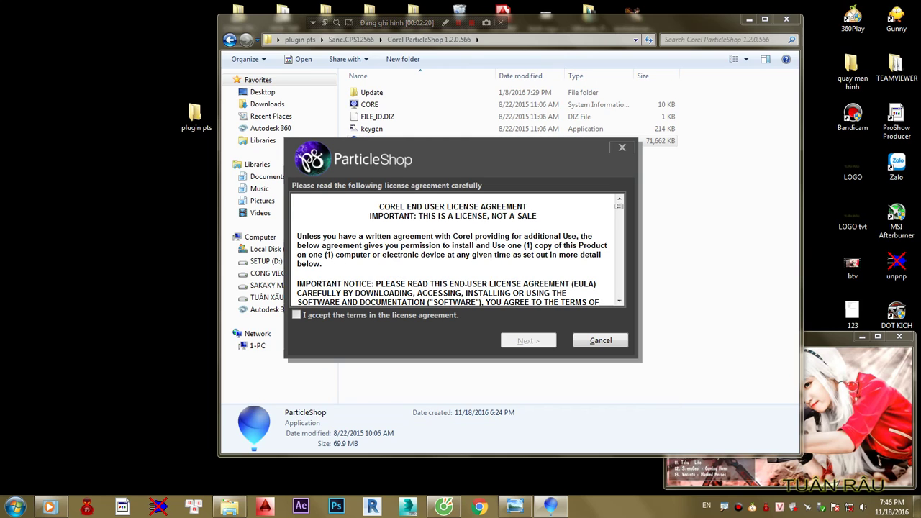
pyautogui.press('space')
pyautogui.press('Return')
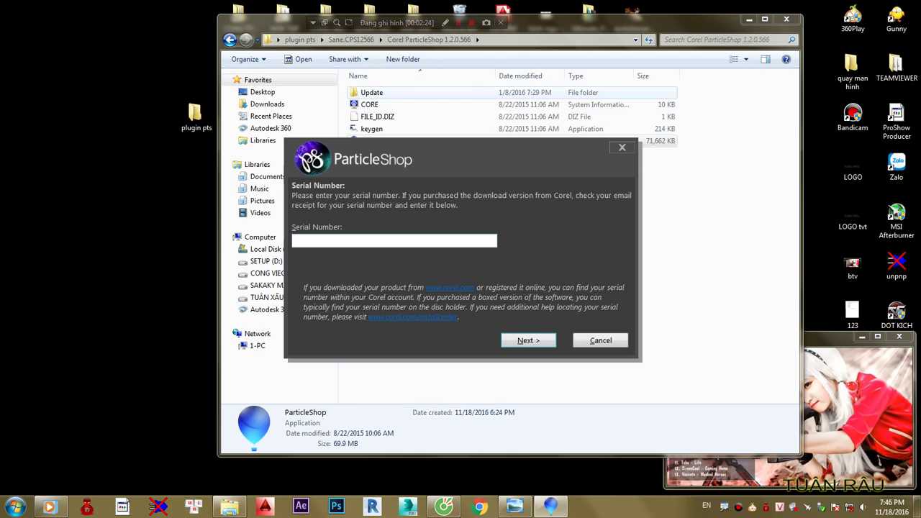
# Shift the Corel ParticleShop folder window left and bring up the keygen's context menu
pyautogui.click(371, 128)
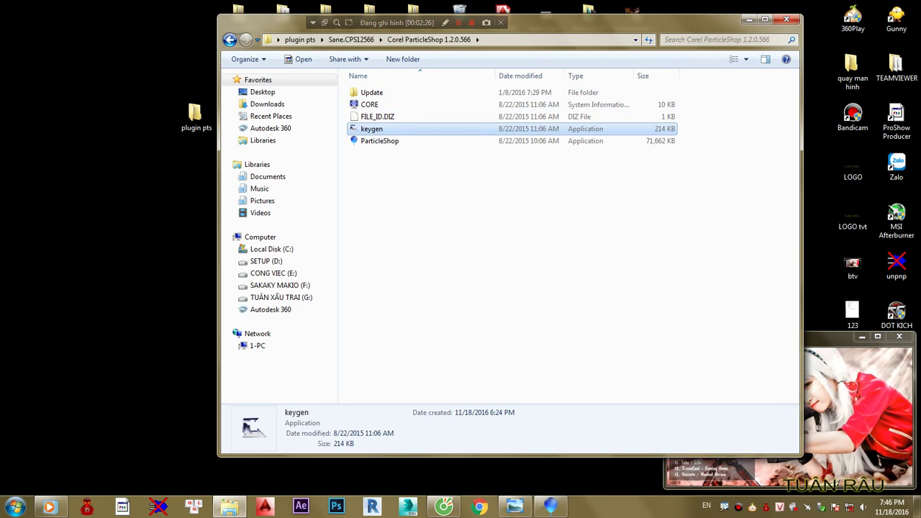
pyautogui.moveTo(576, 22); pyautogui.dragTo(542, 34)
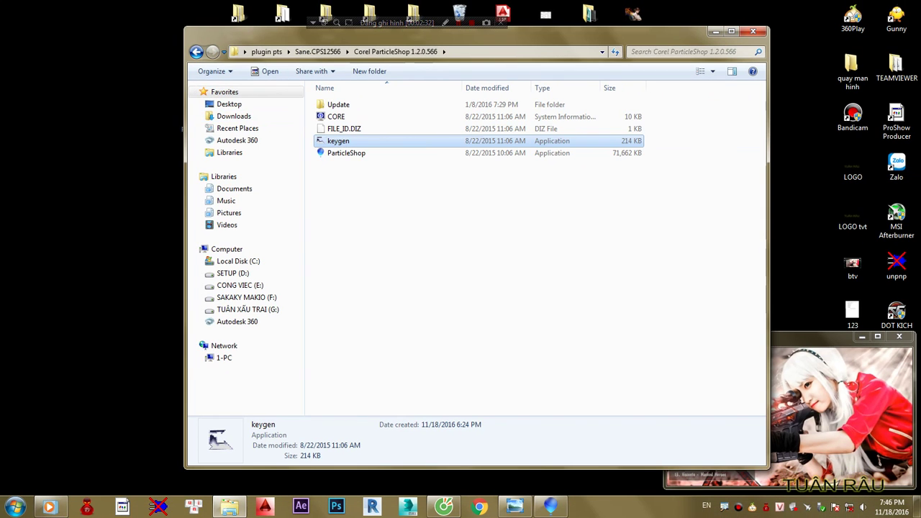
pyautogui.rightClick(325, 140)
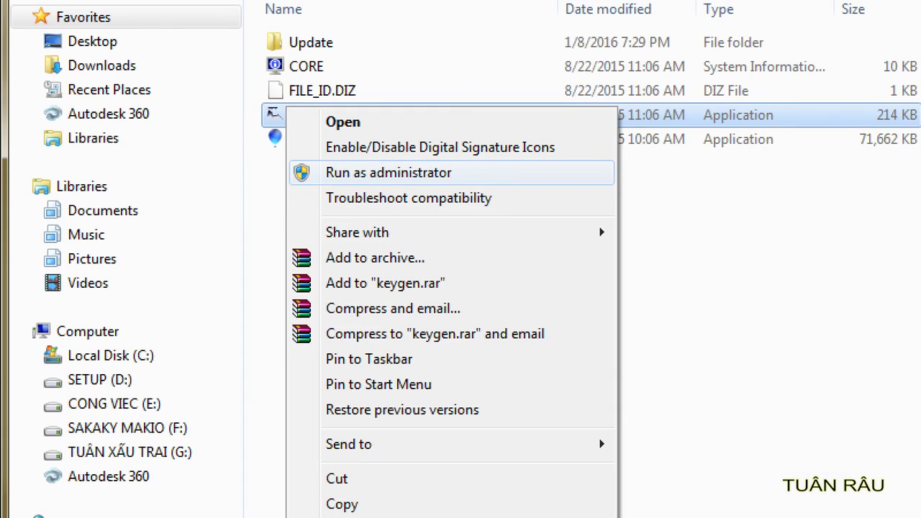
# Run the keygen as administrator and generate a serial for Corel ParticleShop v1.0
pyautogui.click(377, 170)
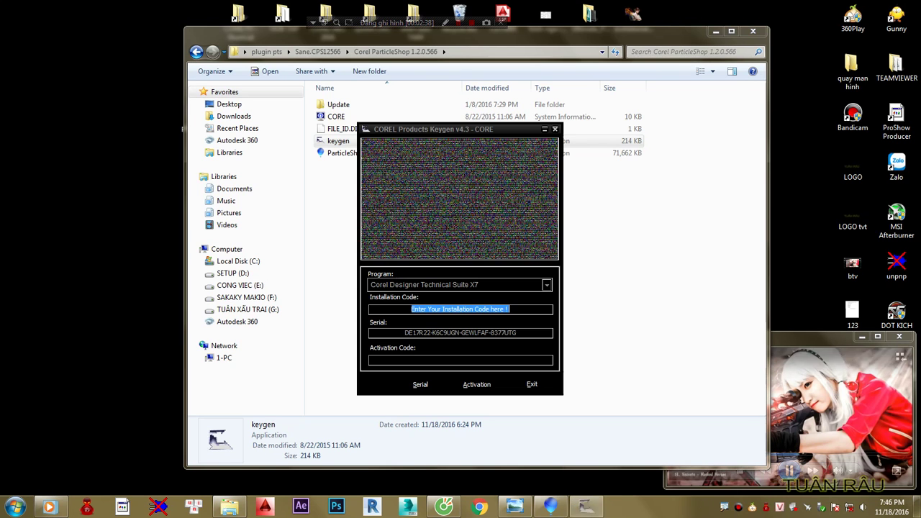
pyautogui.click(546, 284)
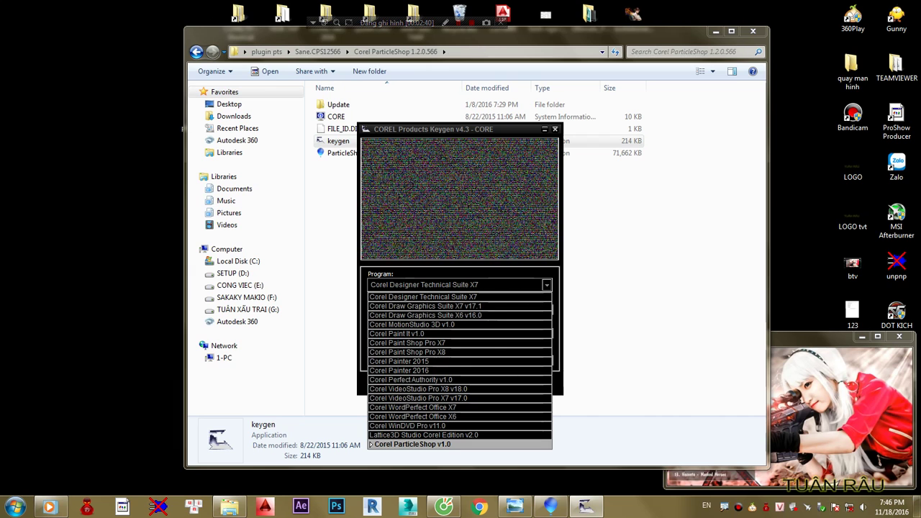
pyautogui.press('Return')
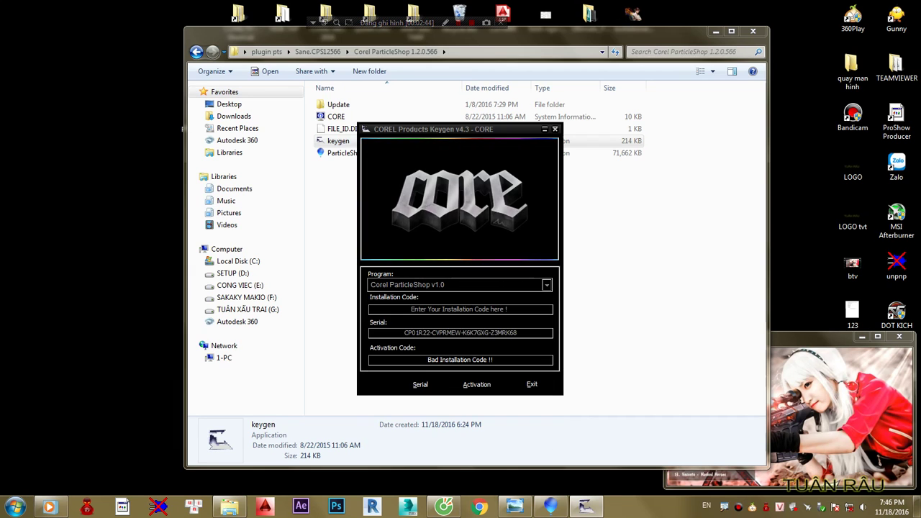
# Copy the generated serial and return to the installer's serial number page
pyautogui.click(460, 332)
pyautogui.rightClick(507, 333)
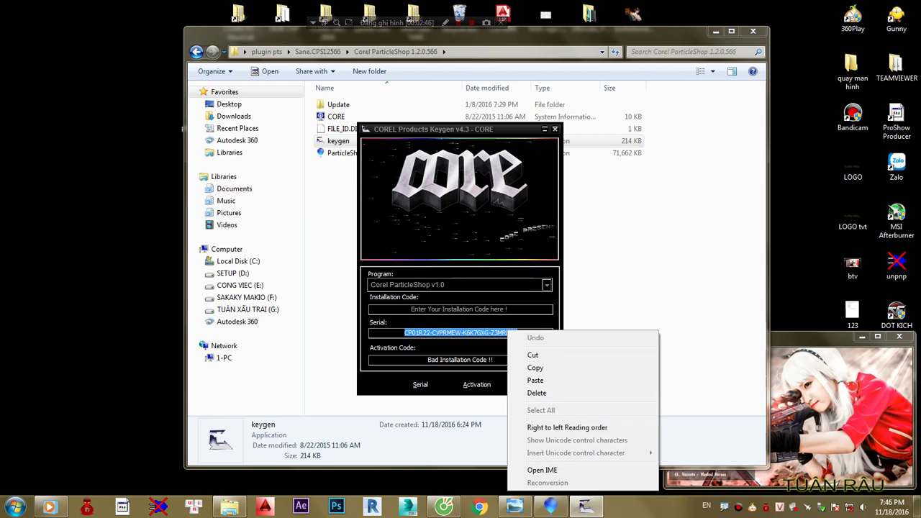
pyautogui.click(536, 368)
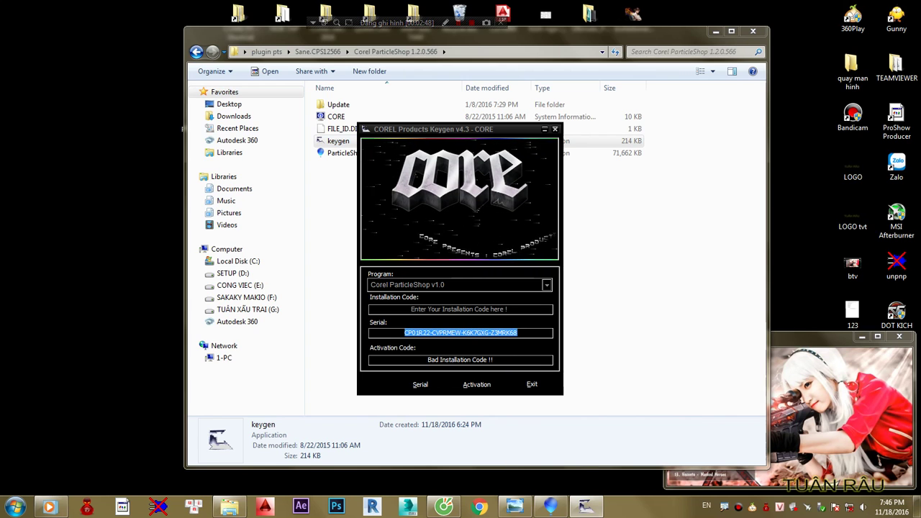
pyautogui.click(532, 384)
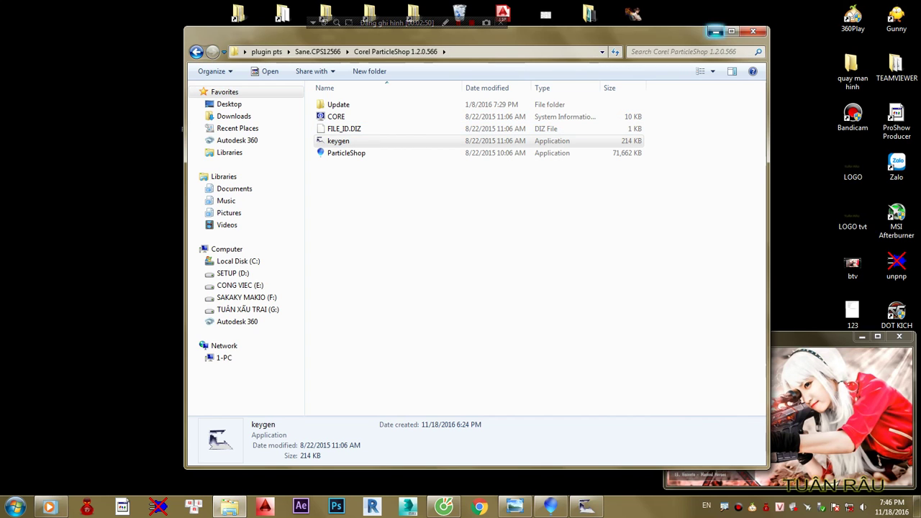
pyautogui.click(715, 31)
pyautogui.click(586, 507)
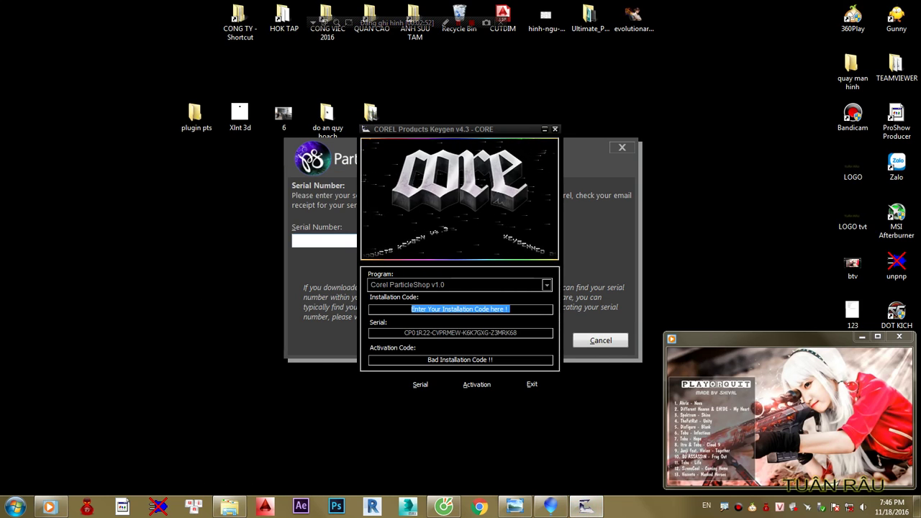
# Paste the copied serial into the Serial Number field and advance to install options
pyautogui.click(323, 240)
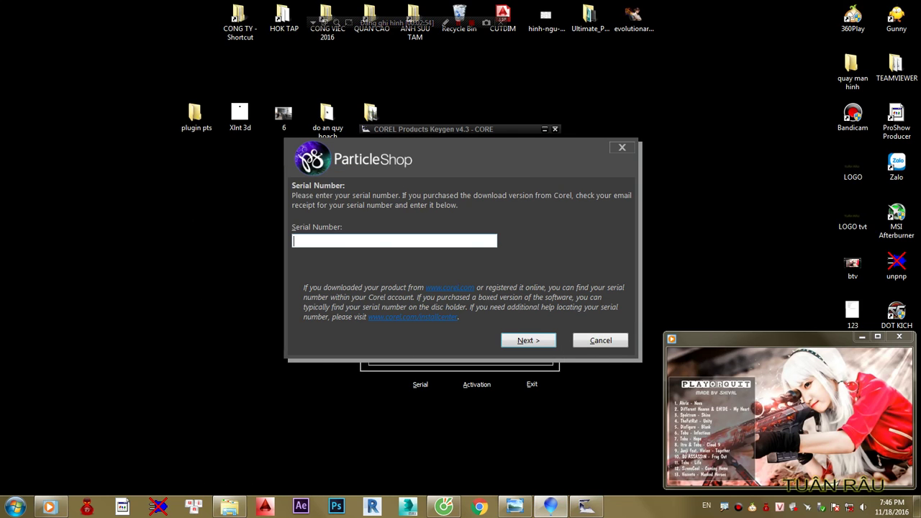
pyautogui.hotkey('ctrl', 'v')
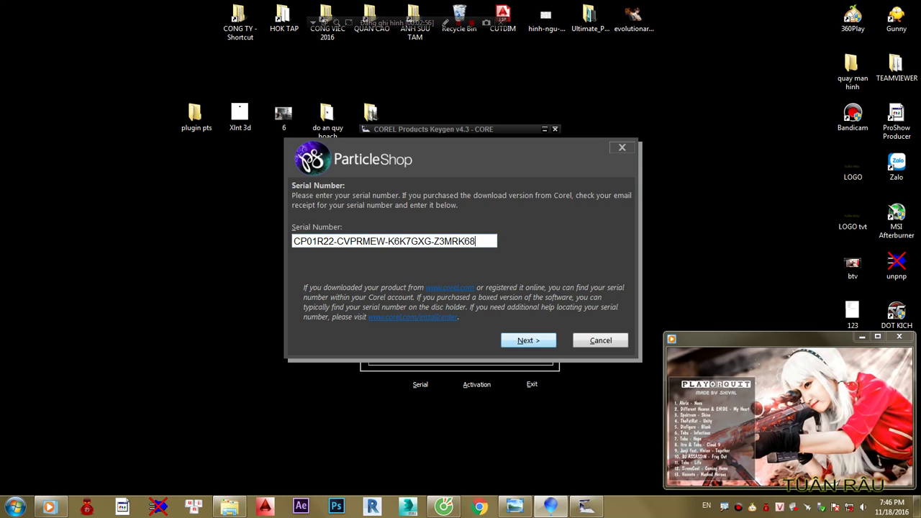
pyautogui.press('Return')
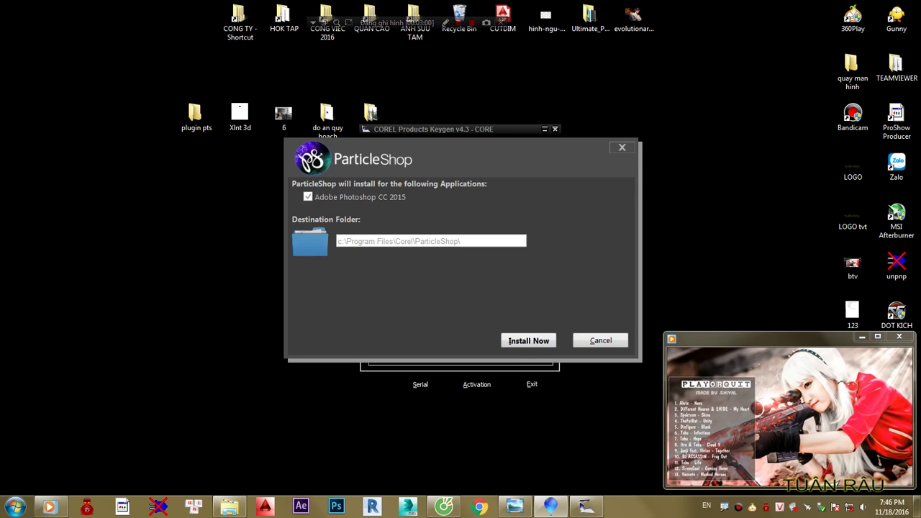
# Install ParticleShop for Adobe Photoshop CC 2015 and exit the installer
pyautogui.hotkey('ctrl', '1')
pyautogui.moveTo(257, 188); pyautogui.dragTo(553, 242)
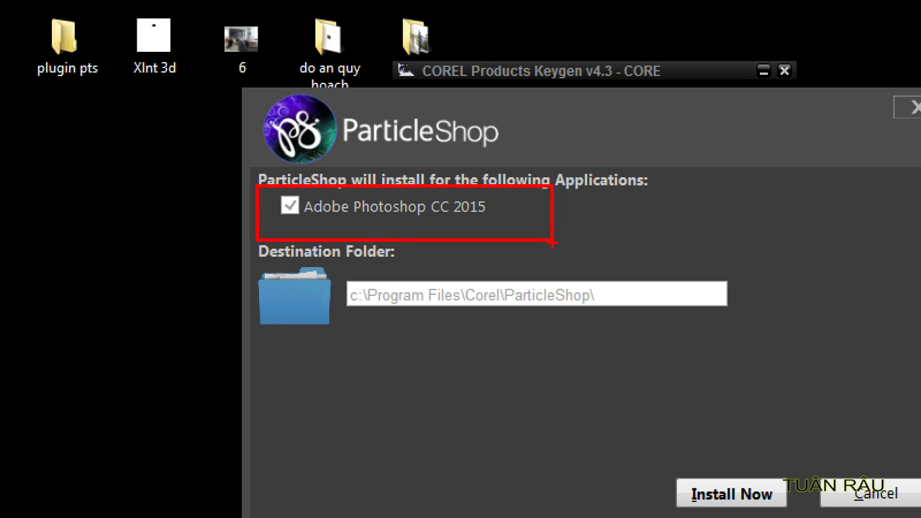
pyautogui.press('Escape')
pyautogui.press('Return')
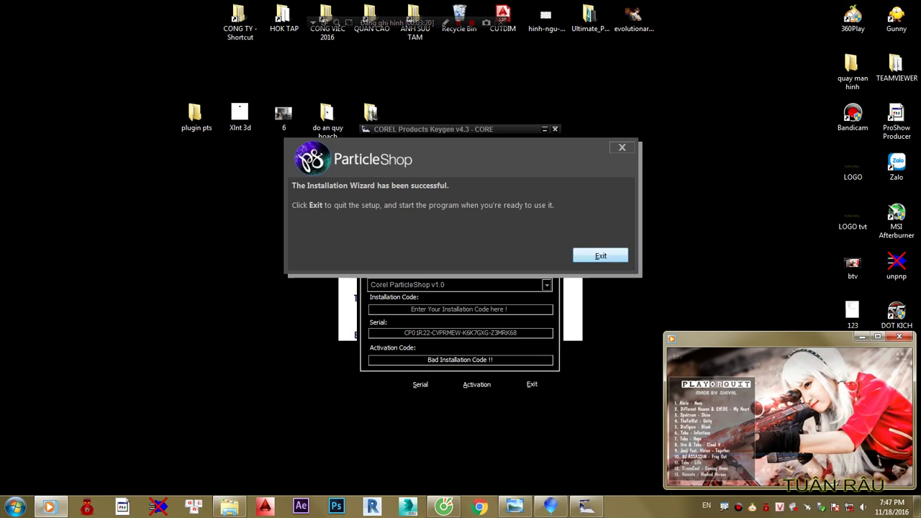
pyautogui.click(601, 255)
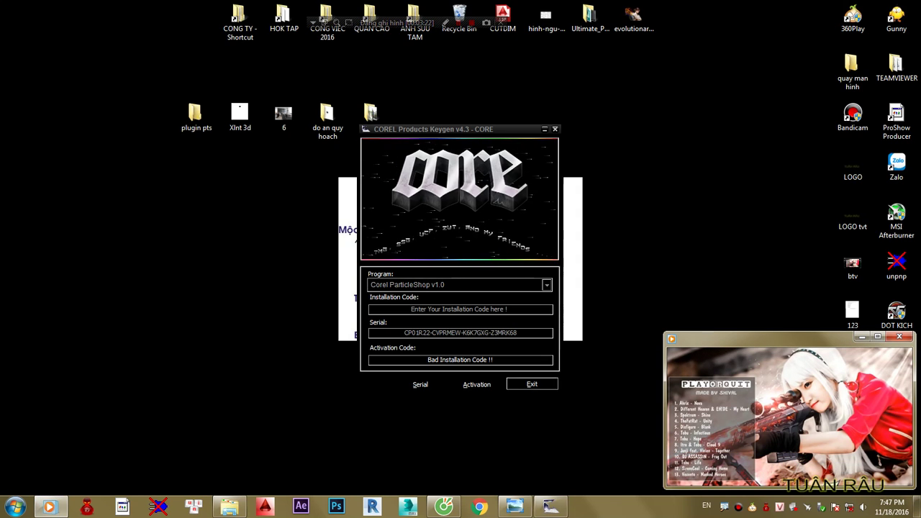
pyautogui.click(550, 506)
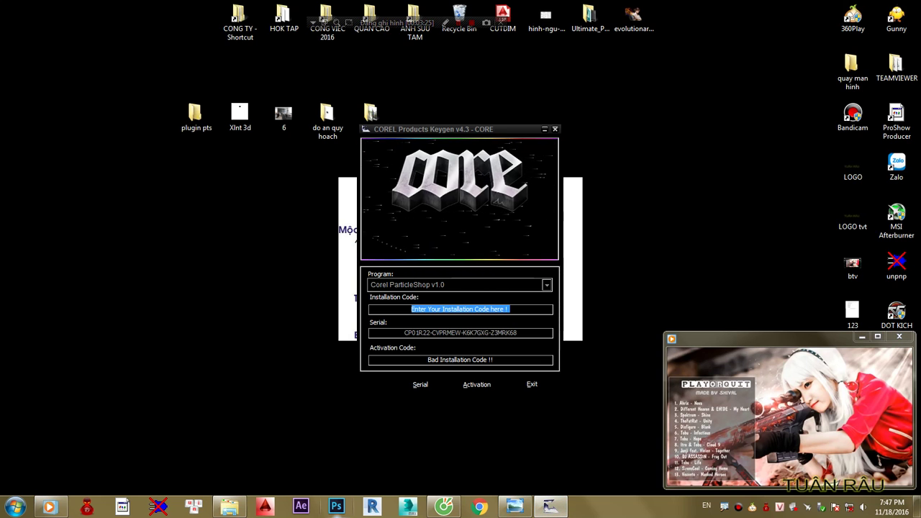
# Launch Photoshop, create a 500 mm wide Untitled-1 document, and float its window
pyautogui.click(336, 507)
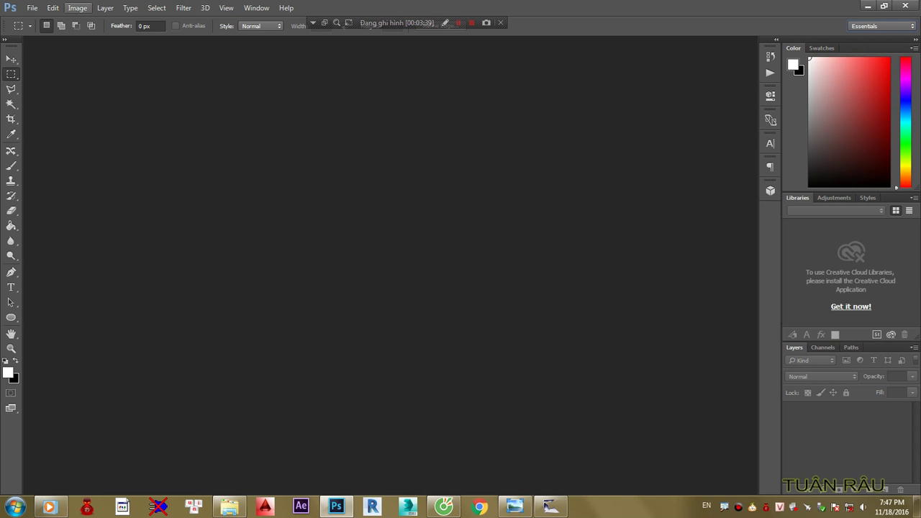
pyautogui.click(32, 8)
pyautogui.click(43, 20)
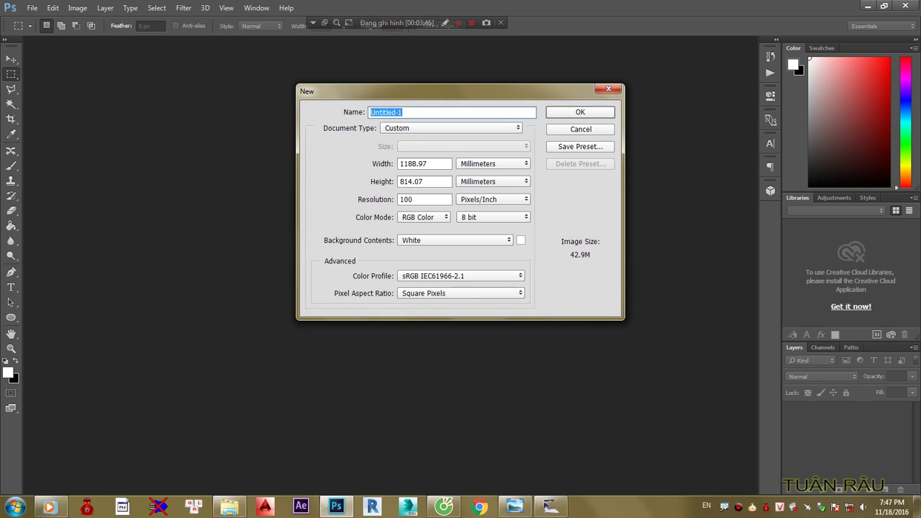
pyautogui.press('Tab')
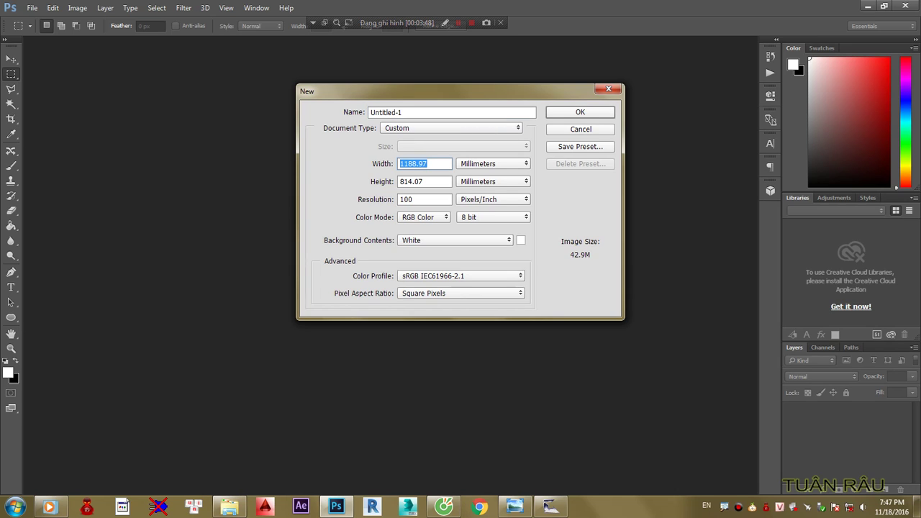
pyautogui.write('500')
pyautogui.press('Return')
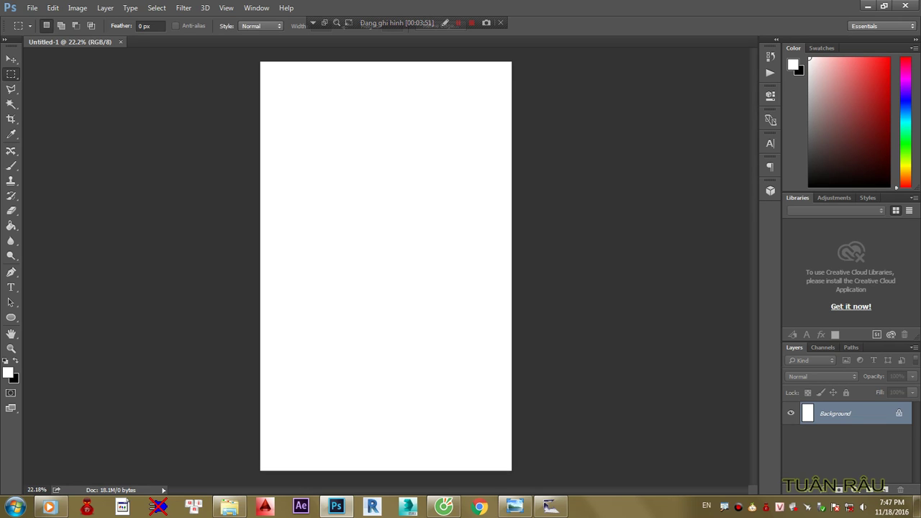
pyautogui.press('v')
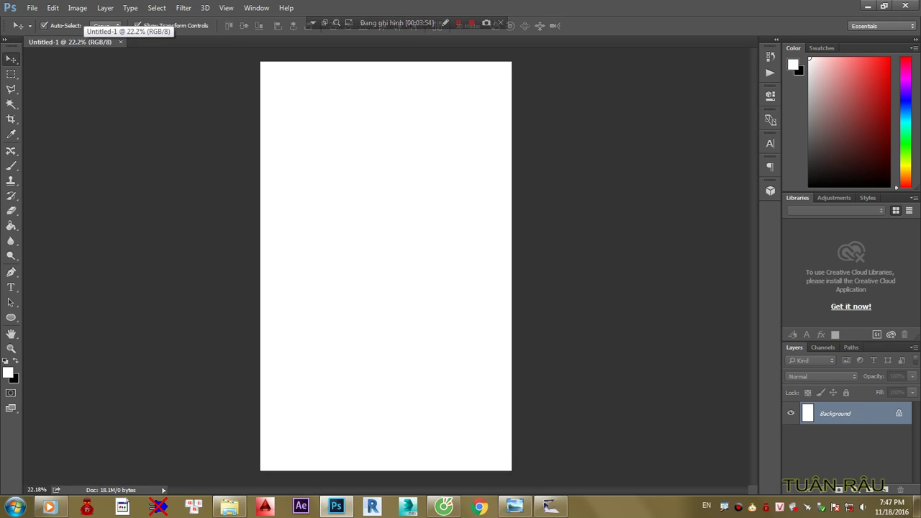
pyautogui.moveTo(70, 42); pyautogui.dragTo(70, 55)
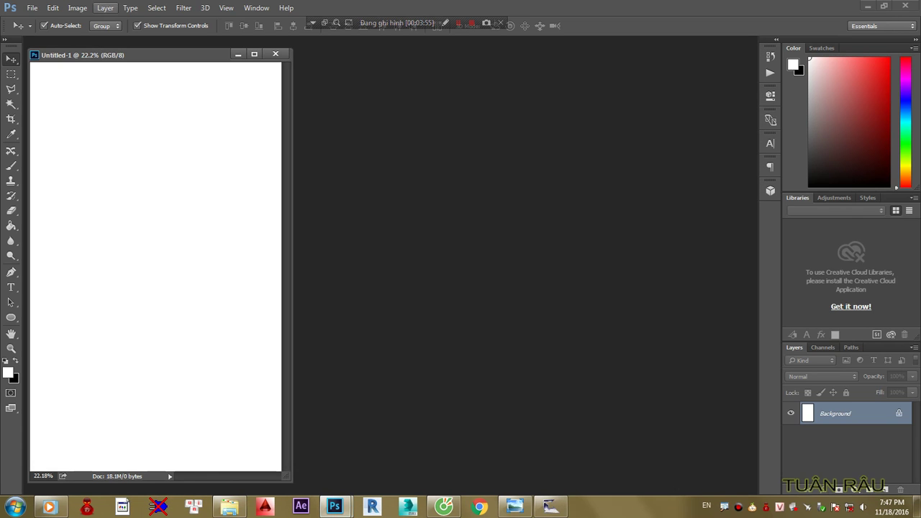
# Run Filter > Painter > ParticleShop, reach the offline activation page, and place the keygen beside it
pyautogui.click(183, 8)
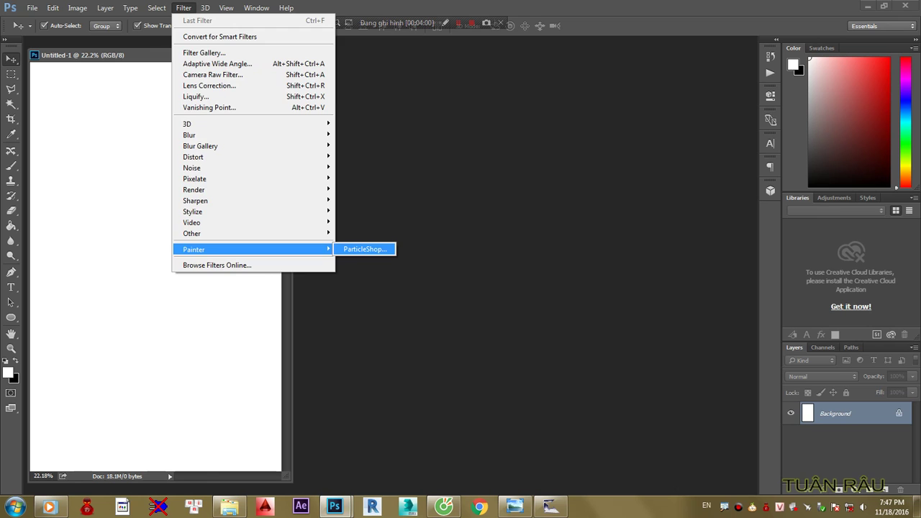
pyautogui.click(364, 249)
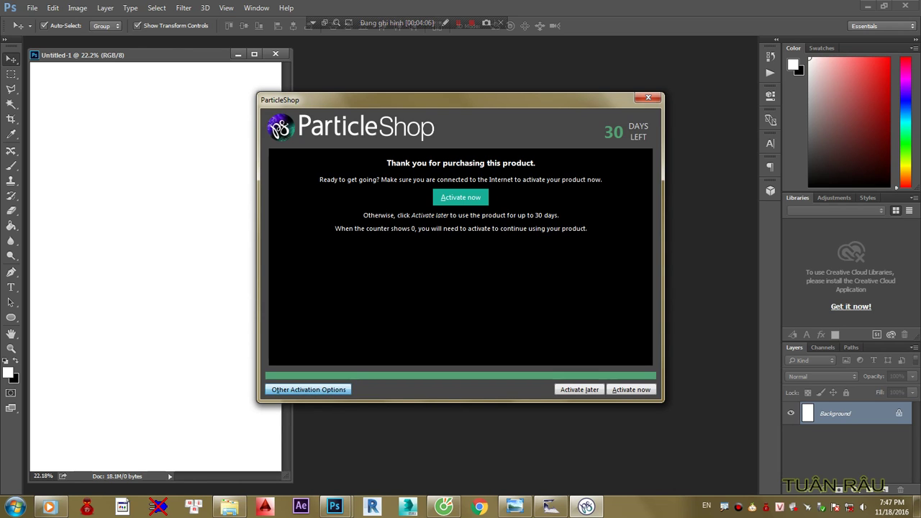
pyautogui.press('Return')
pyautogui.press('Tab')
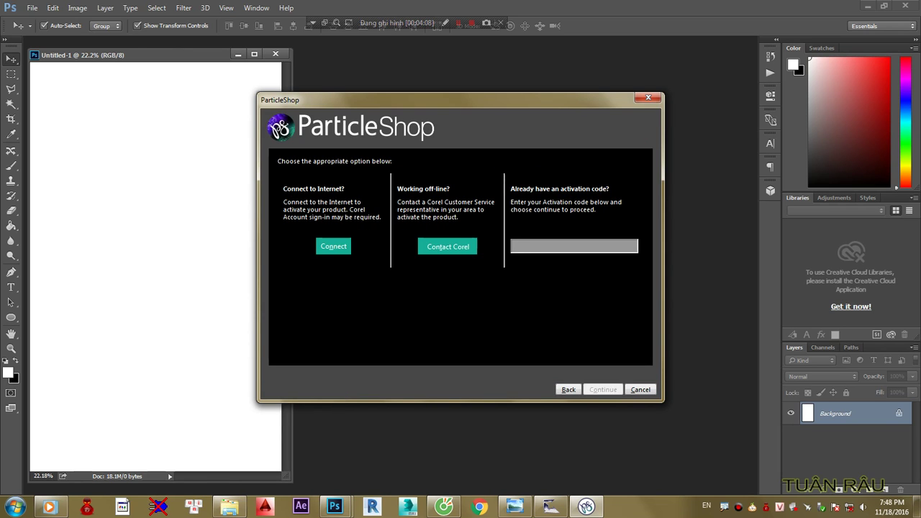
pyautogui.press('Return')
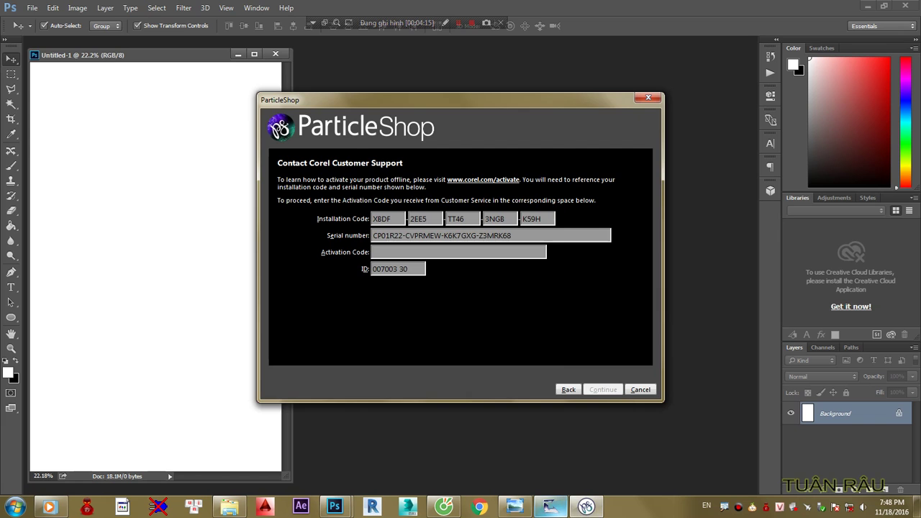
pyautogui.click(551, 506)
pyautogui.moveTo(432, 121)
pyautogui.mouseDown()
pyautogui.moveTo(728, 122)
pyautogui.moveTo(222, 114)
pyautogui.mouseUp()
# Enter ParticleShop's installation code into the keygen and generate an activation code
pyautogui.click(303, 295)
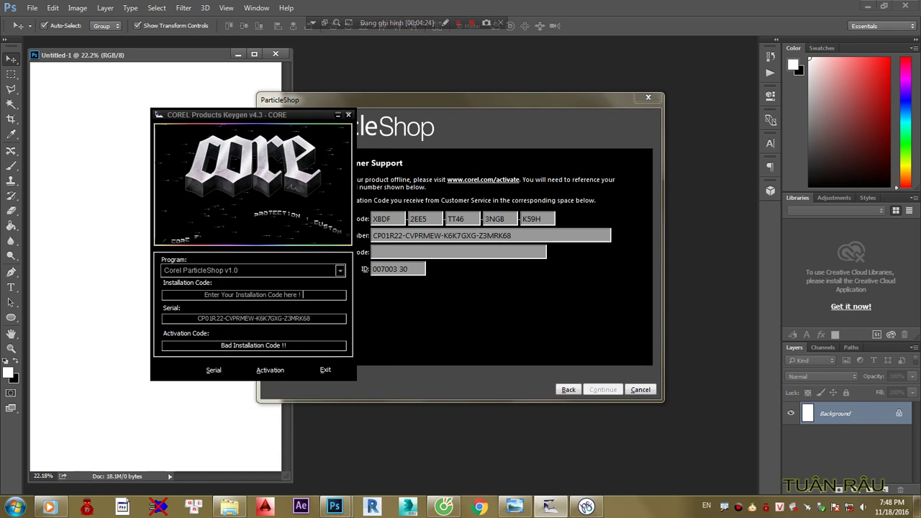
pyautogui.moveTo(303, 295); pyautogui.dragTo(205, 295)
pyautogui.press('BackSpace')
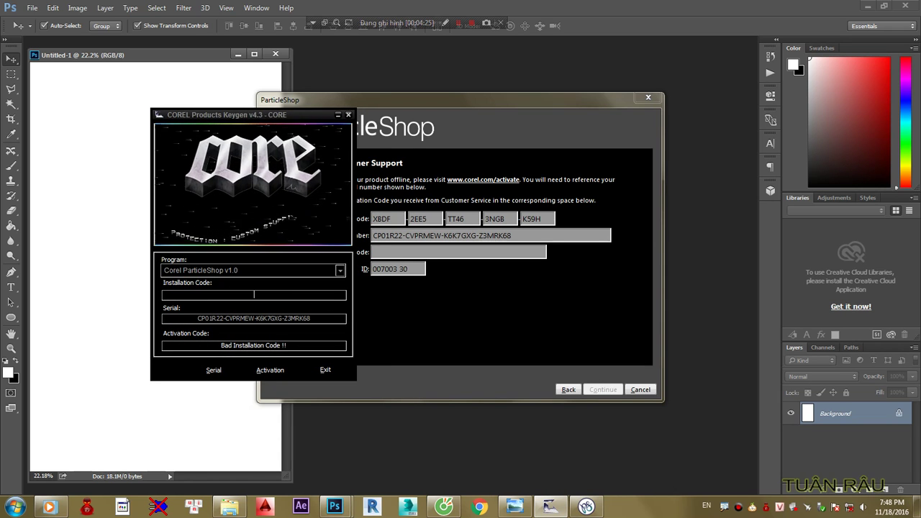
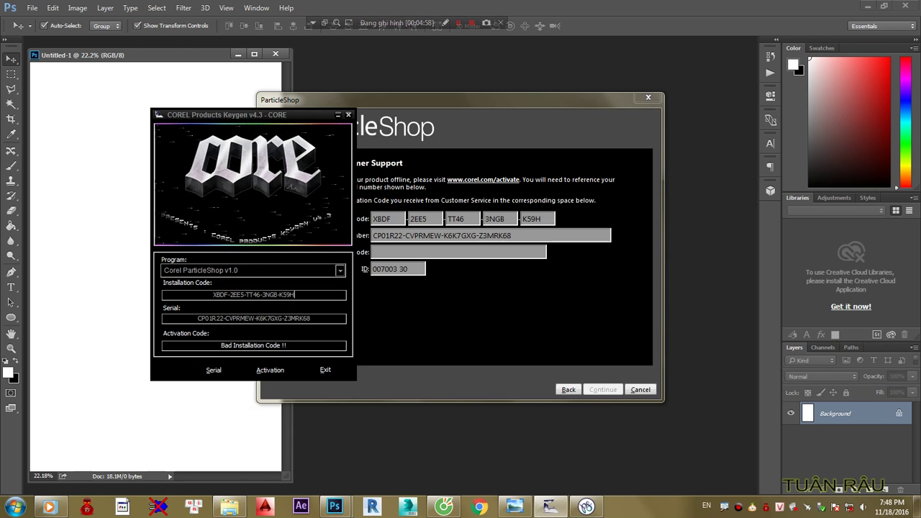
pyautogui.click(270, 369)
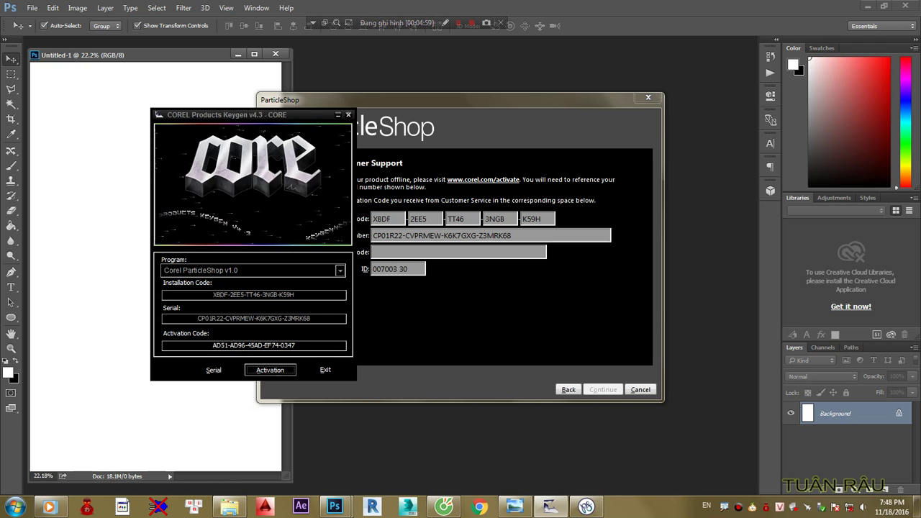
# Copy the generated activation code and minimise the keygen
pyautogui.doubleClick(253, 345)
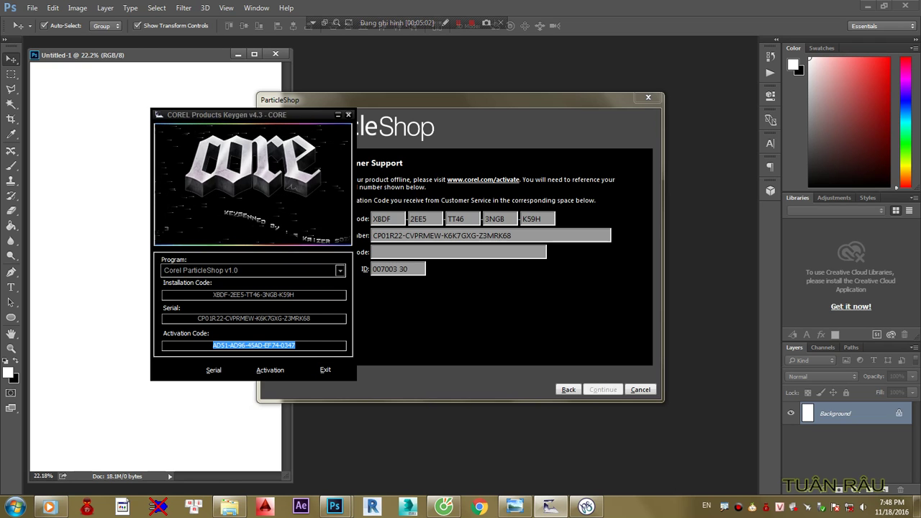
pyautogui.rightClick(285, 347)
pyautogui.click(310, 386)
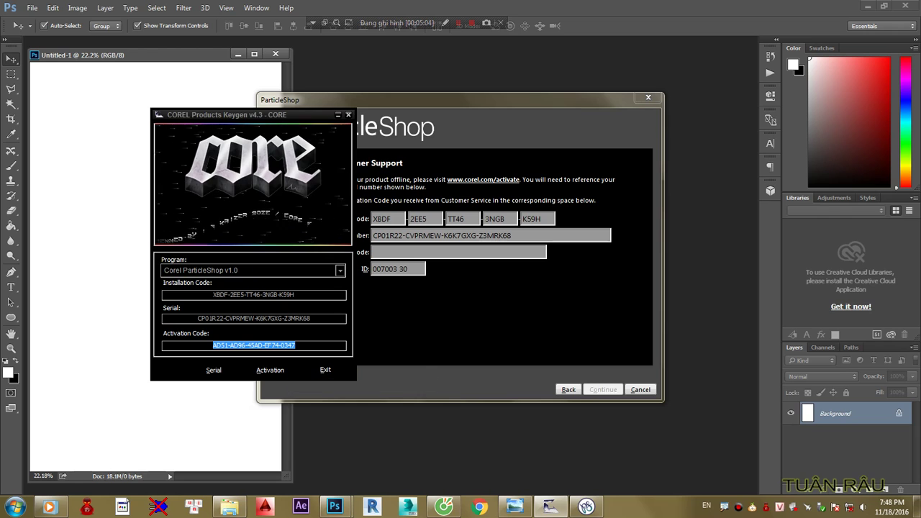
pyautogui.click(550, 507)
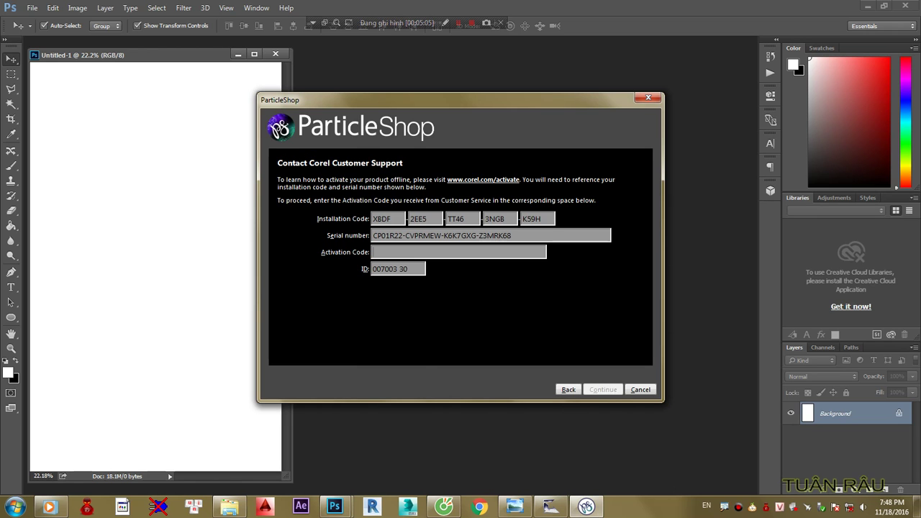
# Paste the activation code into ParticleShop's Activation Code field and submit it
pyautogui.rightClick(390, 251)
pyautogui.click(417, 302)
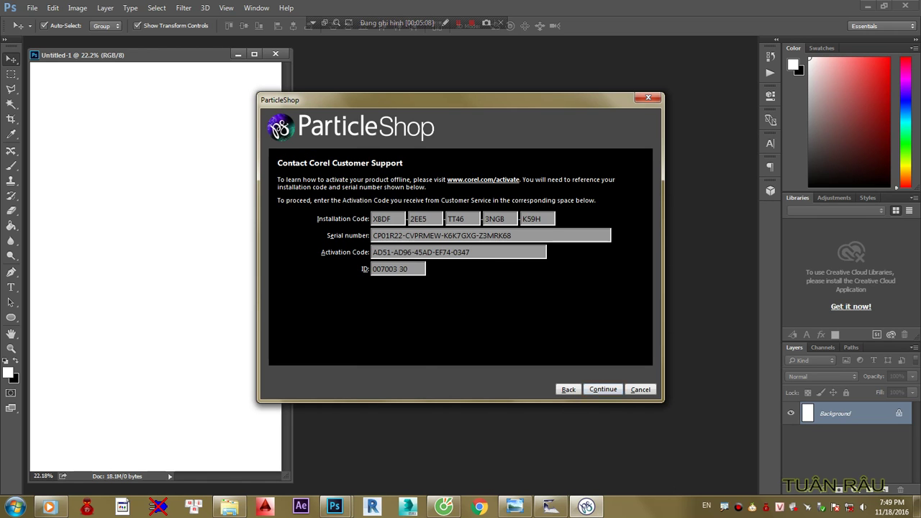
pyautogui.click(603, 389)
# Try saving the serial details to Downloads or Documents, dismiss the errors, and close the confirmation
pyautogui.click(301, 198)
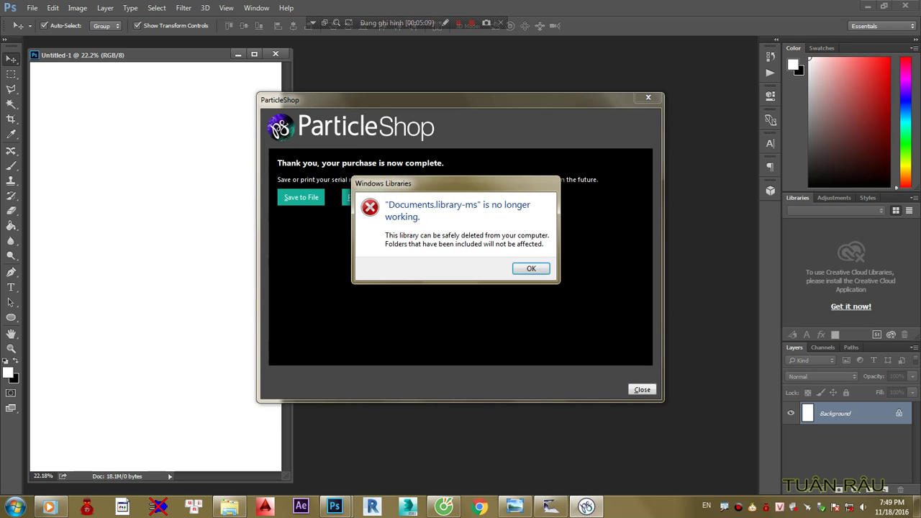
pyautogui.press('Return')
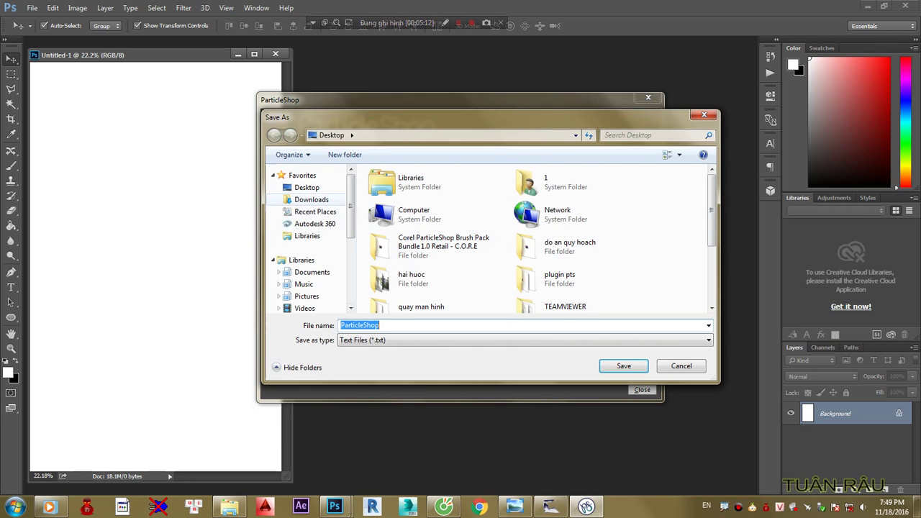
pyautogui.scroll(4, 310, 205)
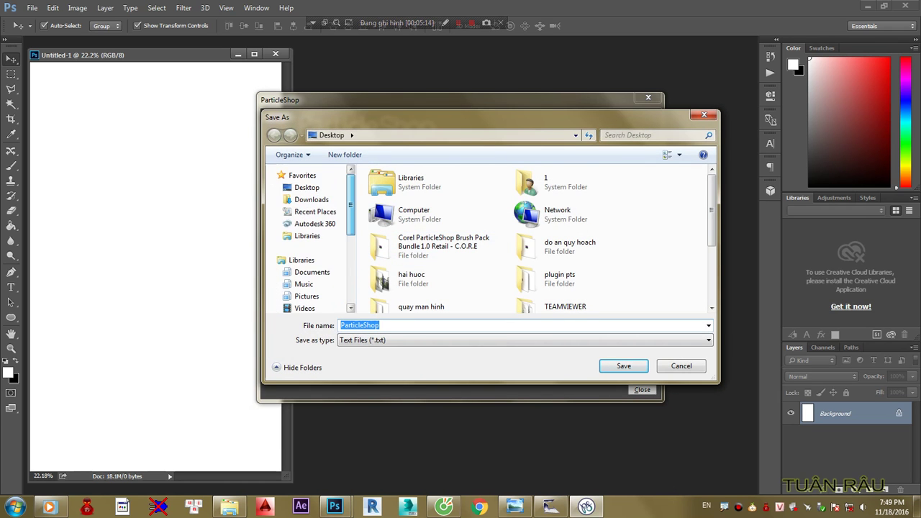
pyautogui.click(310, 199)
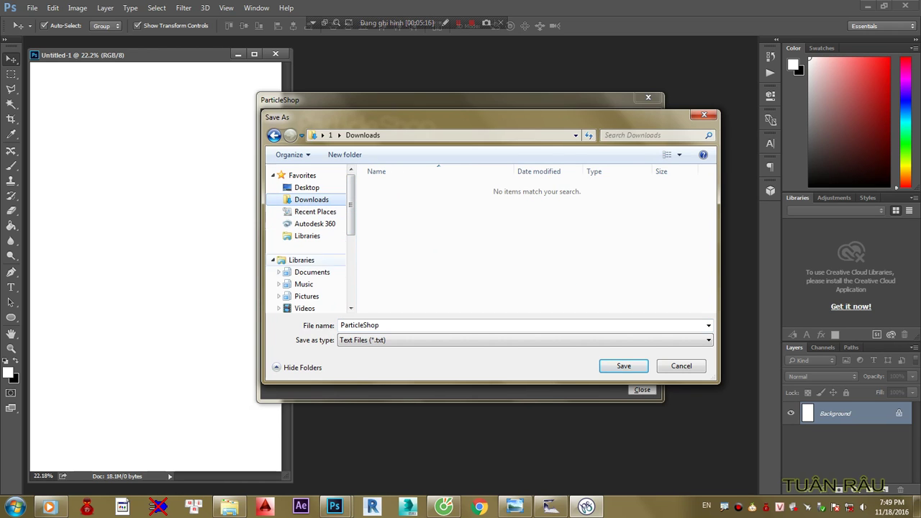
pyautogui.click(311, 272)
pyautogui.press('Return')
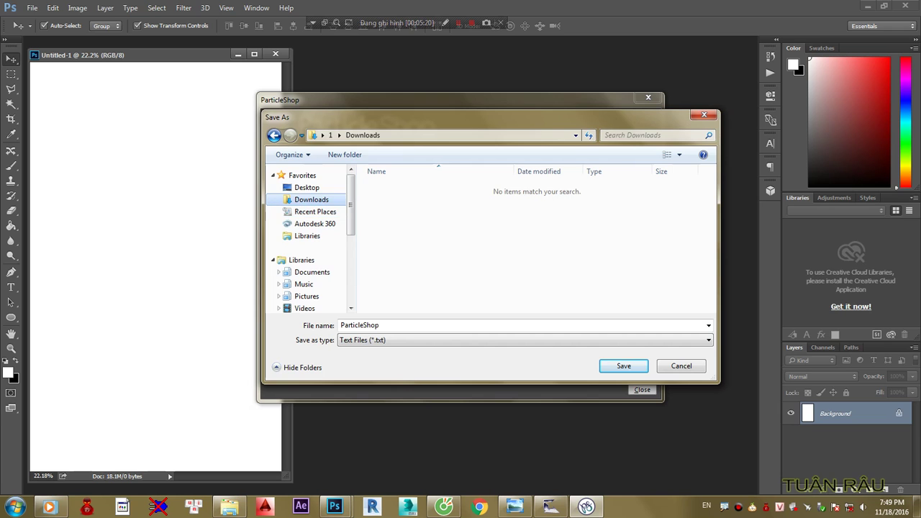
pyautogui.press('Return')
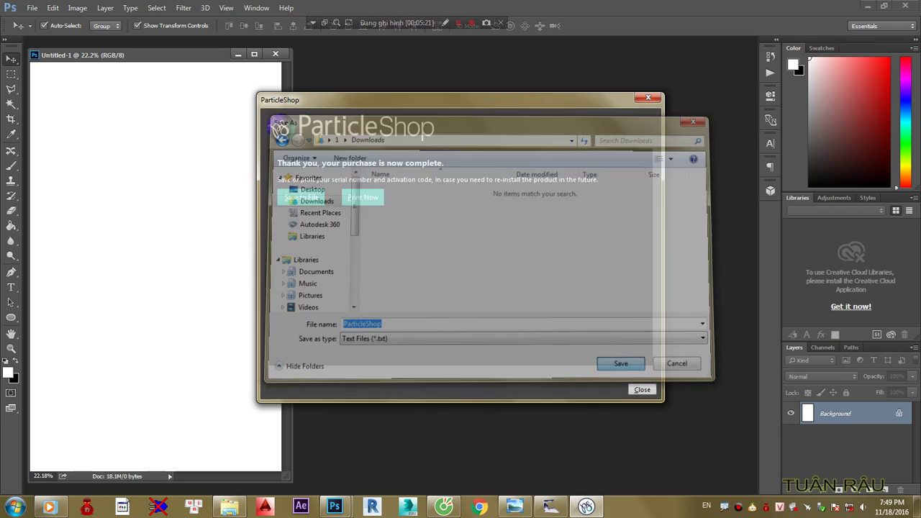
pyautogui.press('Return')
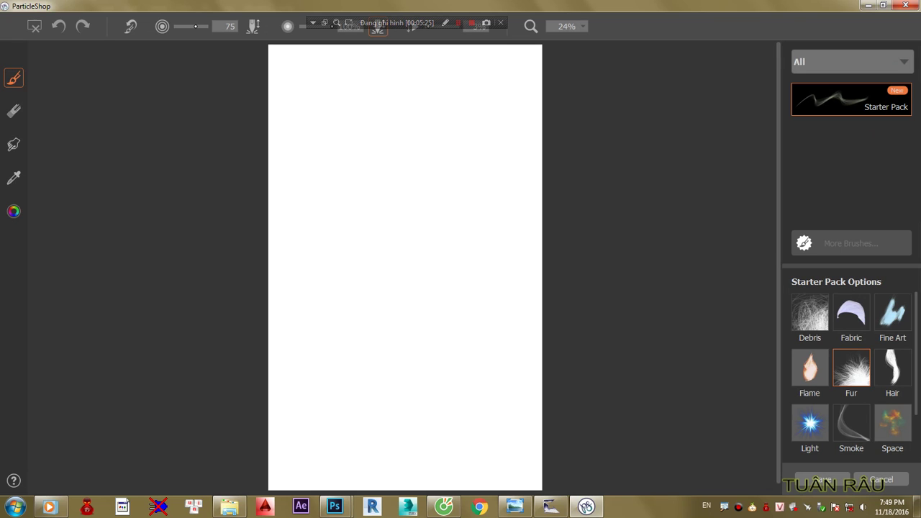
# Paint a faint red zigzag across the canvas centre with the Debris brush
pyautogui.hotkey('alt', 'Down')
pyautogui.press('Escape')
pyautogui.scroll(-1, 851, 374)
pyautogui.scroll(1, 851, 374)
pyautogui.click(809, 311)
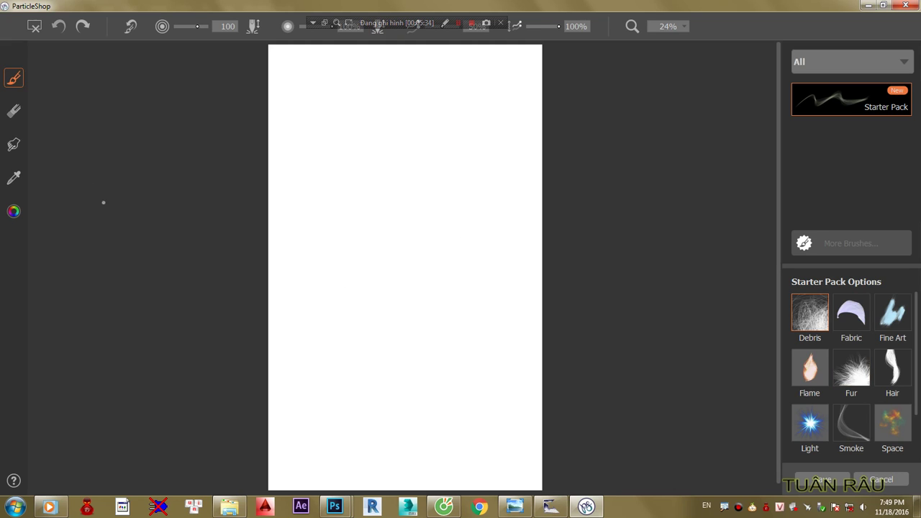
pyautogui.click(14, 210)
pyautogui.click(649, 120)
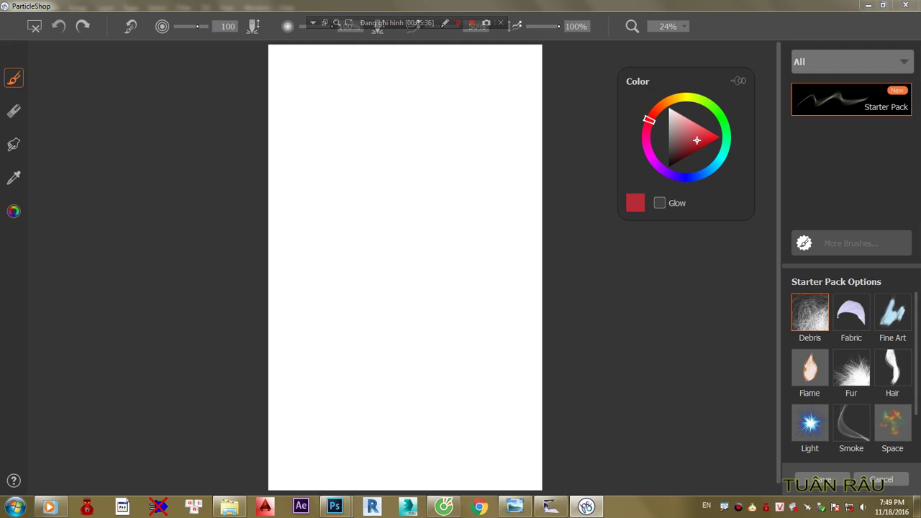
pyautogui.click(702, 135)
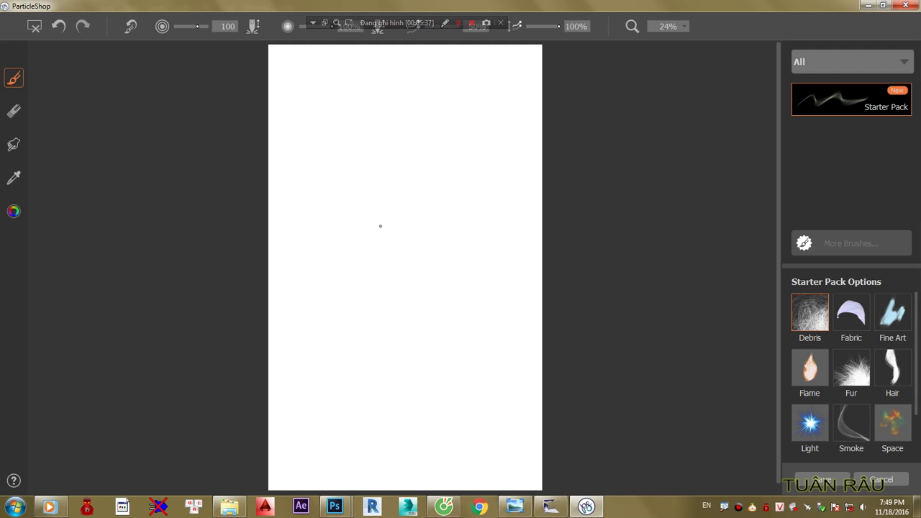
pyautogui.moveTo(380, 214); pyautogui.dragTo(432, 291)
# Add a Light brush particle cluster, lighten the blue colour, and erase through the stroke
pyautogui.click(809, 423)
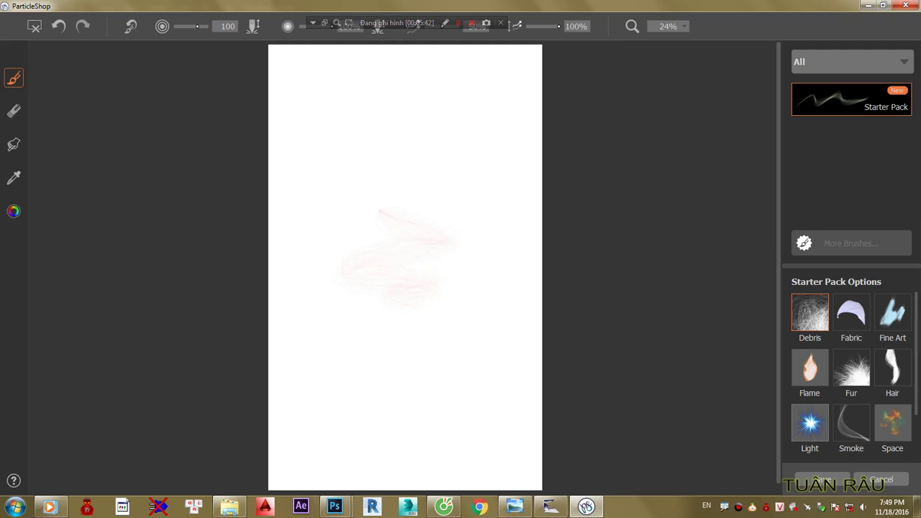
pyautogui.moveTo(423, 299); pyautogui.dragTo(391, 329)
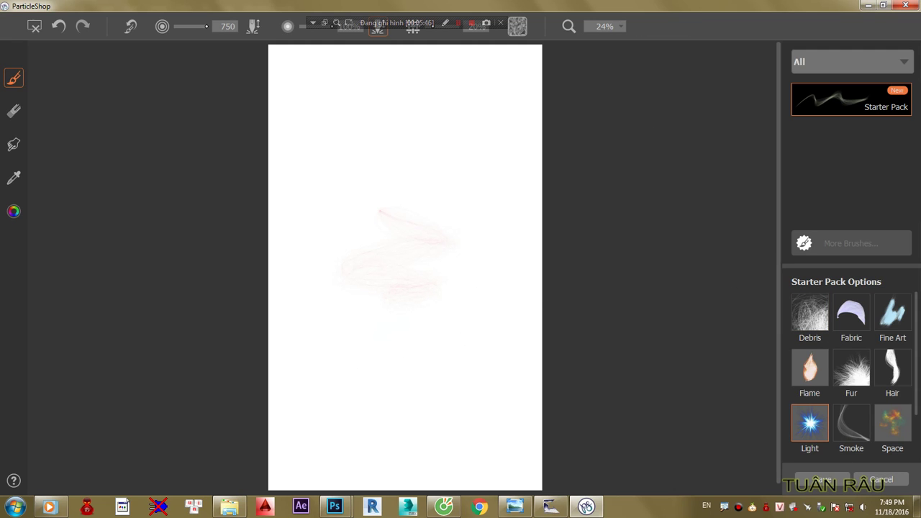
pyautogui.click(13, 211)
pyautogui.moveTo(697, 147)
pyautogui.mouseDown()
pyautogui.moveTo(680, 144)
pyautogui.moveTo(698, 138)
pyautogui.mouseUp()
pyautogui.click(14, 111)
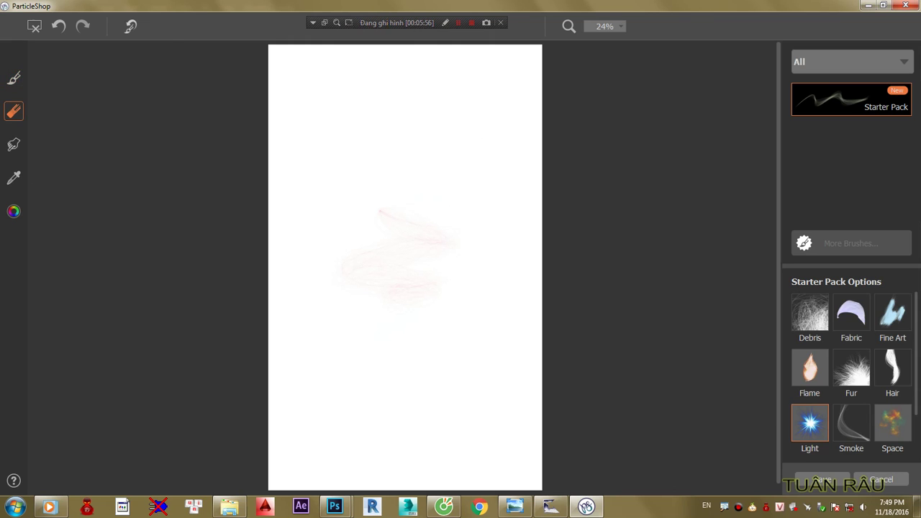
pyautogui.moveTo(439, 221); pyautogui.dragTo(480, 318)
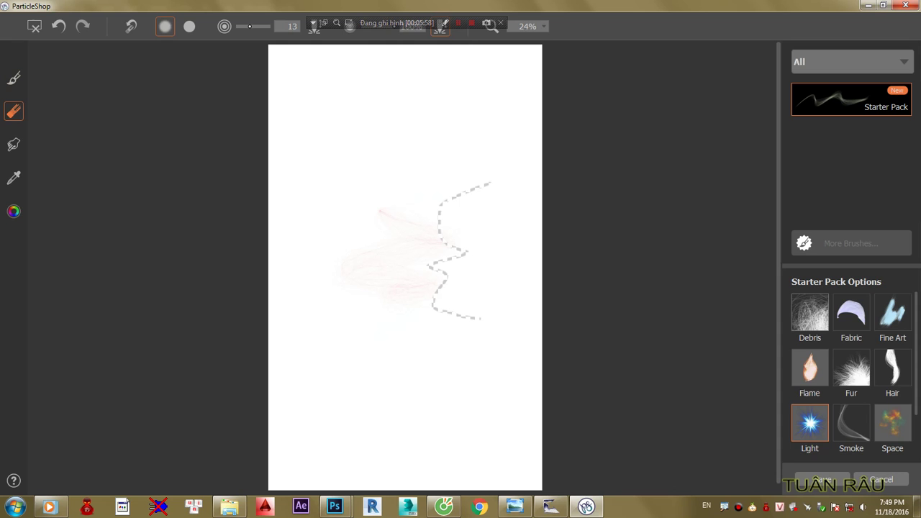
# Paint two purple Fabric strokes, undo them, and close the plugin without applying
pyautogui.press('b')
pyautogui.moveTo(381, 177); pyautogui.dragTo(338, 392)
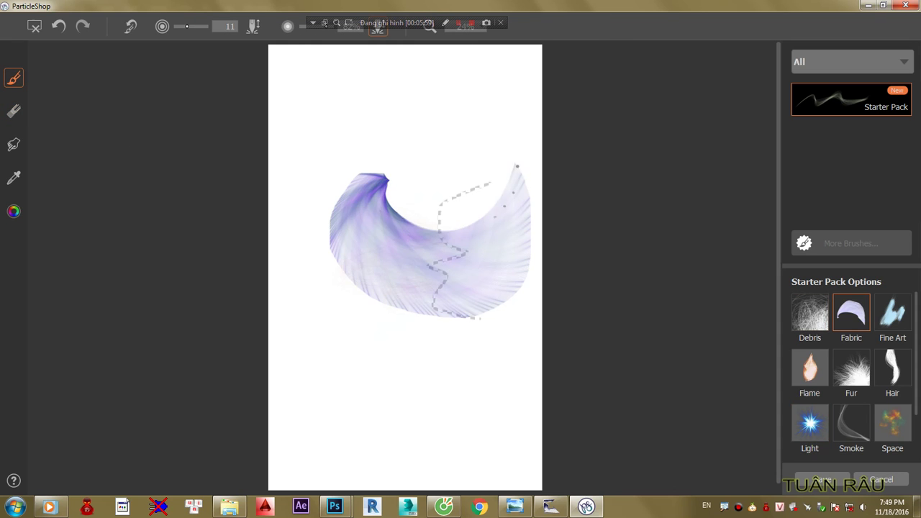
pyautogui.moveTo(580, 335); pyautogui.dragTo(465, 342)
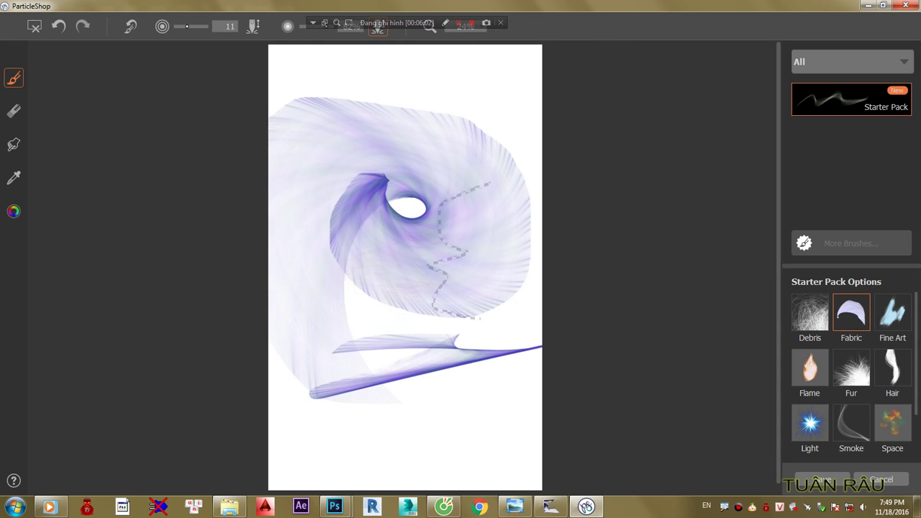
pyautogui.hotkey('ctrl', 'z')
pyautogui.hotkey('ctrl', 'z')
pyautogui.click(903, 5)
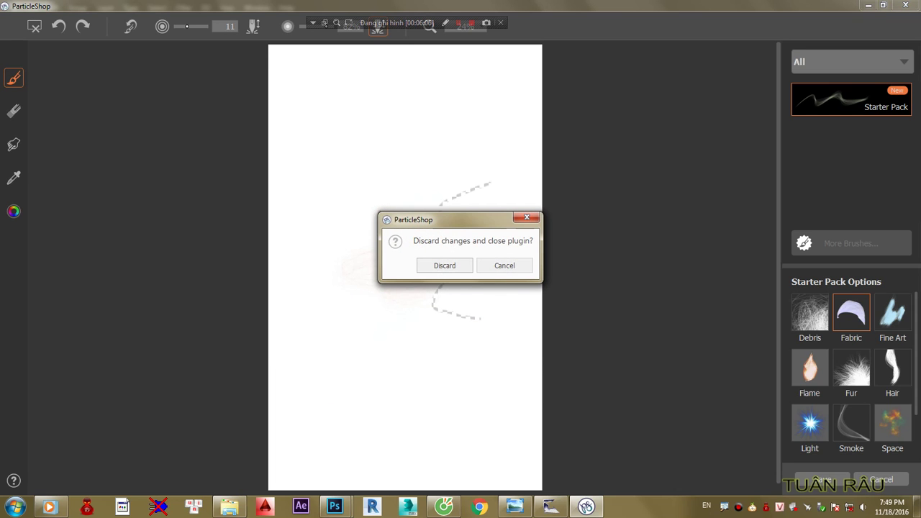
# Discard the plugin changes, close the blank Untitled-1 document and minimize Photoshop
pyautogui.press('Return')
pyautogui.click(275, 54)
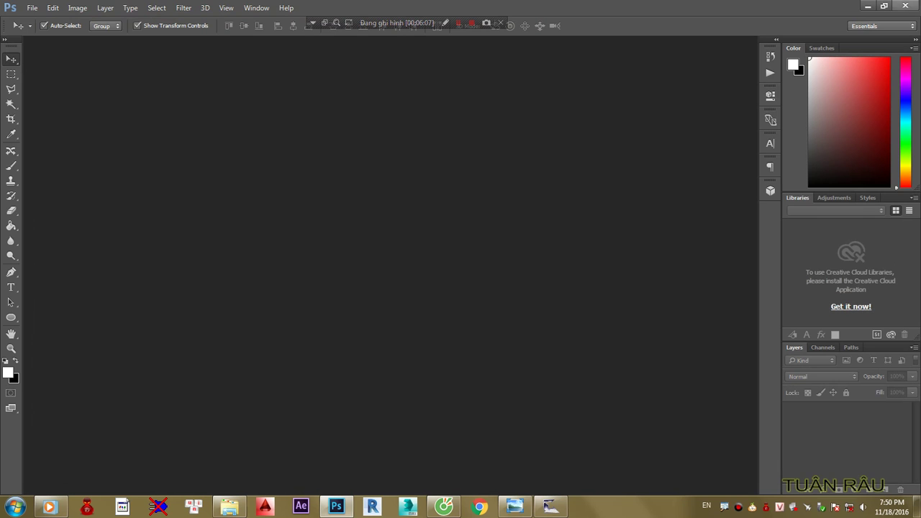
pyautogui.click(868, 5)
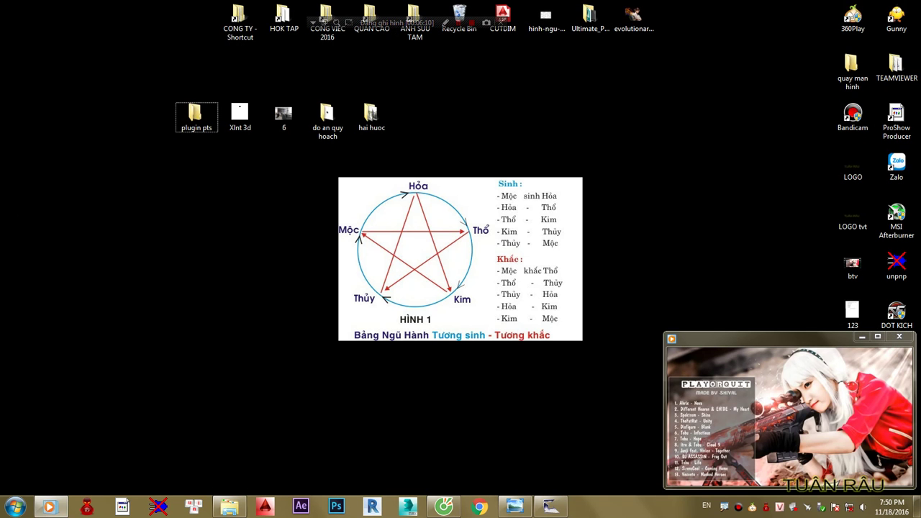
# Review the 123 step-list image in Windows Photo Viewer, then minimize it
pyautogui.click(515, 508)
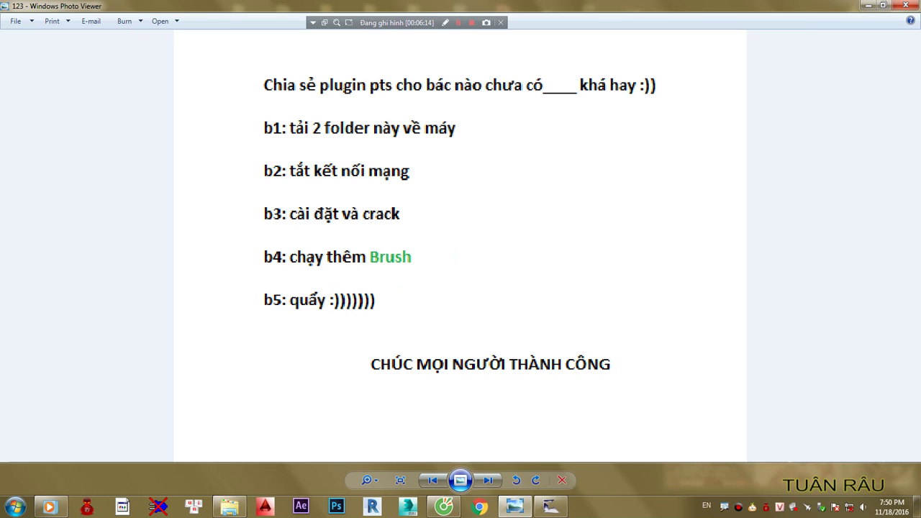
pyautogui.moveTo(420, 209); pyautogui.dragTo(454, 199)
pyautogui.moveTo(224, 240); pyautogui.dragTo(427, 271)
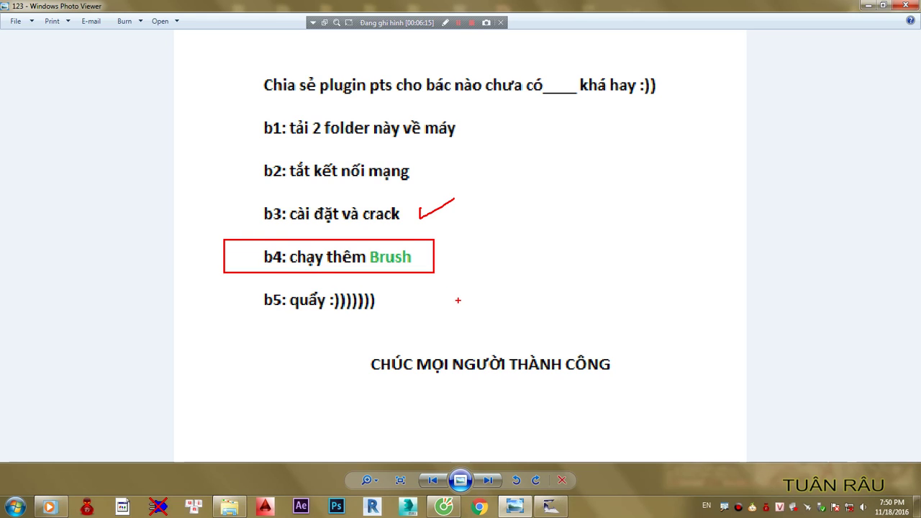
pyautogui.press('Escape')
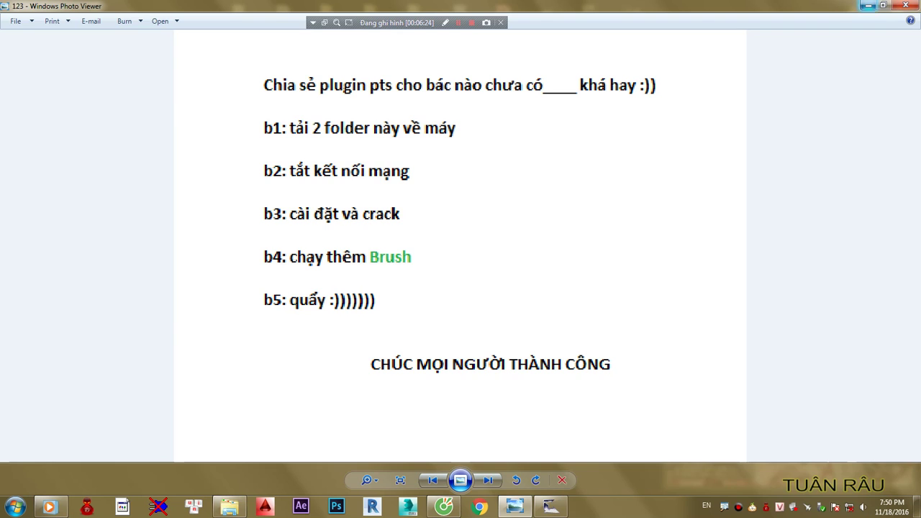
pyautogui.click(865, 5)
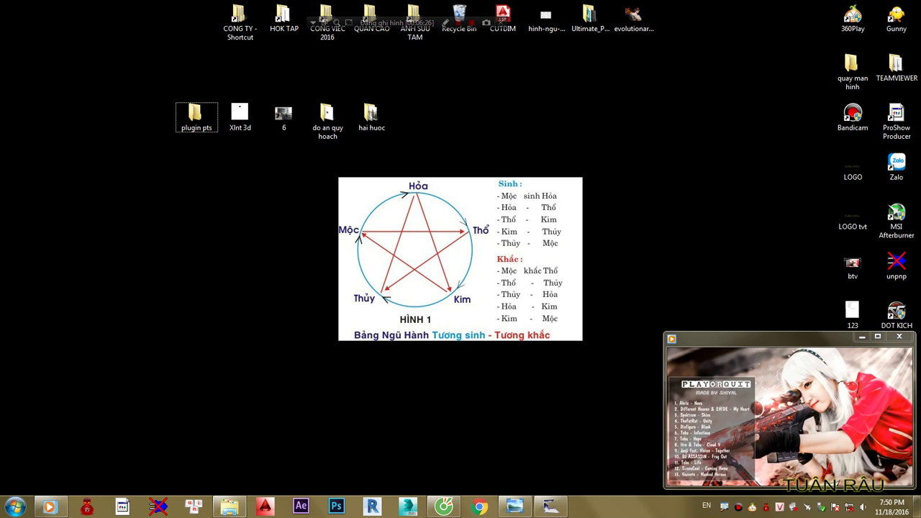
# Go from plugin pts into the brush pack bundle's Dust.and.Debris folder and open cr-ujrmb
pyautogui.click(229, 507)
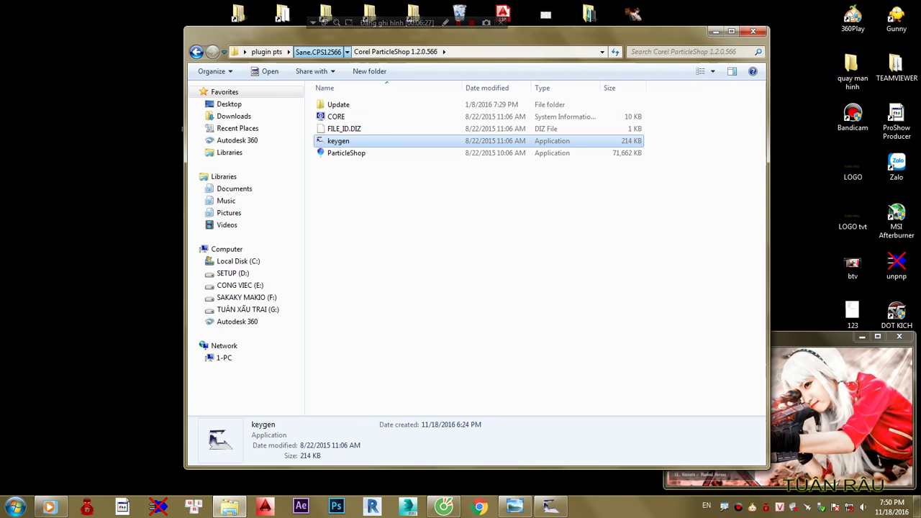
pyautogui.click(317, 52)
pyautogui.click(266, 52)
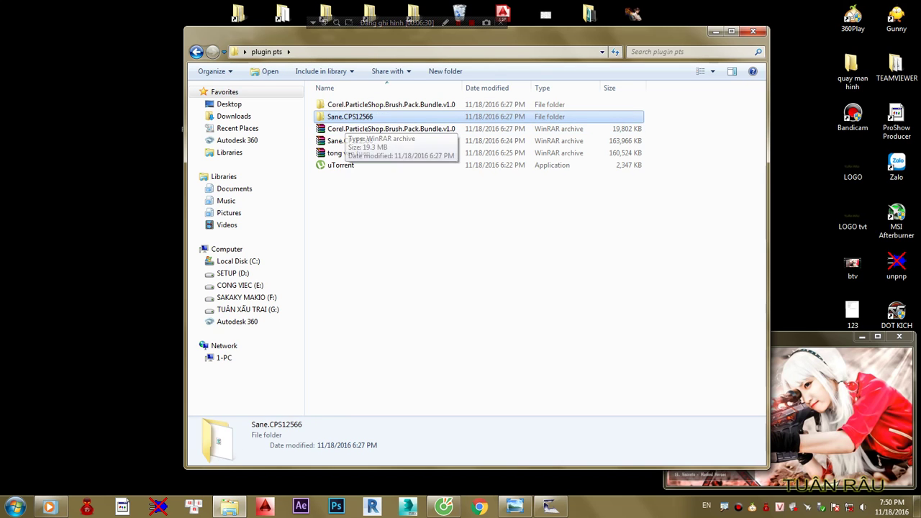
pyautogui.click(353, 104)
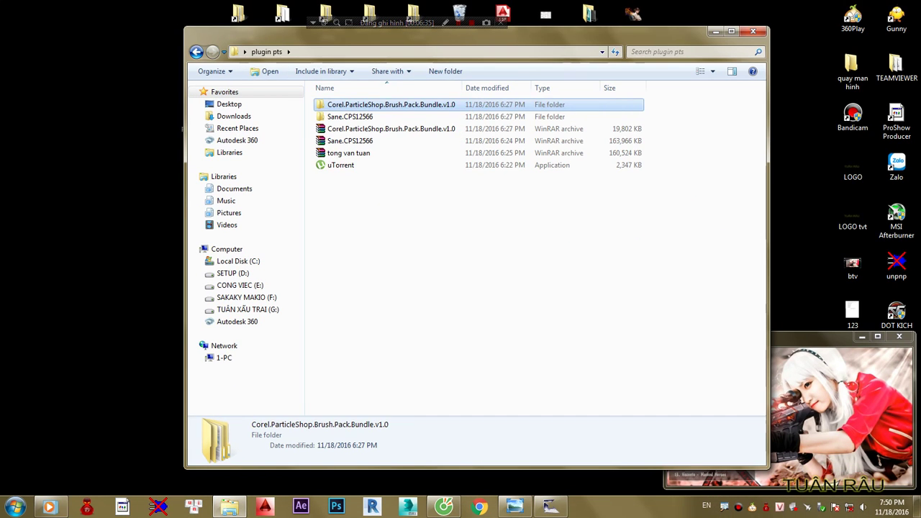
pyautogui.doubleClick(353, 104)
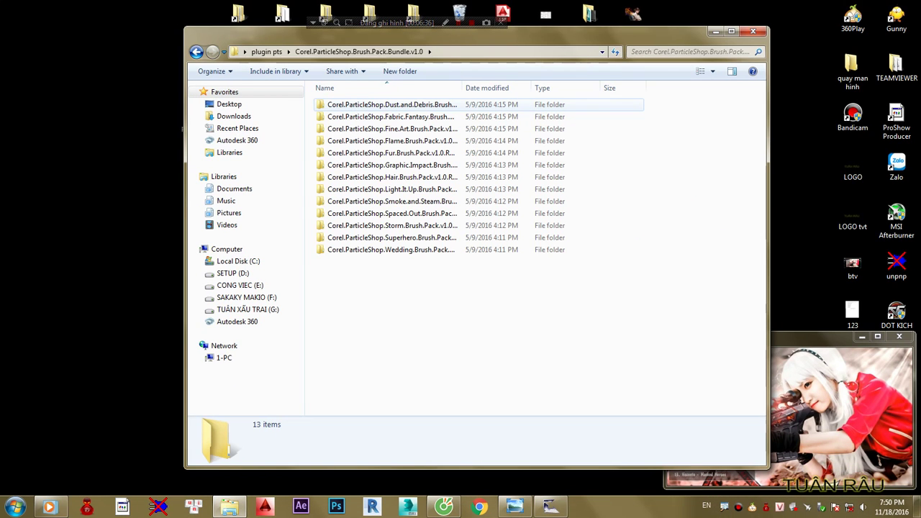
pyautogui.moveTo(461, 87); pyautogui.dragTo(506, 88)
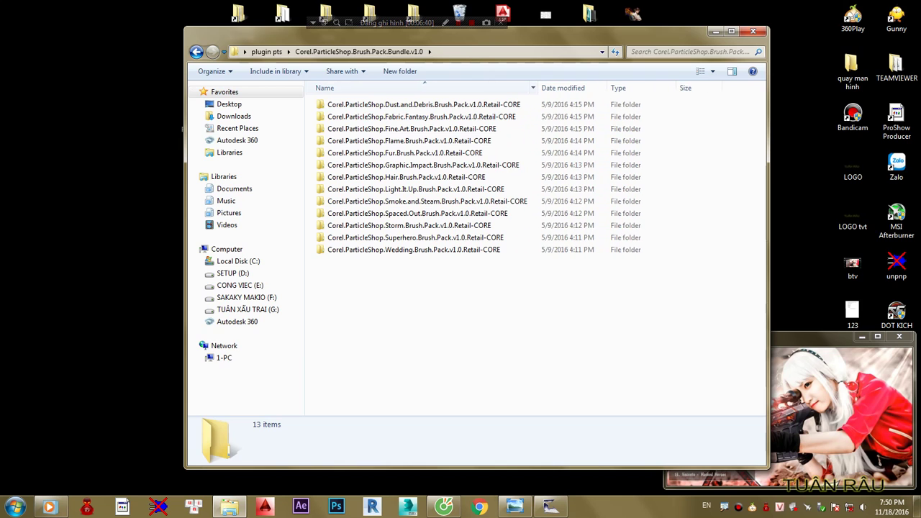
pyautogui.doubleClick(374, 104)
pyautogui.click(341, 116)
pyautogui.doubleClick(341, 116)
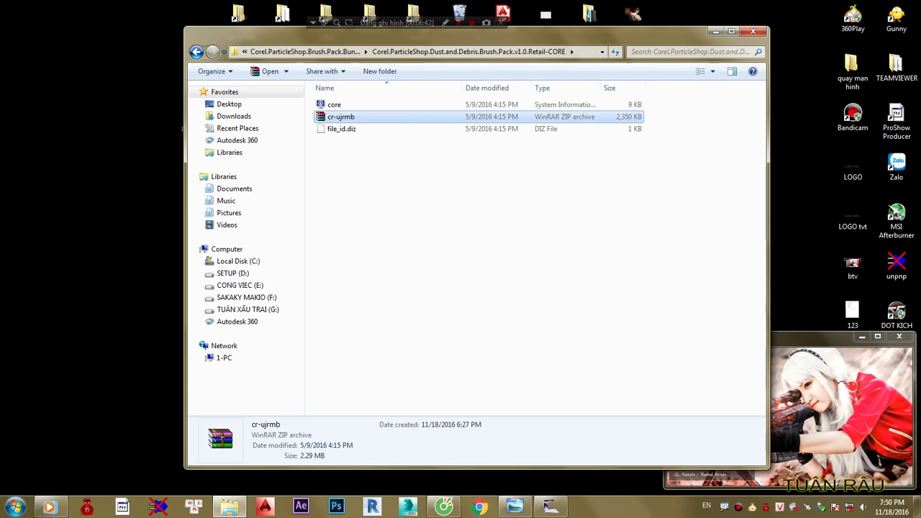
# Install the Dust and Debris Brush Pack from the BP_DustandDebris setup
pyautogui.click(237, 197)
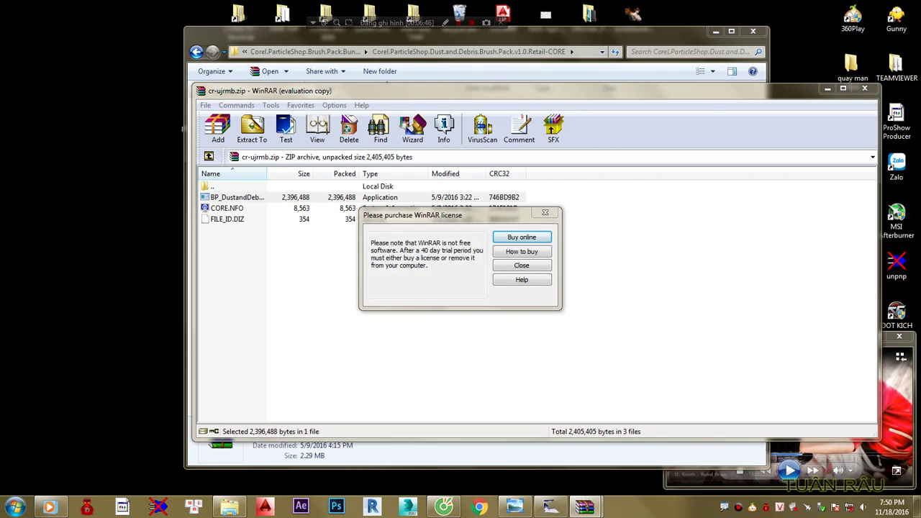
pyautogui.press('Escape')
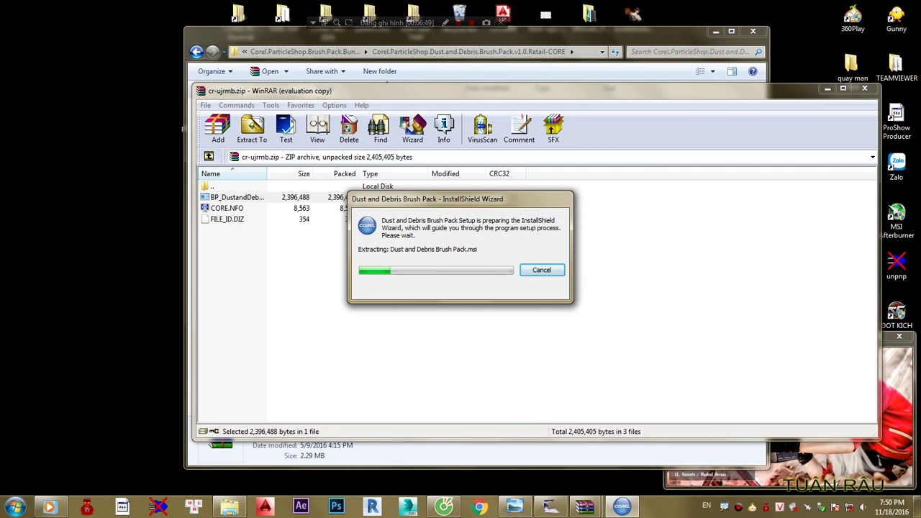
pyautogui.click(549, 507)
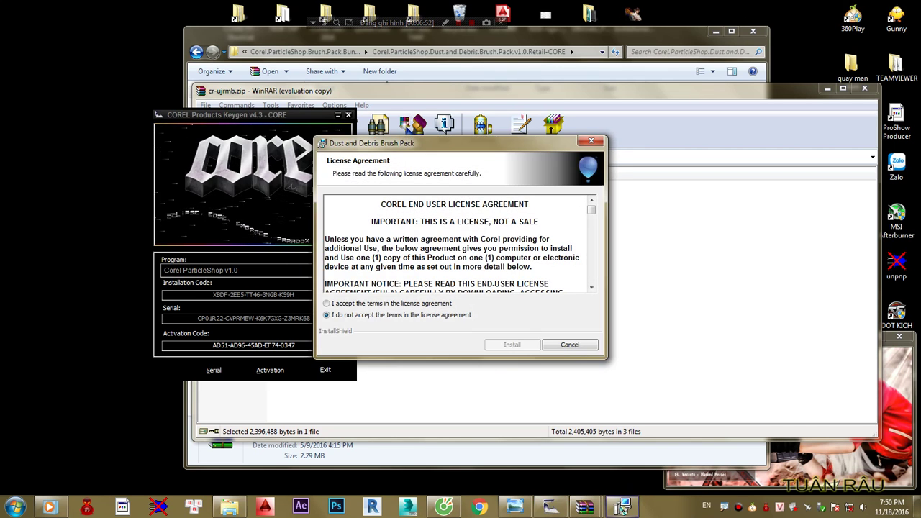
pyautogui.click(623, 508)
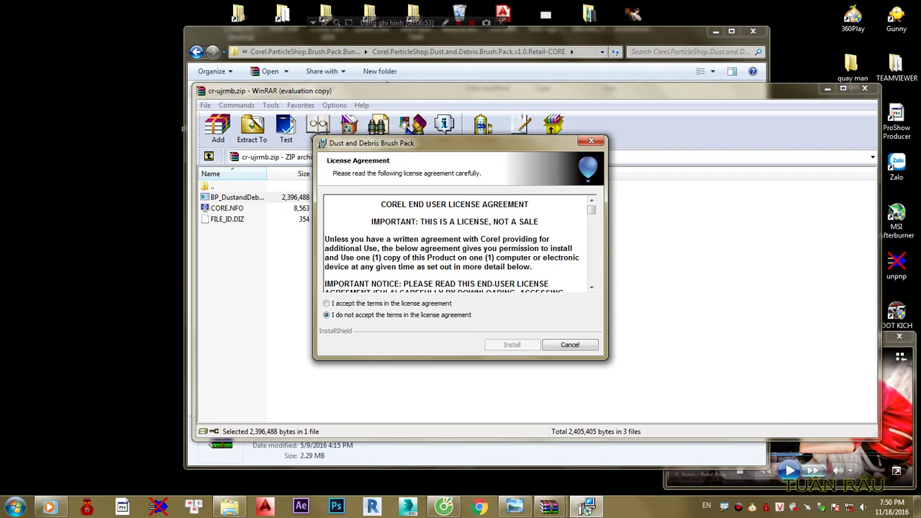
pyautogui.click(789, 464)
pyautogui.click(326, 303)
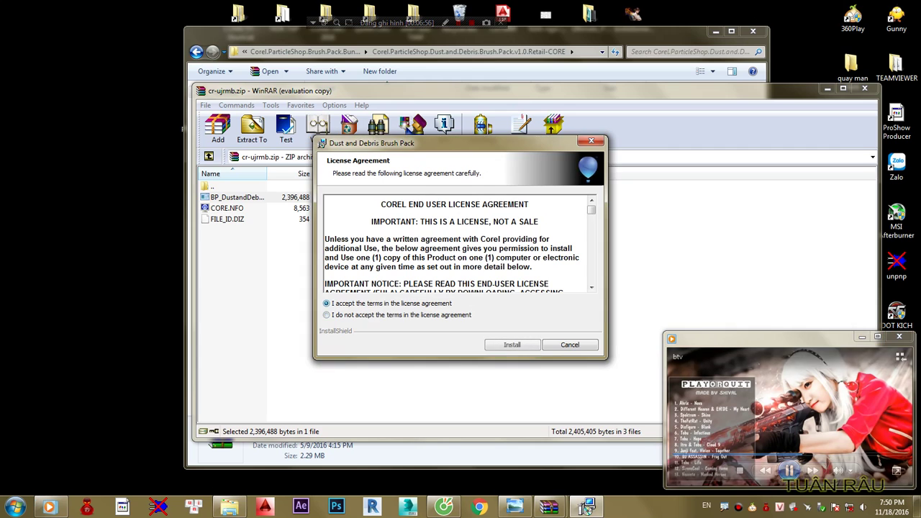
pyautogui.click(511, 344)
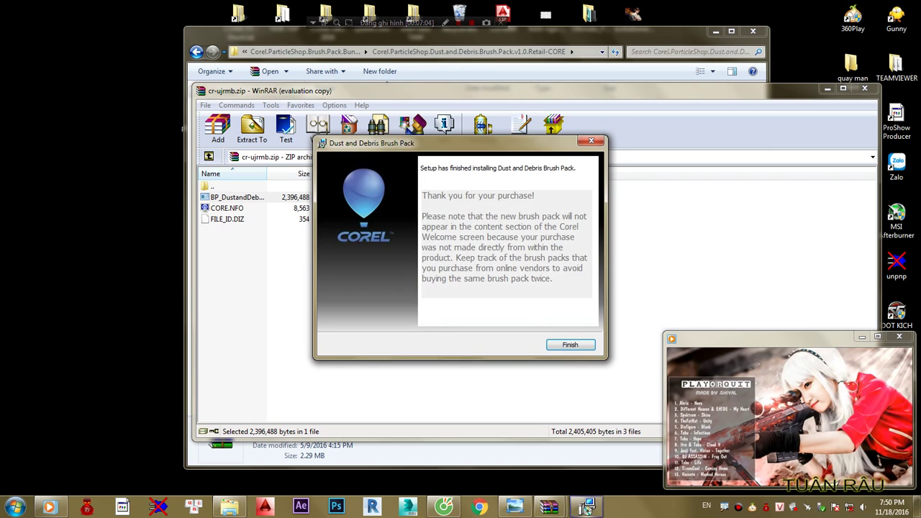
pyautogui.click(573, 345)
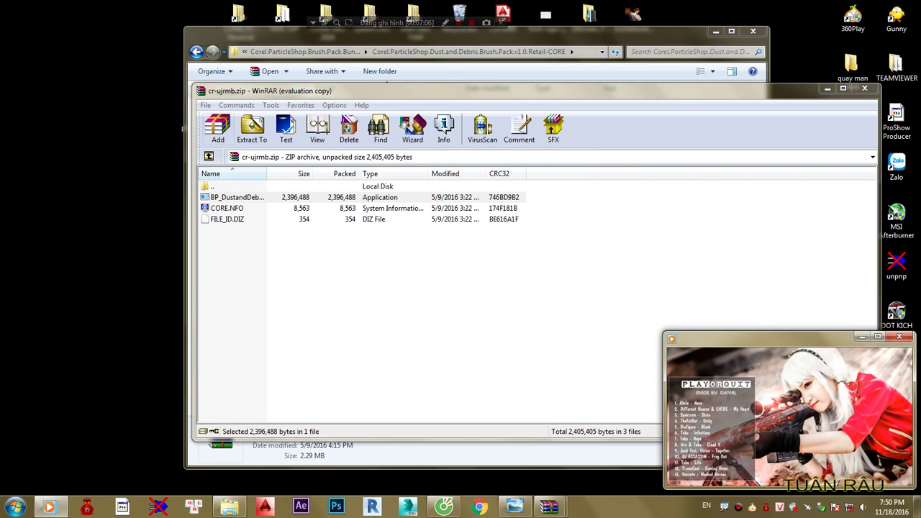
pyautogui.press('Escape')
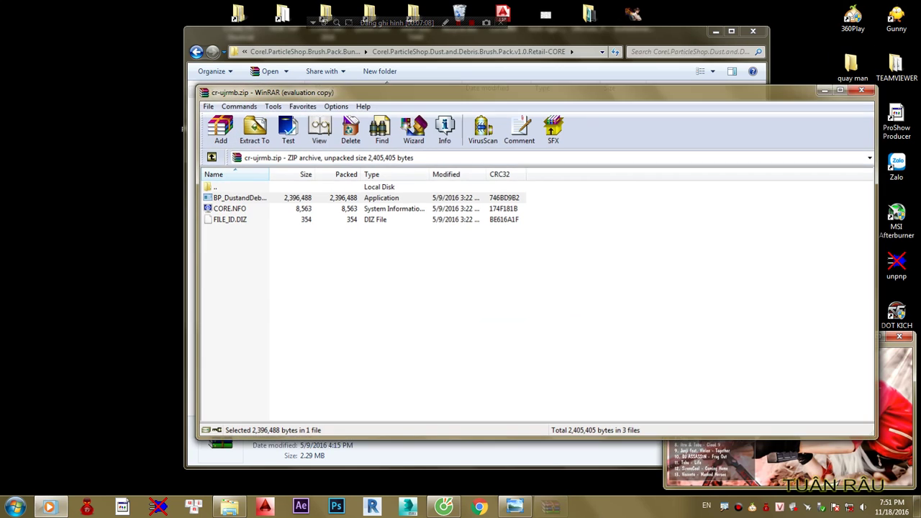
# Install the Fabric Fantasy Brush Pack from the cr-kngsl archive
pyautogui.click(196, 51)
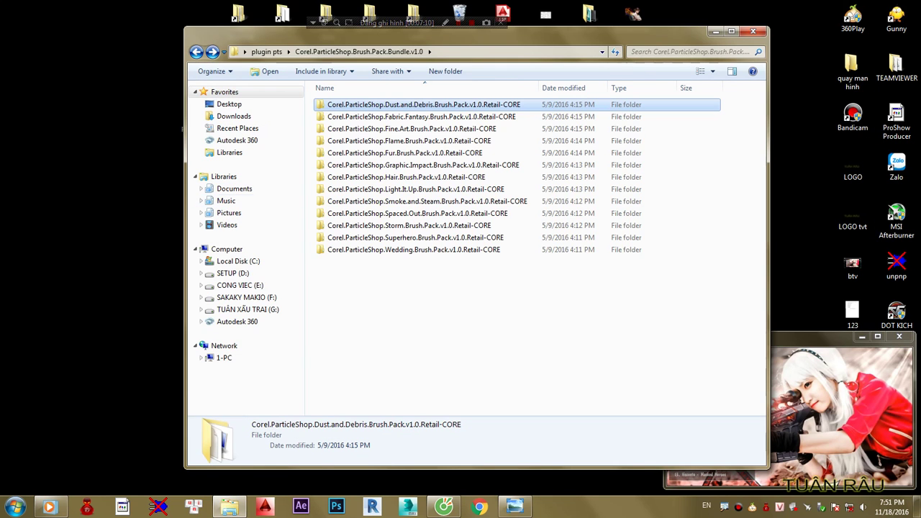
pyautogui.doubleClick(431, 116)
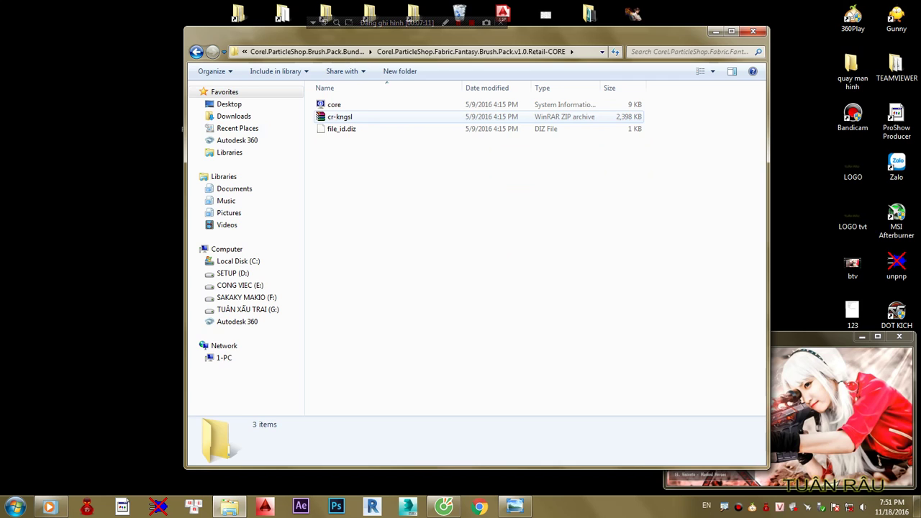
pyautogui.doubleClick(432, 116)
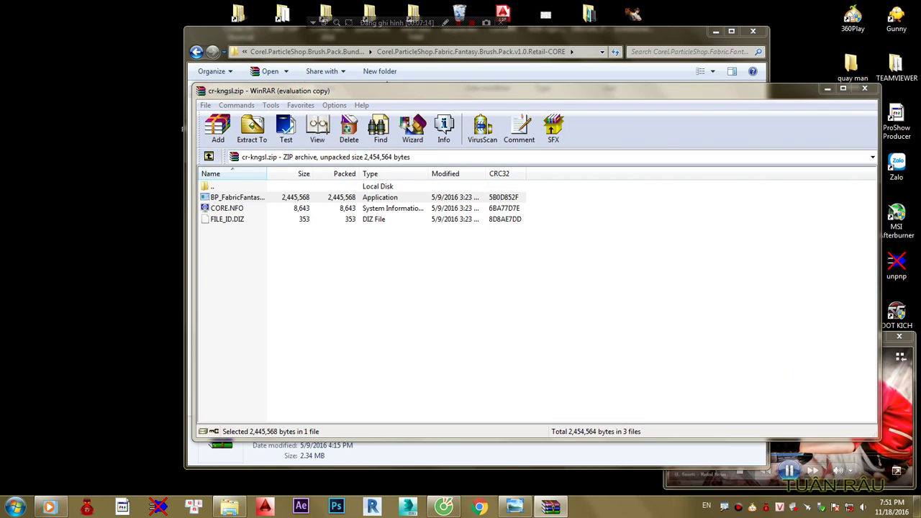
pyautogui.press('Return')
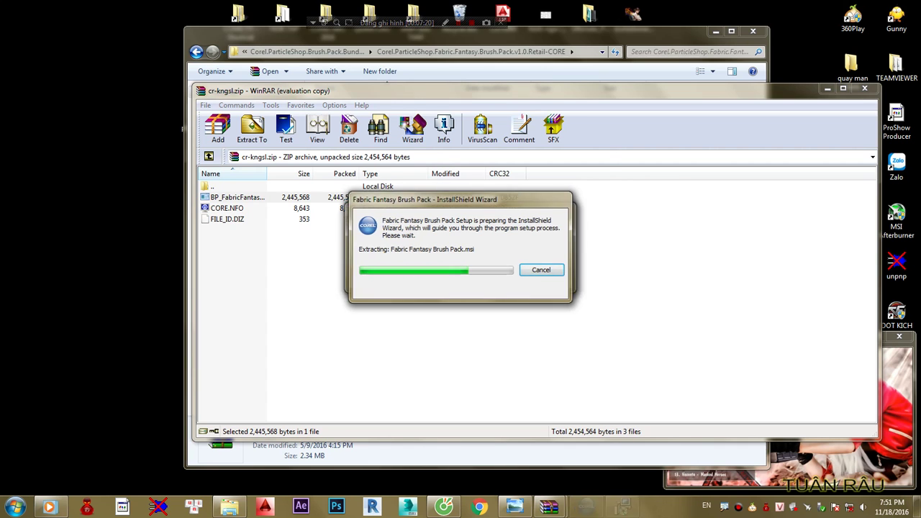
pyautogui.hotkey('alt', 'a')
pyautogui.press('Return')
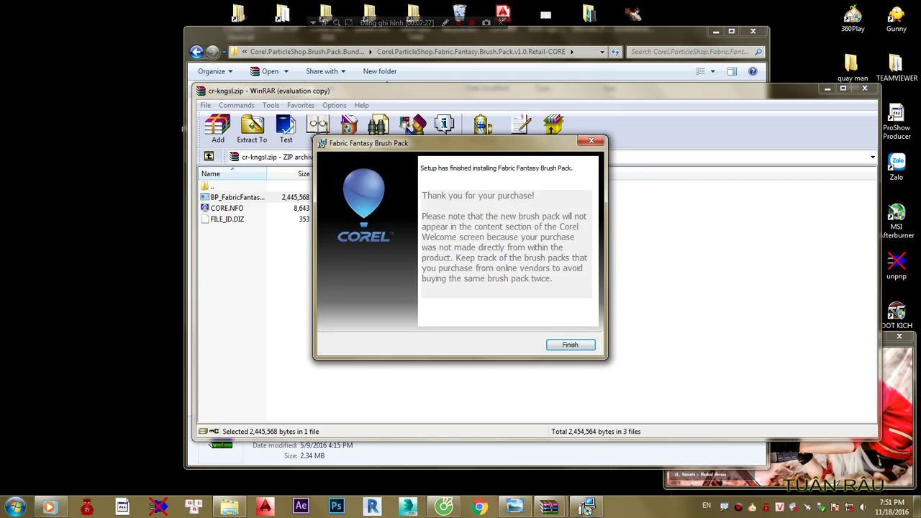
pyautogui.press('Return')
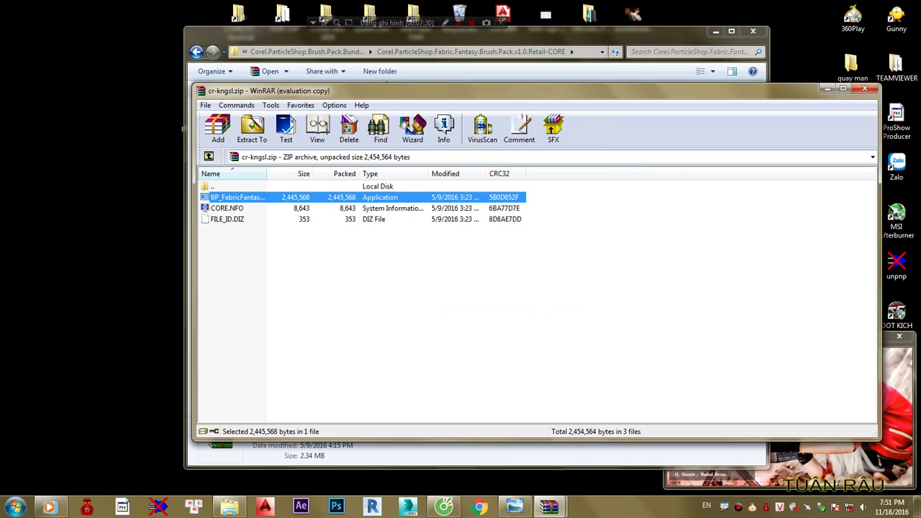
pyautogui.press('BackSpace')
pyautogui.press('BackSpace')
# Install the Fine Art Brush Pack by running BP_FineArt.exe from cr-uudpr.zip
pyautogui.press('Down')
pyautogui.press('Return')
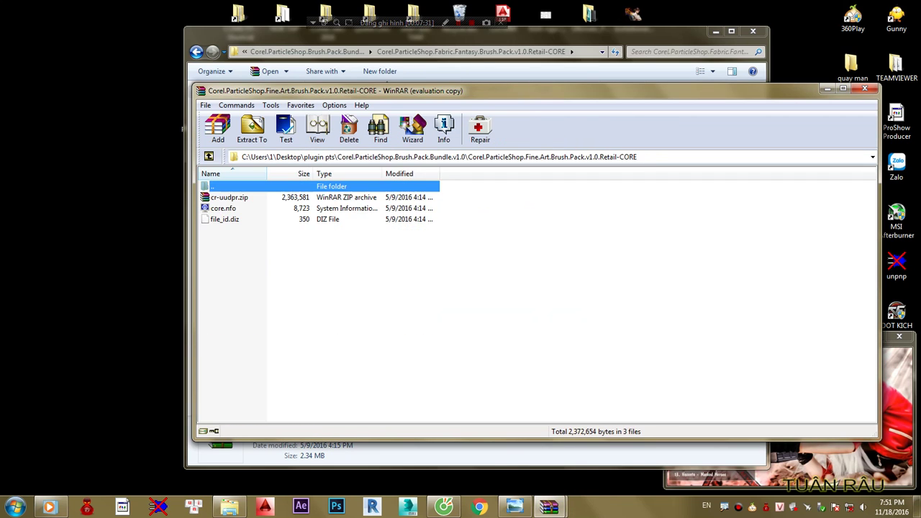
pyautogui.press('Down')
pyautogui.press('Return')
pyautogui.press('Down')
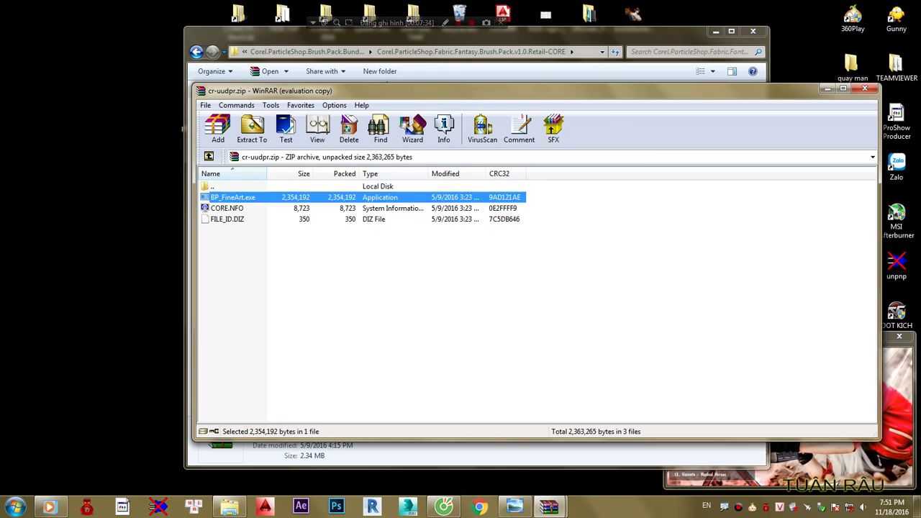
pyautogui.press('Return')
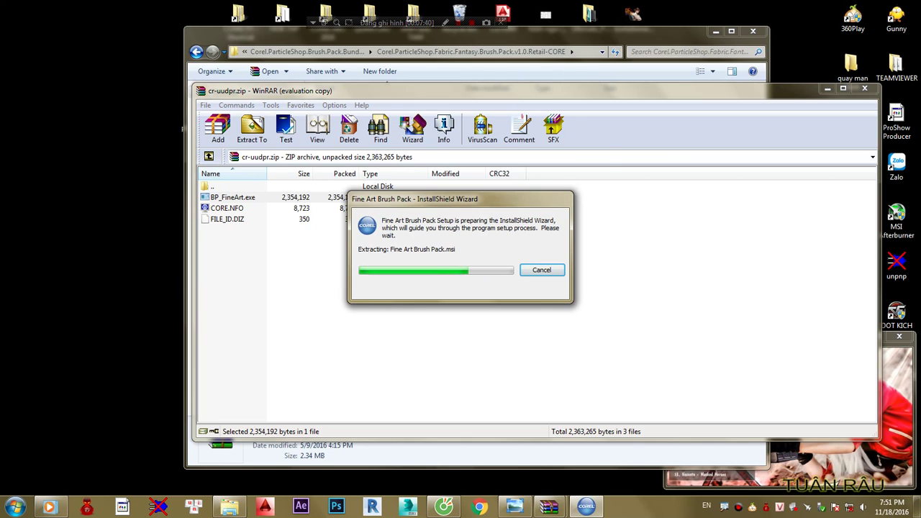
pyautogui.hotkey('alt', 'a')
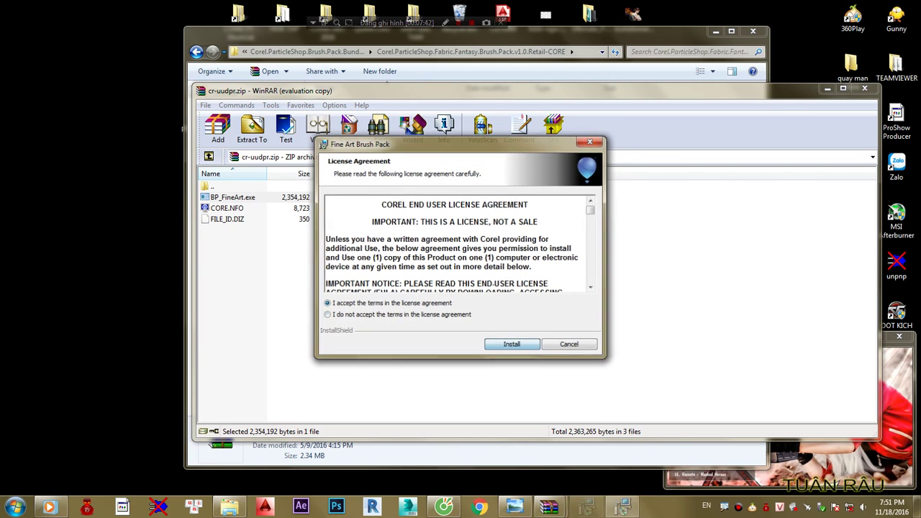
pyautogui.press('Return')
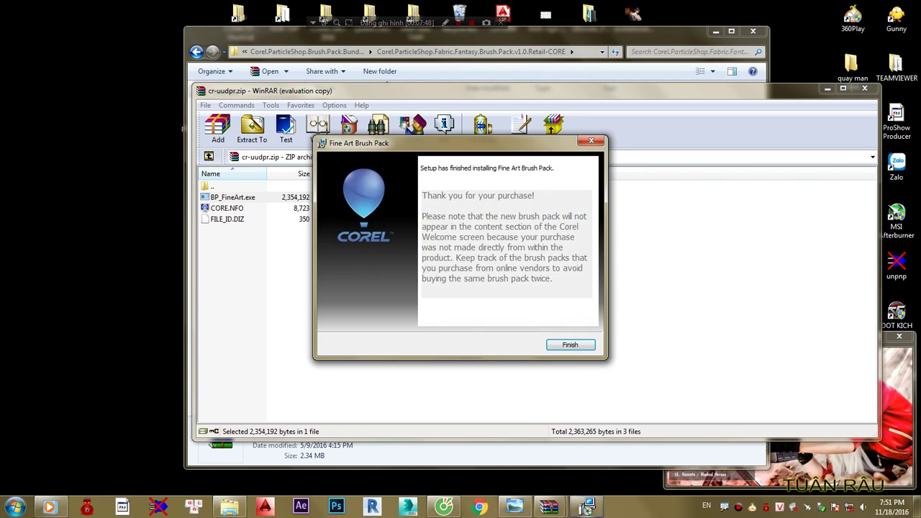
pyautogui.press('Return')
# Install the Flame Brush Pack by running BP_Flame.exe from cr-yw1zt.zip
pyautogui.press('BackSpace')
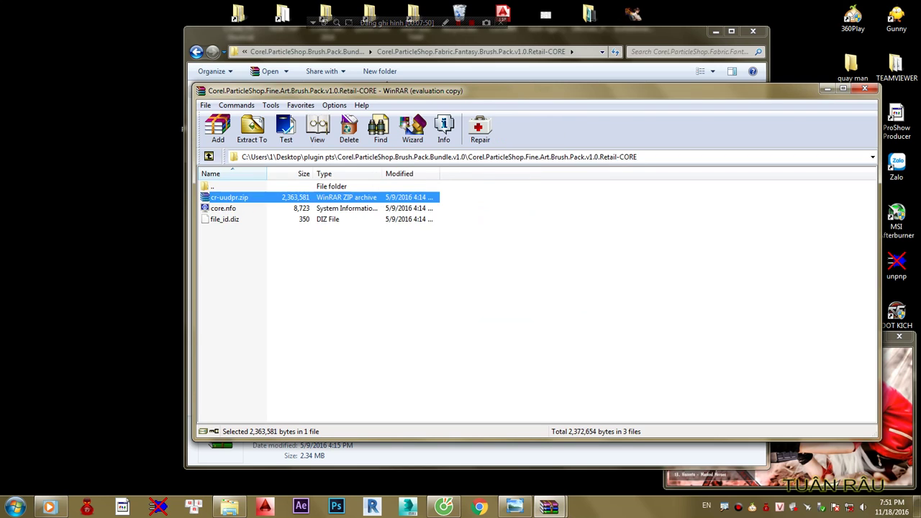
pyautogui.press('BackSpace')
pyautogui.press('Down')
pyautogui.press('Return')
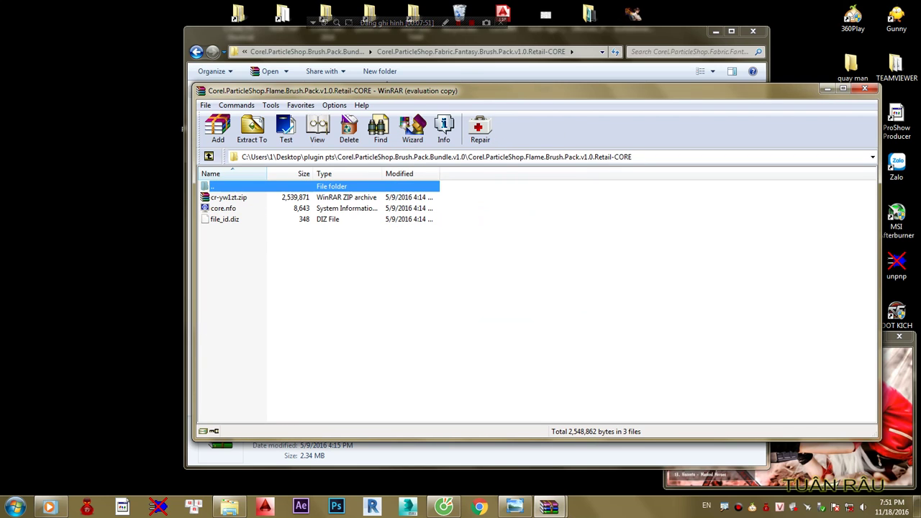
pyautogui.press('Down')
pyautogui.press('Return')
pyautogui.press('Down')
pyautogui.press('Return')
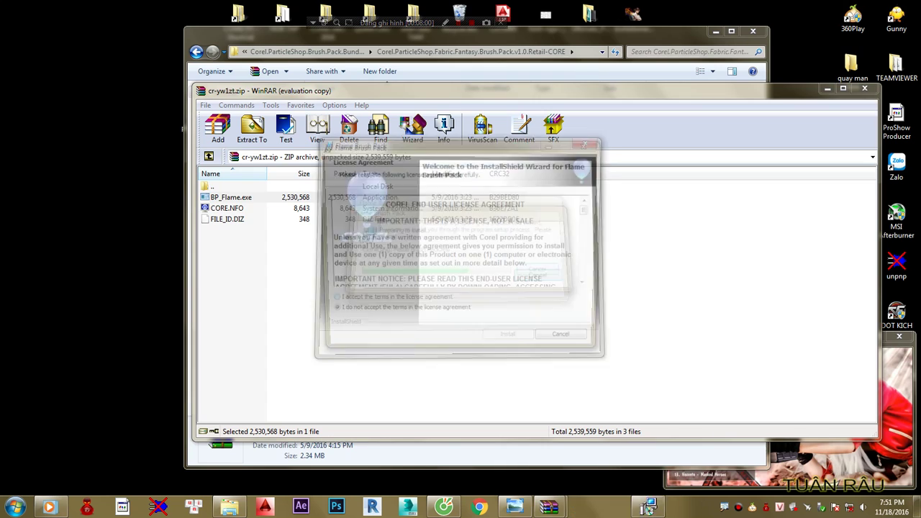
pyautogui.click(325, 303)
pyautogui.click(511, 344)
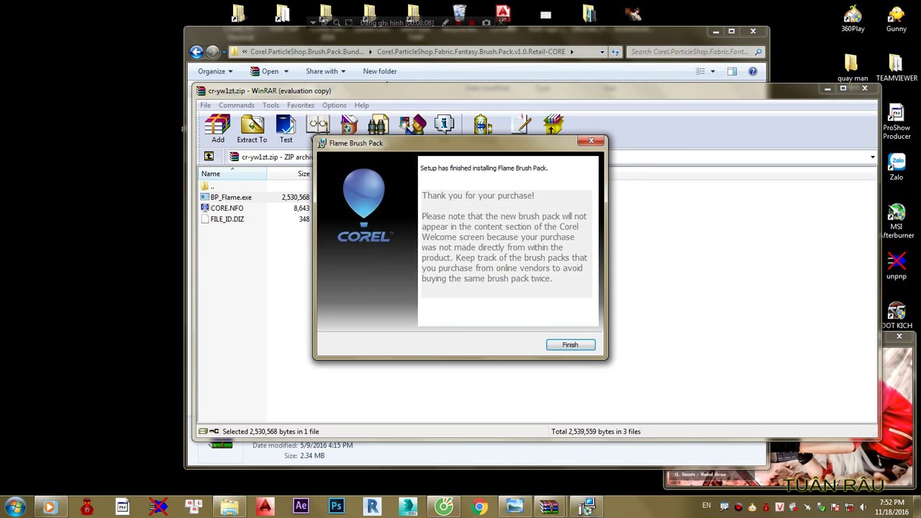
pyautogui.click(572, 344)
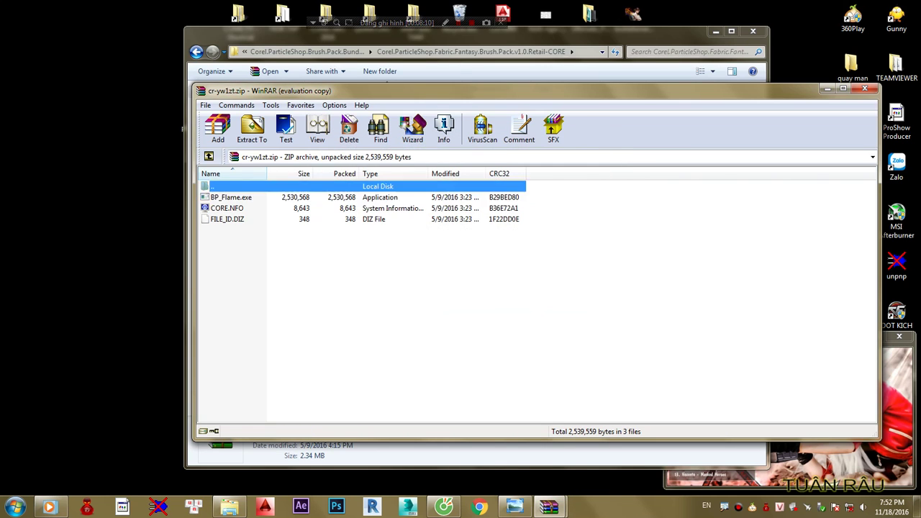
# Install the Fur Brush Pack by running BP_Fur.exe from cr-6fljo.zip
pyautogui.doubleClick(216, 186)
pyautogui.press('Return')
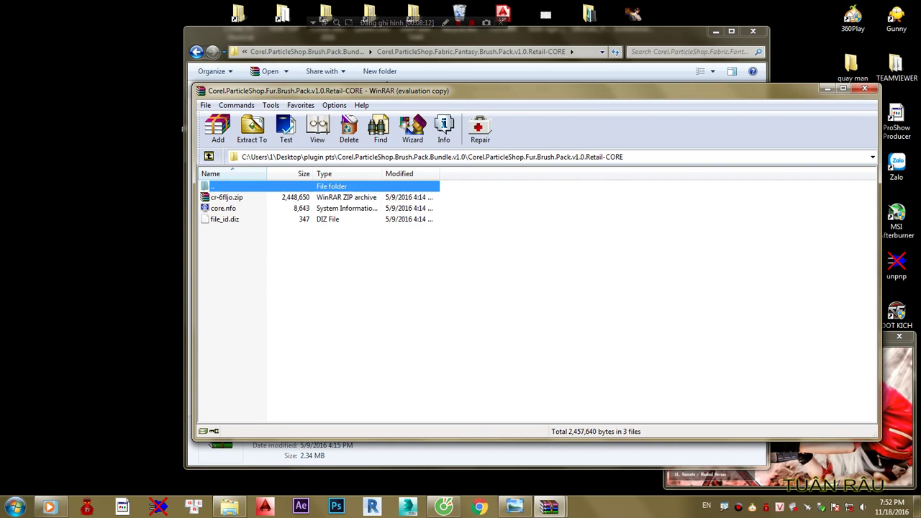
pyautogui.press('Down')
pyautogui.press('Return')
pyautogui.click(226, 197)
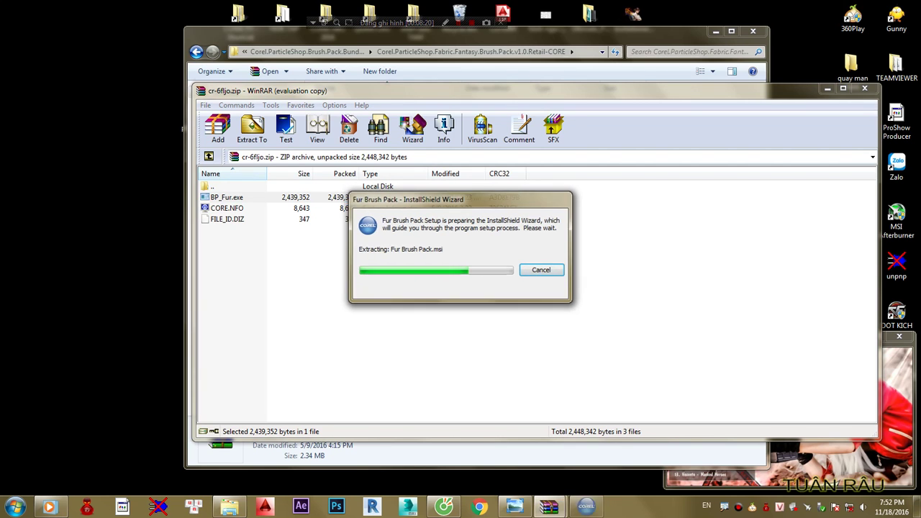
pyautogui.click(326, 303)
pyautogui.click(512, 344)
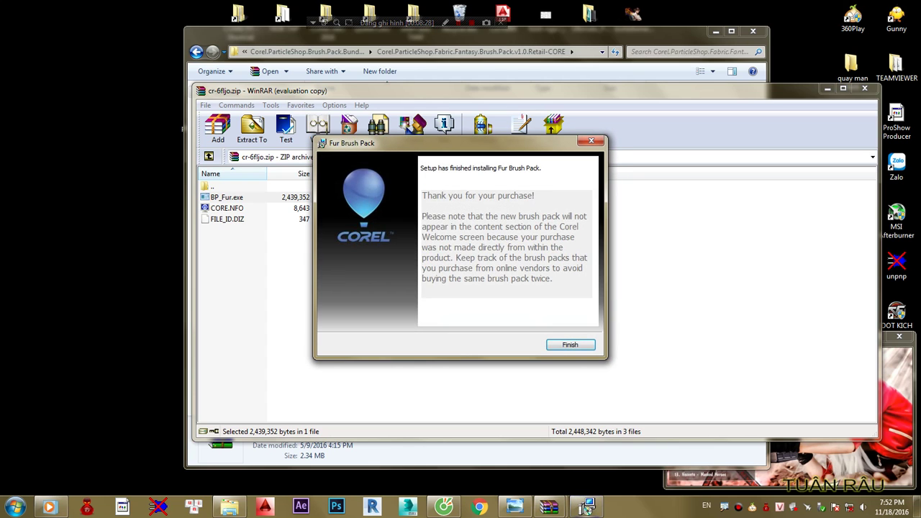
pyautogui.press('Return')
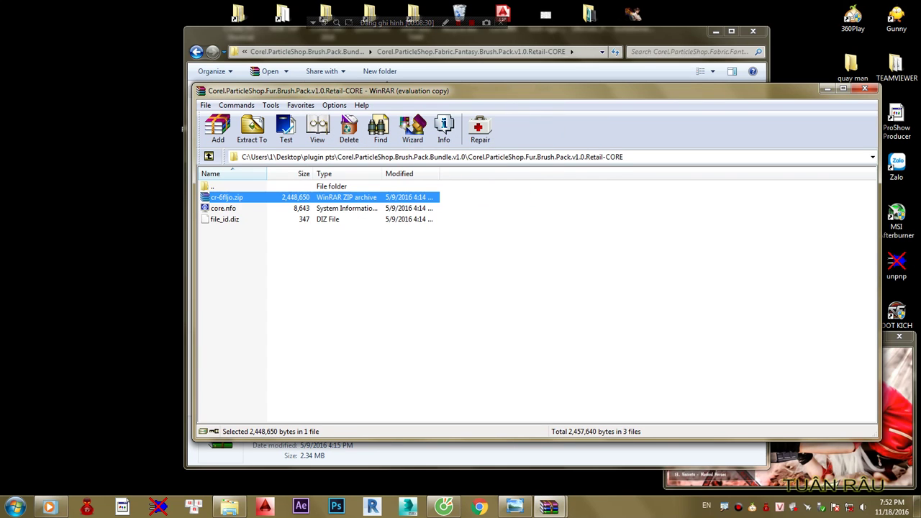
# Install the Graphic Impact Brush Pack by running BP_GraphicImpact from its archive
pyautogui.press('BackSpace')
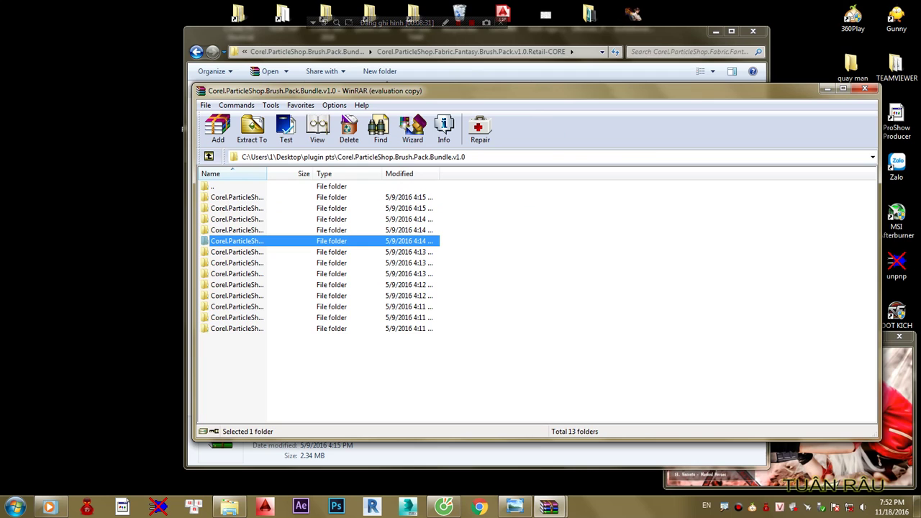
pyautogui.press('Down')
pyautogui.press('Return')
pyautogui.press('Return')
pyautogui.press('Down')
pyautogui.press('Return')
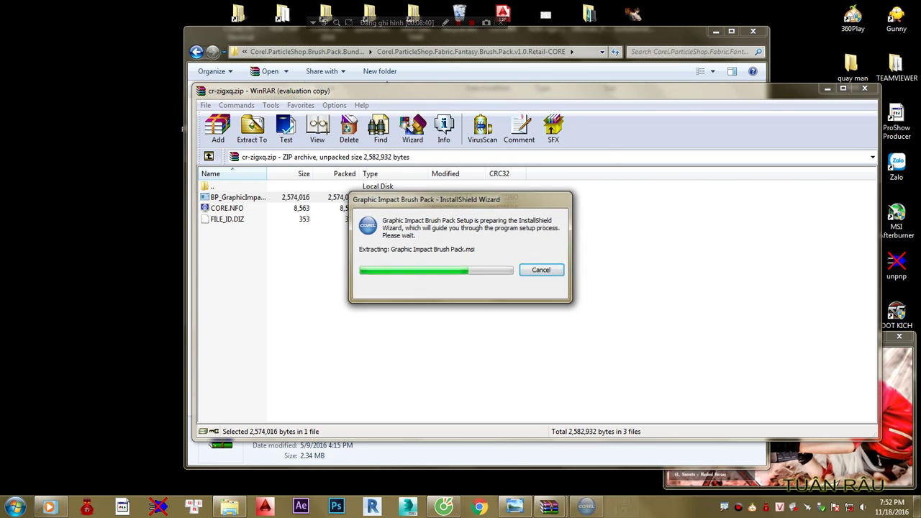
pyautogui.hotkey('alt', 'a')
pyautogui.hotkey('alt', 'i')
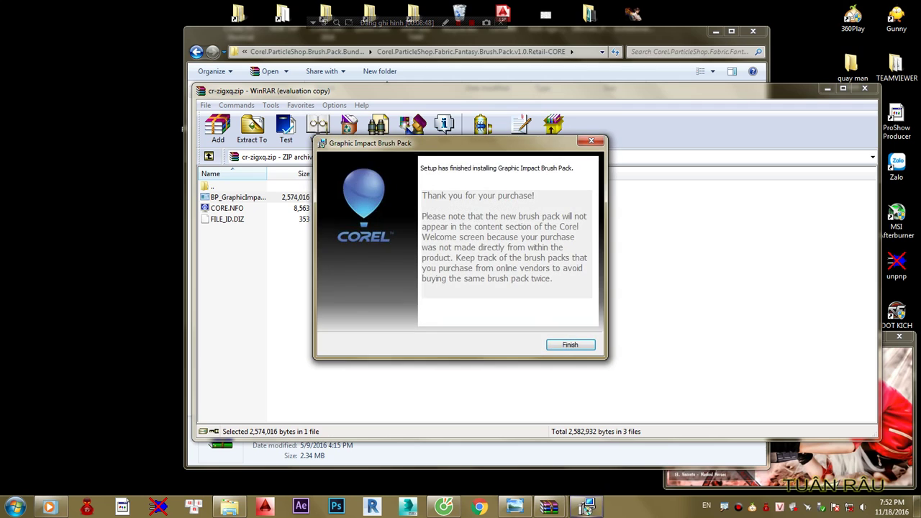
pyautogui.press('Return')
# Install the Hair Brush Pack by running BP_Hair.exe from cr-gkjf3.zip
pyautogui.press('BackSpace')
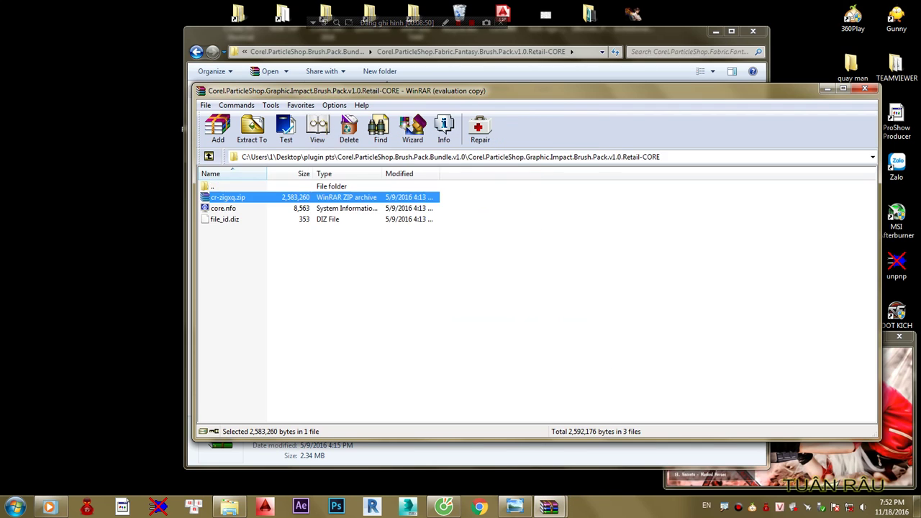
pyautogui.press('BackSpace')
pyautogui.press('Down')
pyautogui.press('Return')
pyautogui.press('Down')
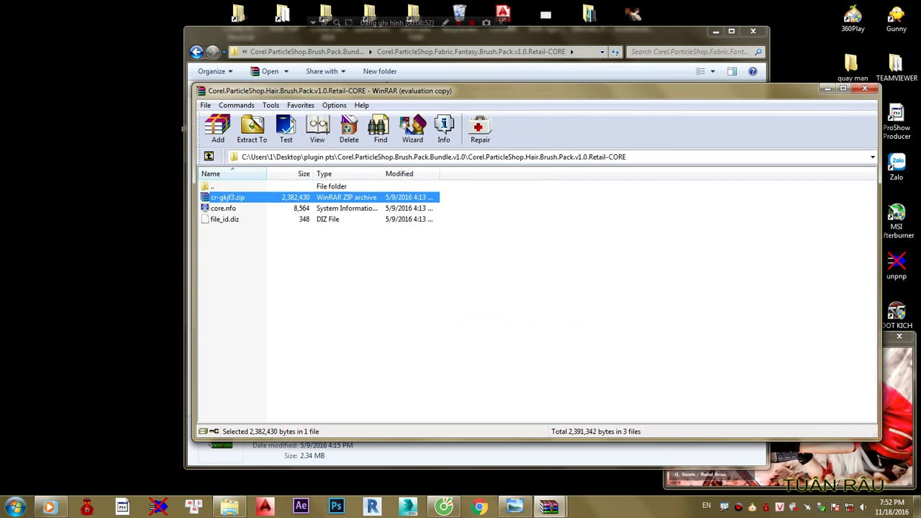
pyautogui.press('Return')
pyautogui.press('Down')
pyautogui.press('Return')
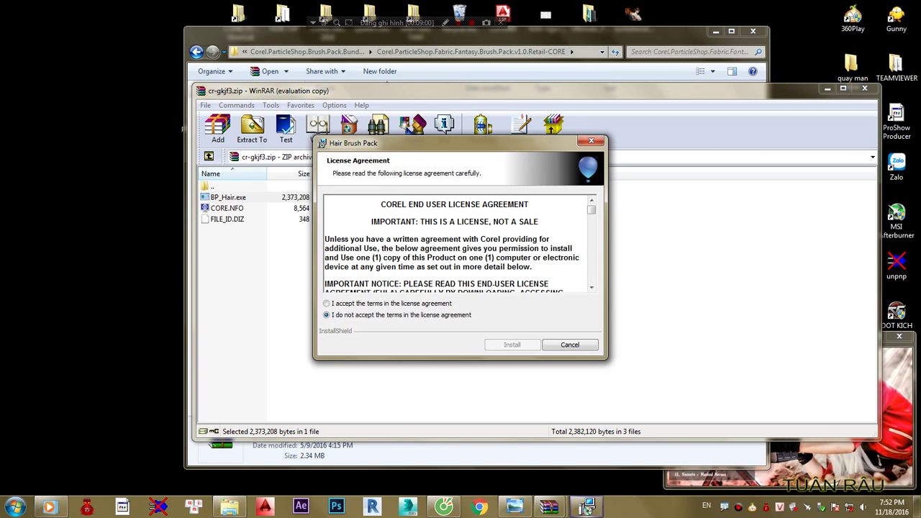
pyautogui.click(326, 303)
pyautogui.click(511, 345)
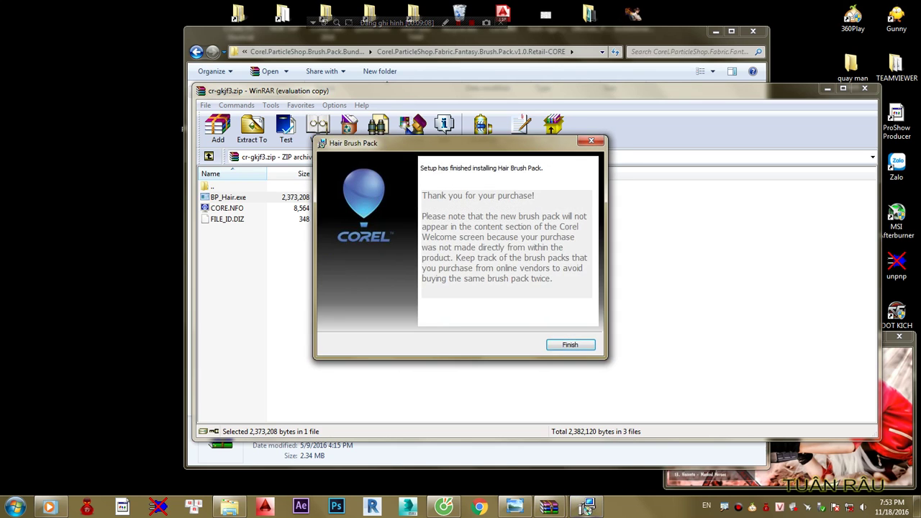
pyautogui.click(572, 345)
# Install the Light It up Brush Pack by running BP_LightItUp.exe from cr-9rz56.zip
pyautogui.press('BackSpace')
pyautogui.press('Up')
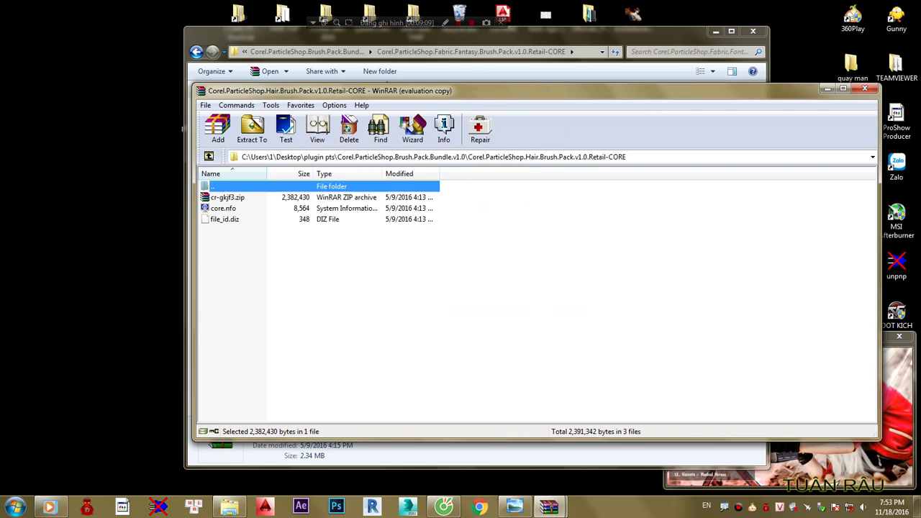
pyautogui.press('Return')
pyautogui.press('Down')
pyautogui.press('Return')
pyautogui.press('Down')
pyautogui.press('Return')
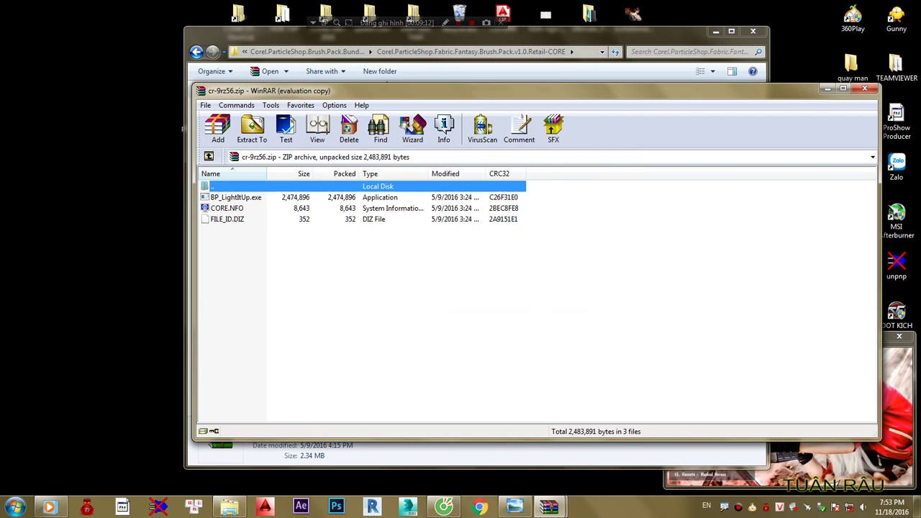
pyautogui.press('Down')
pyautogui.press('Return')
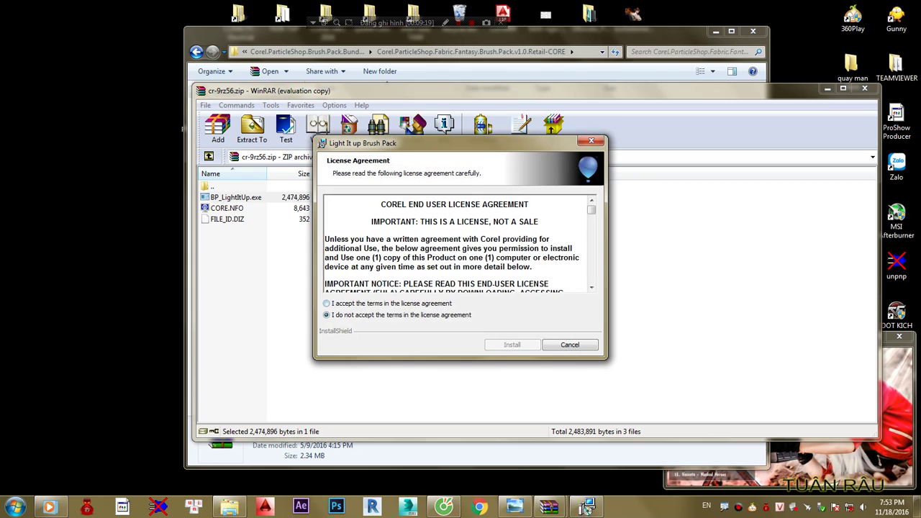
pyautogui.hotkey('alt', 'a')
pyautogui.press('Return')
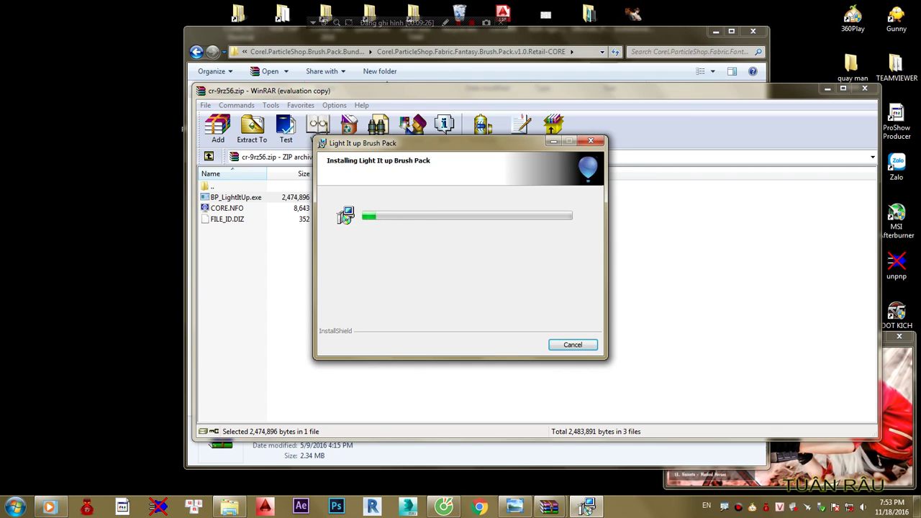
pyautogui.press('Return')
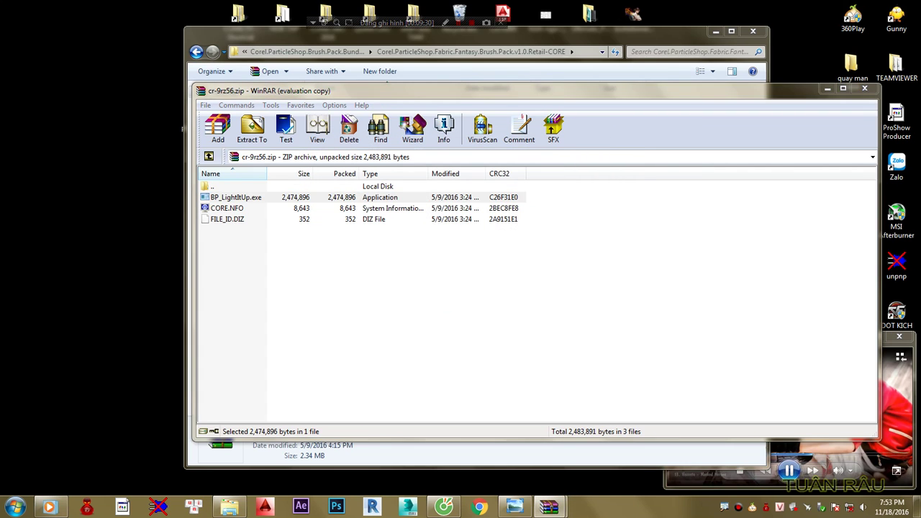
# Open the next pack's folder and its cr-ouq9c.zip archive
pyautogui.press('BackSpace')
pyautogui.press('BackSpace')
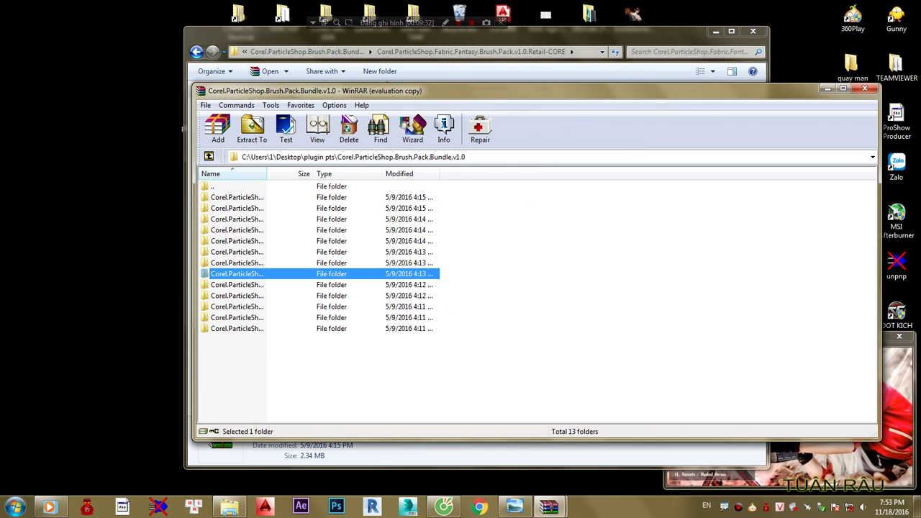
pyautogui.press('Down')
pyautogui.press('Return')
pyautogui.press('Down')
pyautogui.press('Return')
# Install the Smoke and Steam Brush Pack, then return to the bundle folder
pyautogui.press('Down')
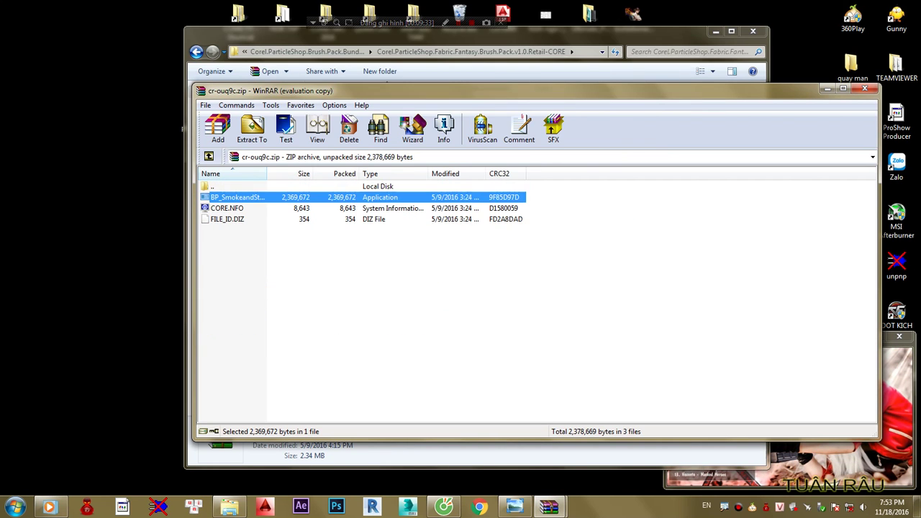
pyautogui.press('Return')
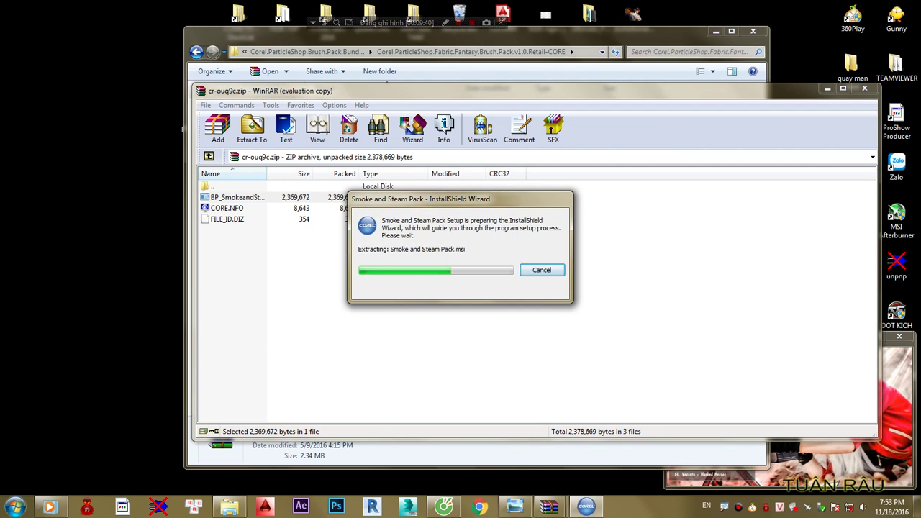
pyautogui.click(326, 303)
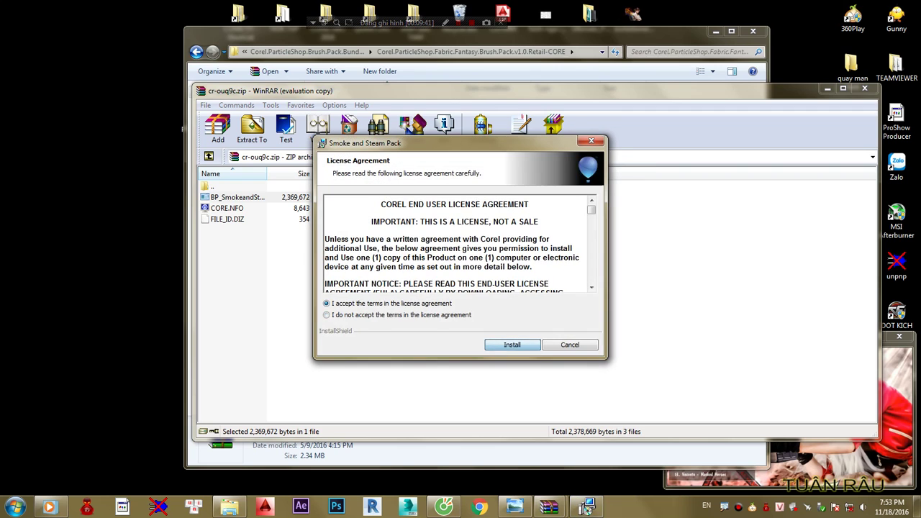
pyautogui.click(512, 345)
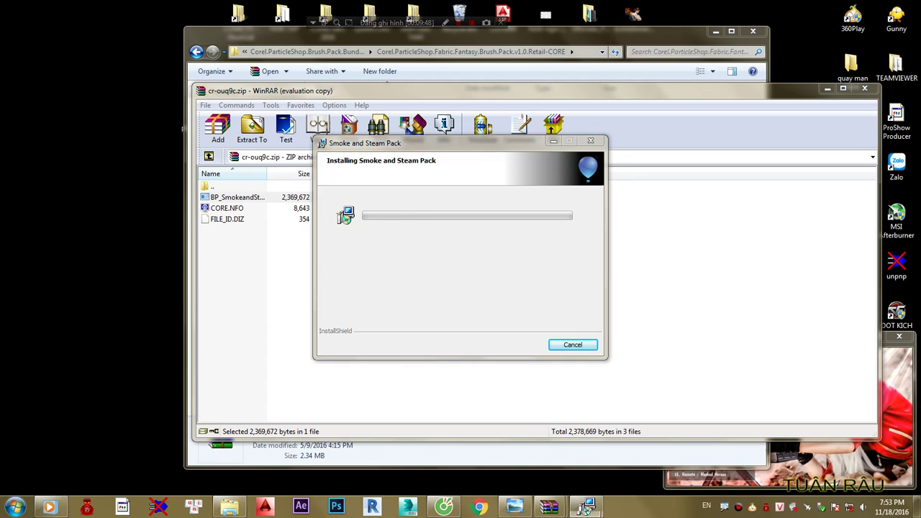
pyautogui.press('Return')
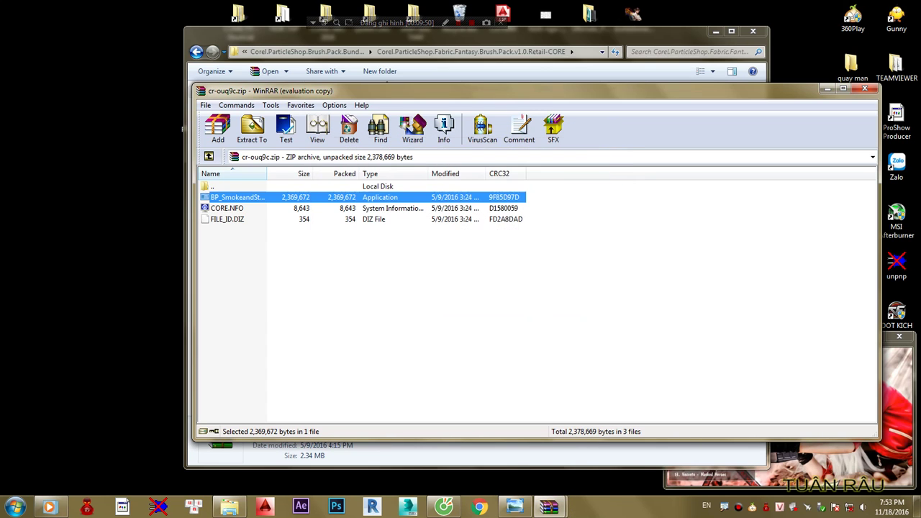
pyautogui.press('BackSpace')
pyautogui.press('BackSpace')
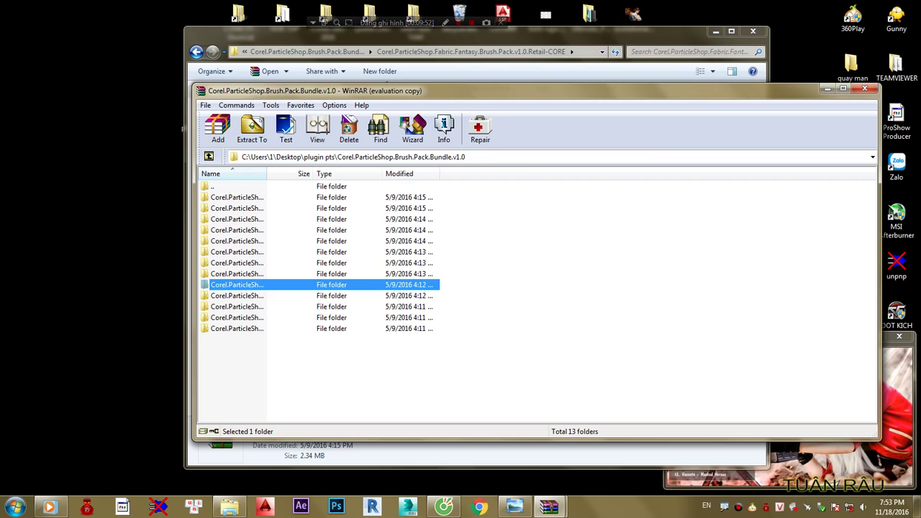
# Run BP_SpacedOut.exe from cr-1en1q.zip, accept the licence and install it, then return to the bundle folder
pyautogui.press('Down')
pyautogui.press('Return')
pyautogui.press('Down')
pyautogui.press('Return')
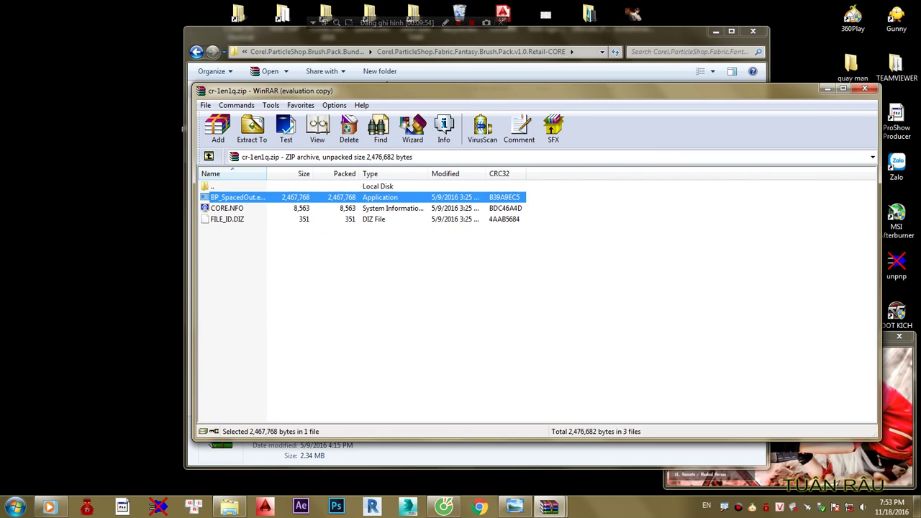
pyautogui.press('Return')
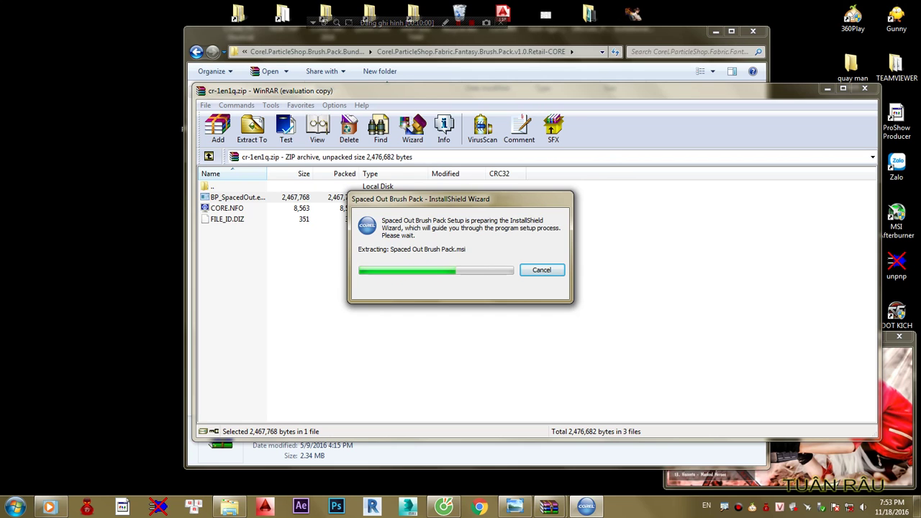
pyautogui.click(326, 303)
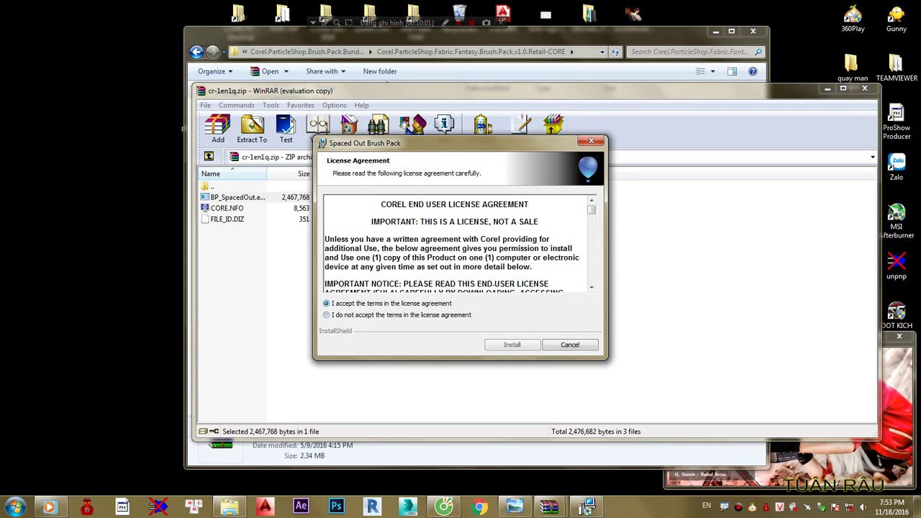
pyautogui.click(511, 345)
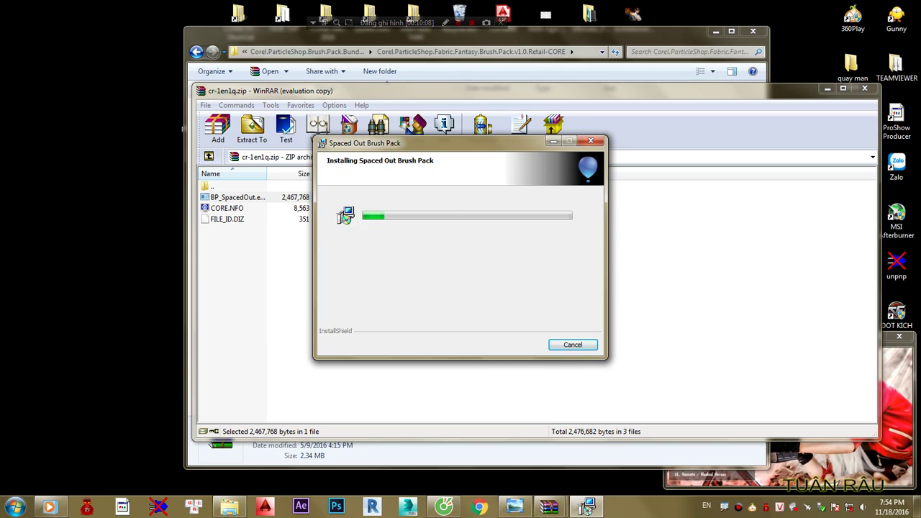
pyautogui.press('Return')
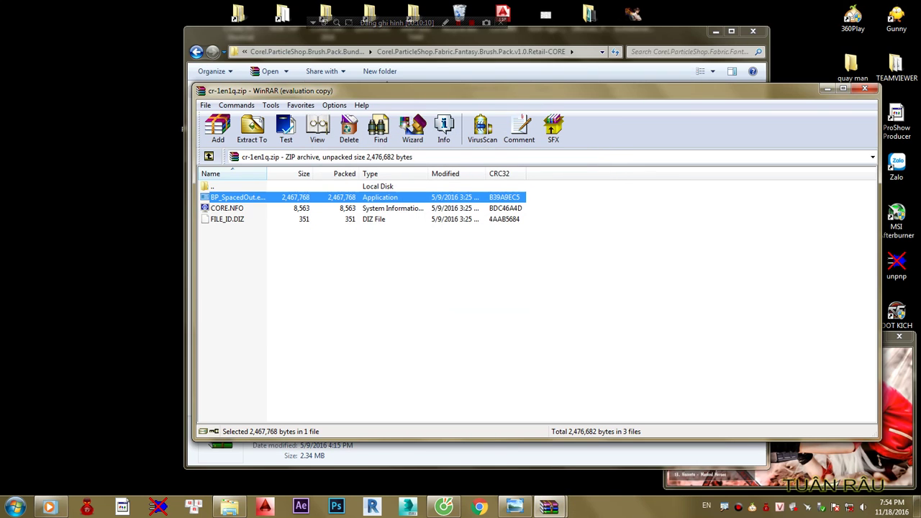
pyautogui.doubleClick(212, 187)
pyautogui.doubleClick(212, 187)
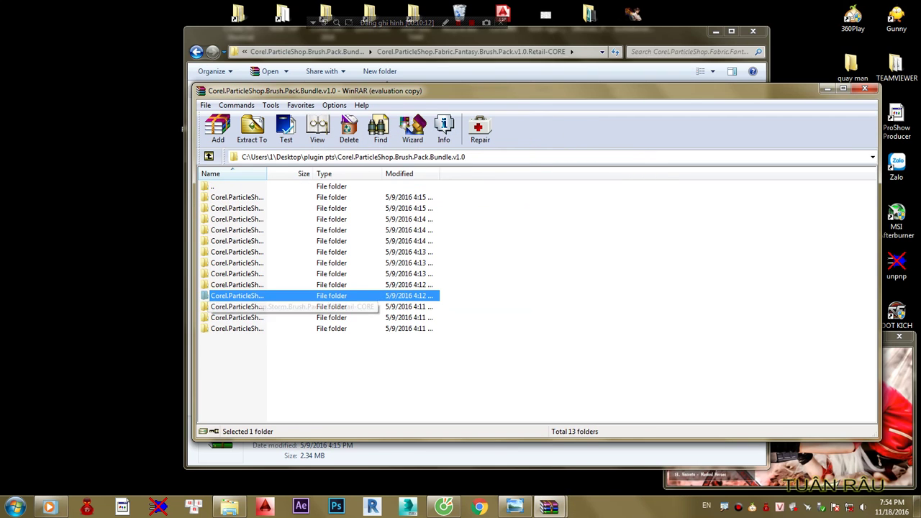
# Install the Storm Brush Pack from cr-z718x.zip, then return to the bundle folder
pyautogui.doubleClick(238, 306)
pyautogui.doubleClick(227, 197)
pyautogui.doubleClick(227, 198)
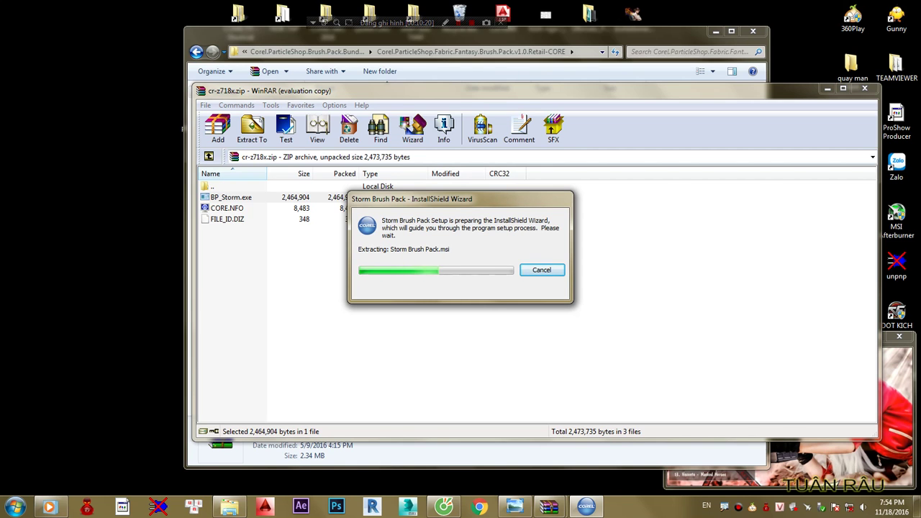
pyautogui.click(326, 303)
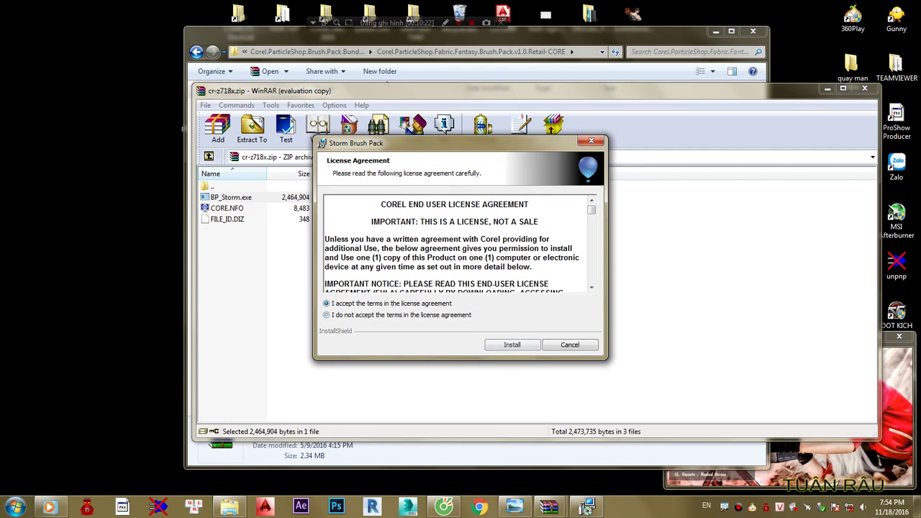
pyautogui.click(511, 345)
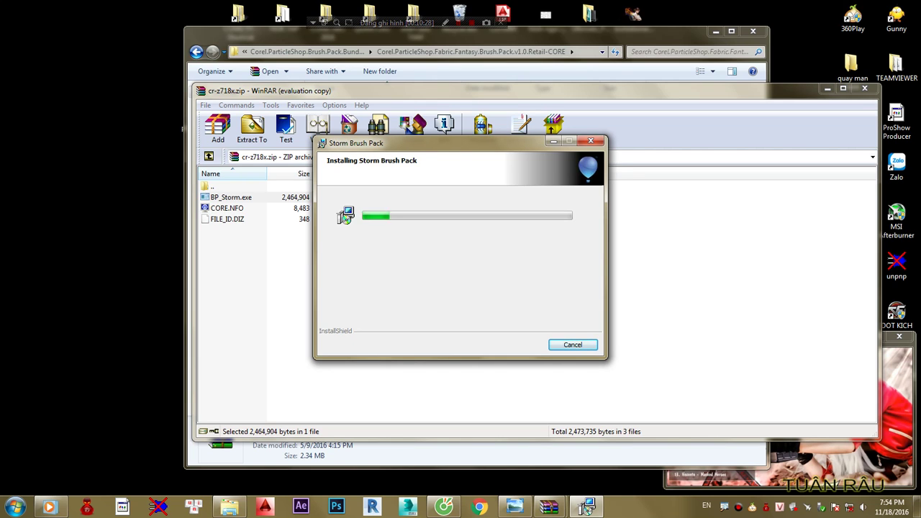
pyautogui.click(573, 344)
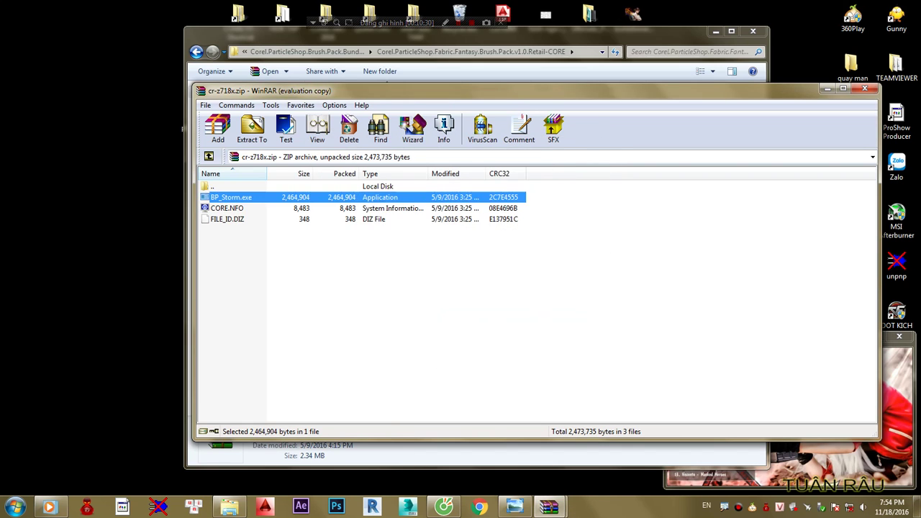
pyautogui.press('Up')
pyautogui.press('Return')
# Run BP_Superhero.exe from cr-o46ha.zip, accept the licence and install it, then leave the archive
pyautogui.press('Down')
pyautogui.press('Return')
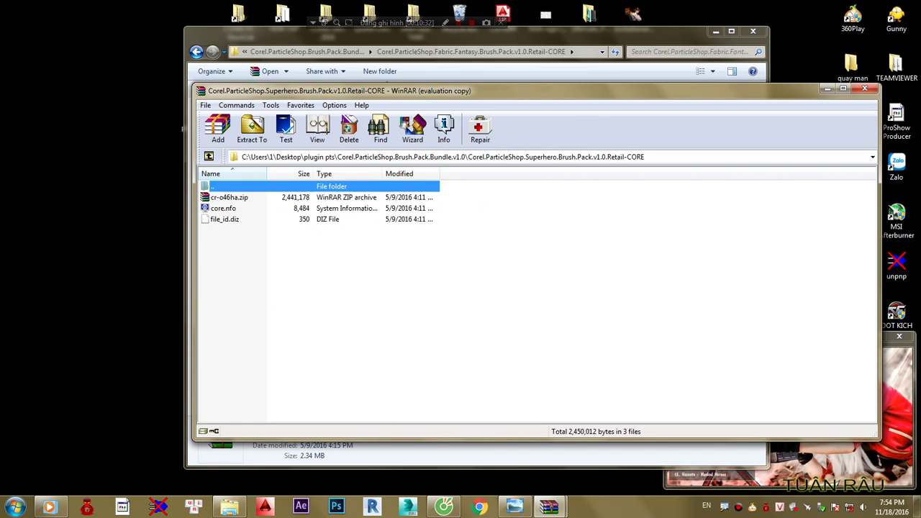
pyautogui.press('Down')
pyautogui.press('Return')
pyautogui.press('Down')
pyautogui.press('Return')
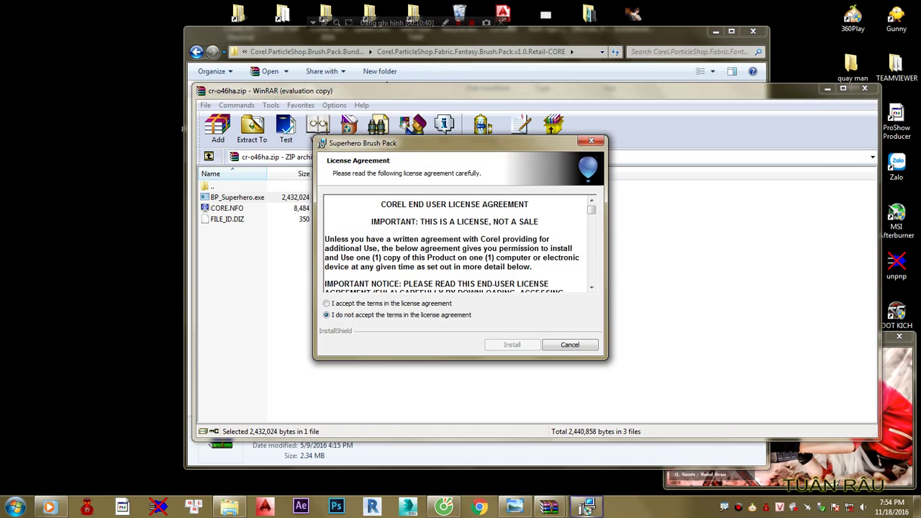
pyautogui.click(327, 303)
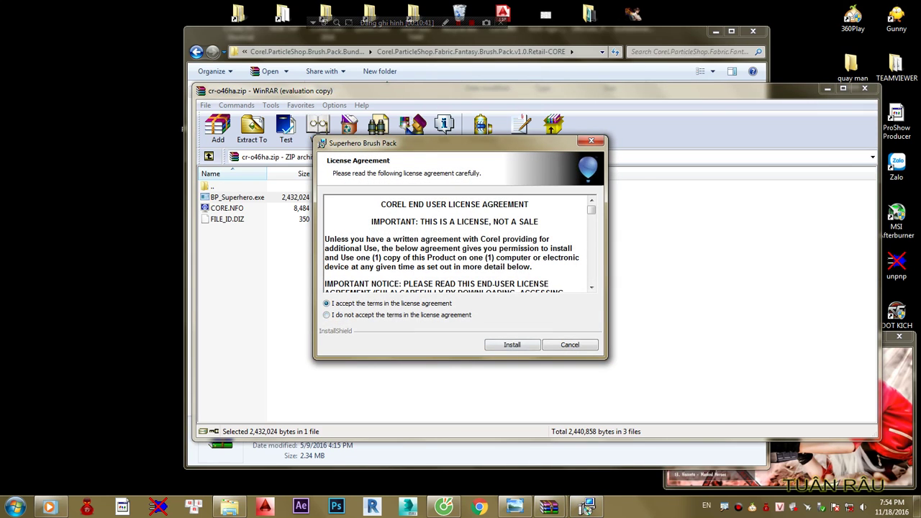
pyautogui.click(511, 345)
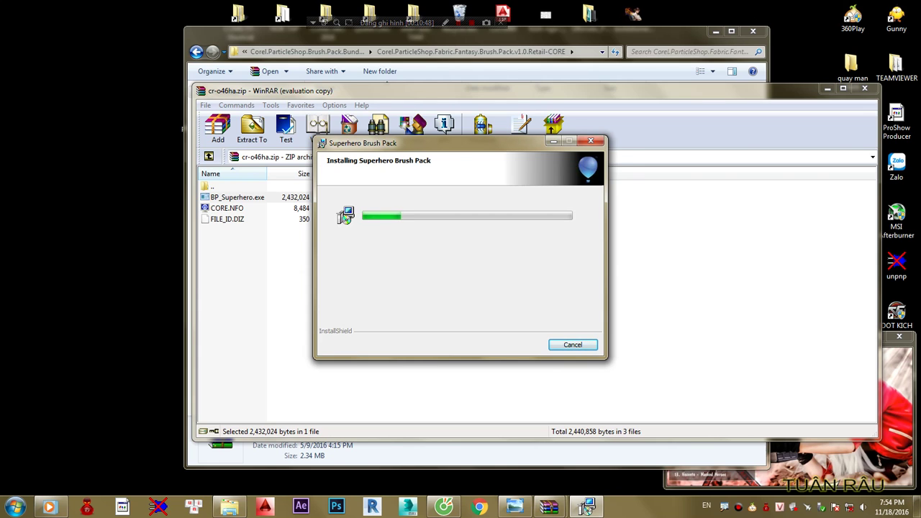
pyautogui.press('Return')
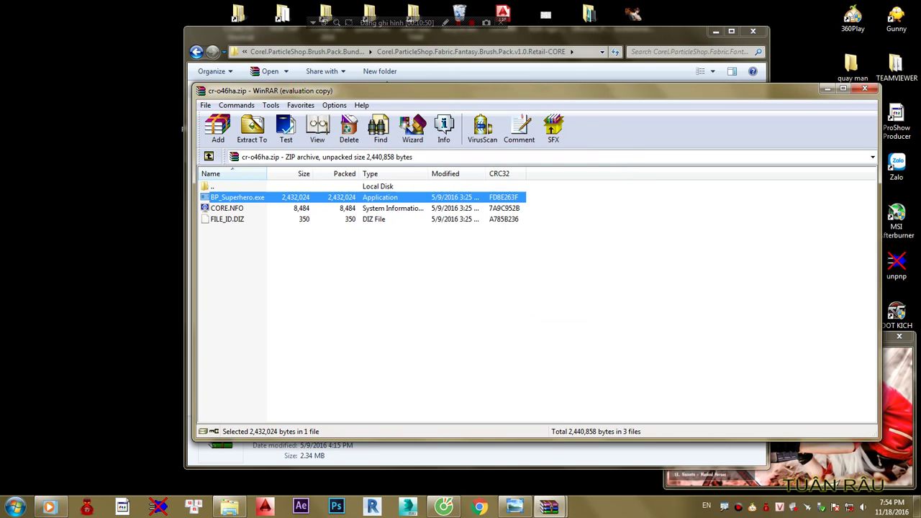
pyautogui.press('Up')
pyautogui.press('Return')
# Run BP_Wedding.exe from cr-u7xor.zip in the Wedding folder, accept the licence and install it
pyautogui.press('Up')
pyautogui.press('Return')
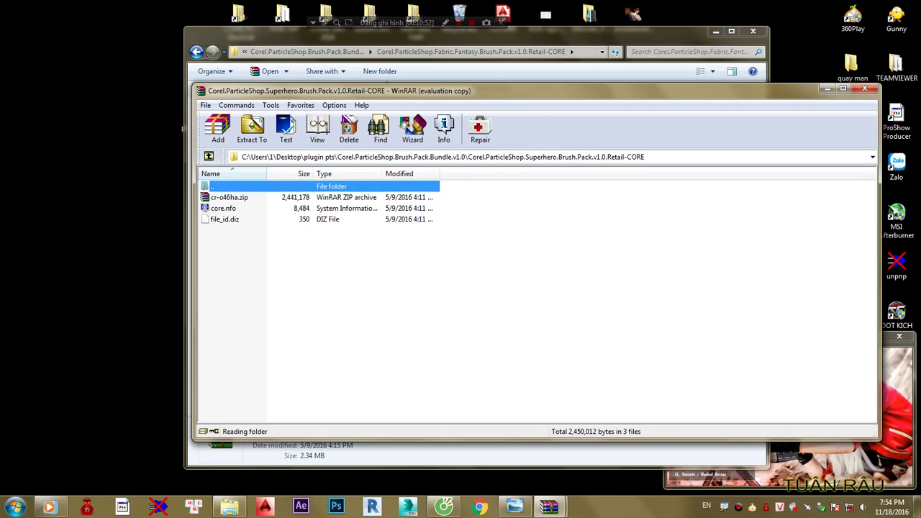
pyautogui.press('Down')
pyautogui.press('Return')
pyautogui.press('Down')
pyautogui.press('Return')
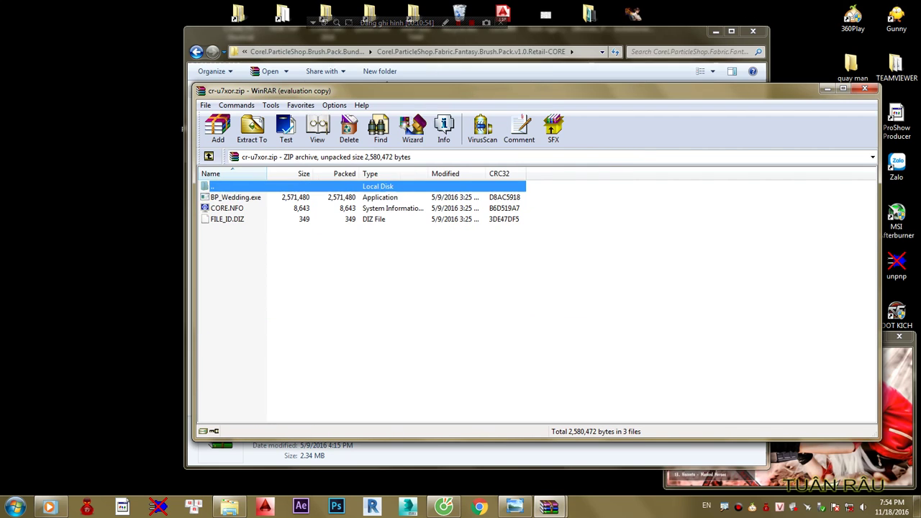
pyautogui.press('Down')
pyautogui.press('Return')
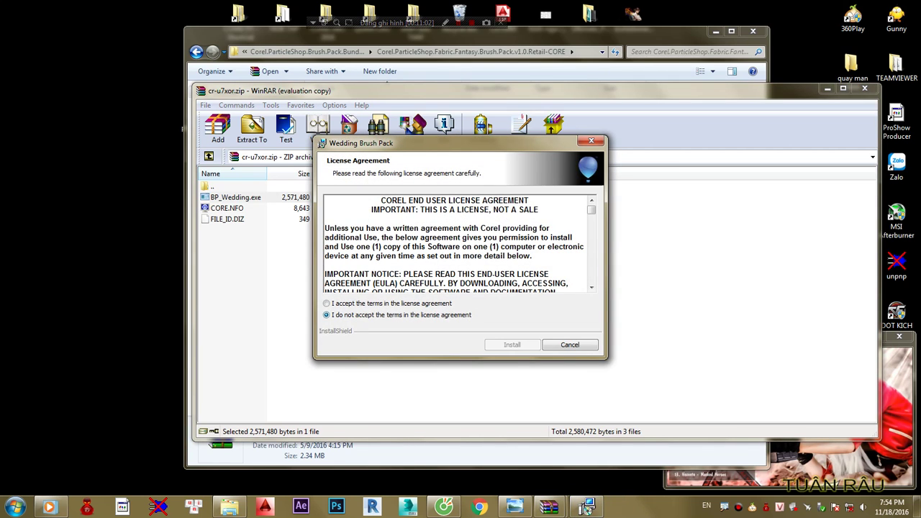
pyautogui.click(326, 302)
pyautogui.click(512, 344)
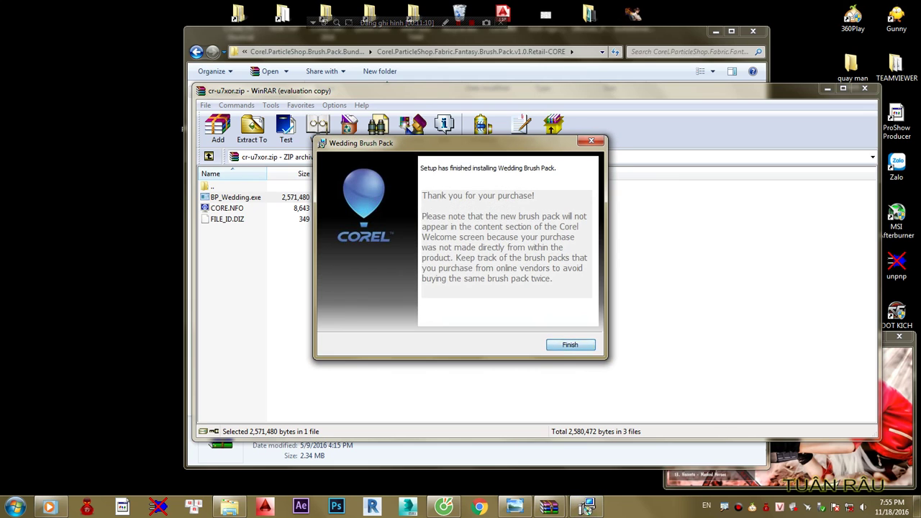
pyautogui.press('Return')
# Close WinRAR and Explorer, and open the 123 image from the desktop
pyautogui.click(865, 88)
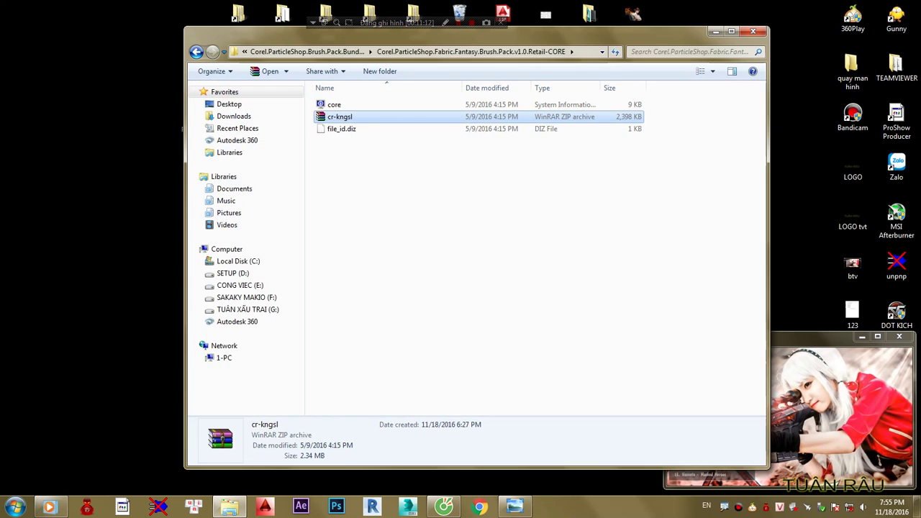
pyautogui.click(752, 31)
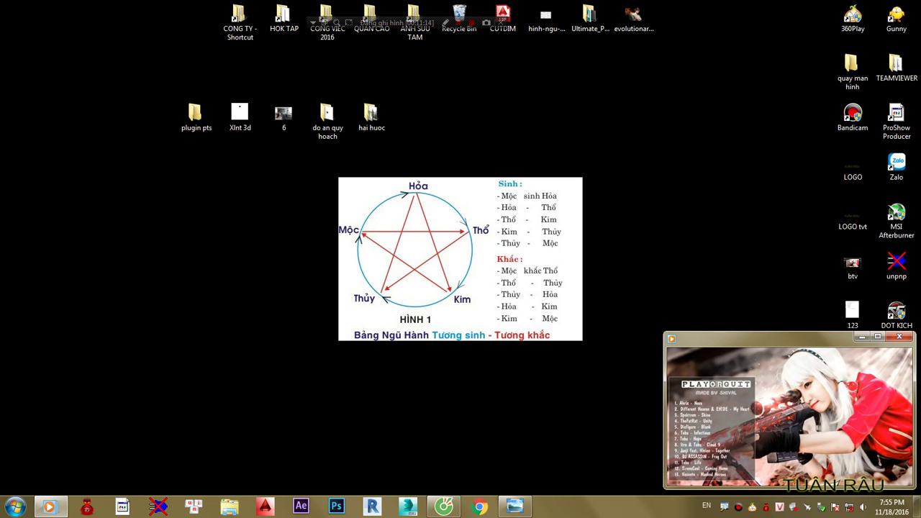
pyautogui.doubleClick(852, 309)
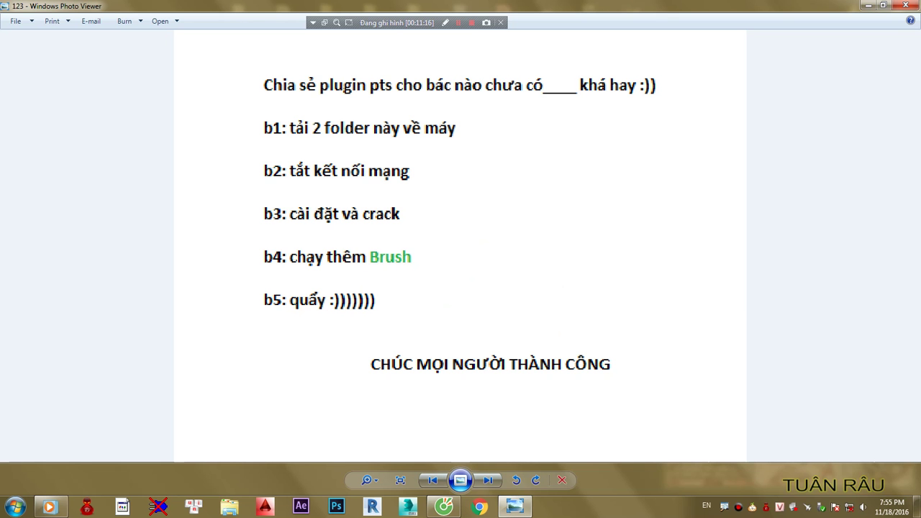
# Look over the 123 instruction image, close Photo Viewer, and launch Photoshop
pyautogui.moveTo(245, 269); pyautogui.dragTo(416, 325)
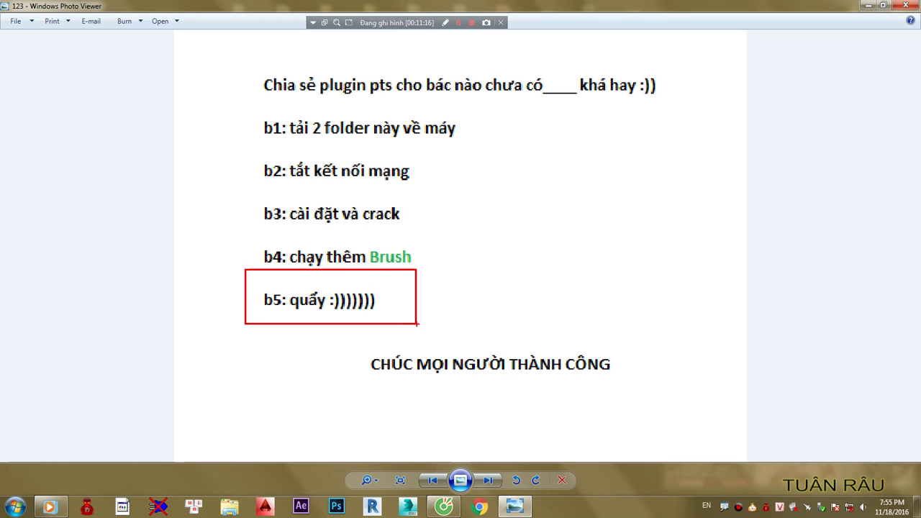
pyautogui.moveTo(354, 338); pyautogui.dragTo(639, 403)
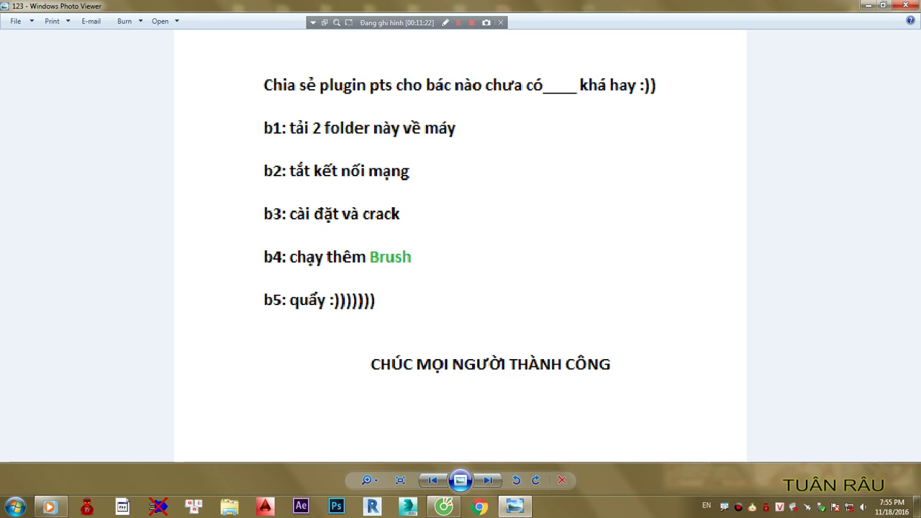
pyautogui.click(900, 5)
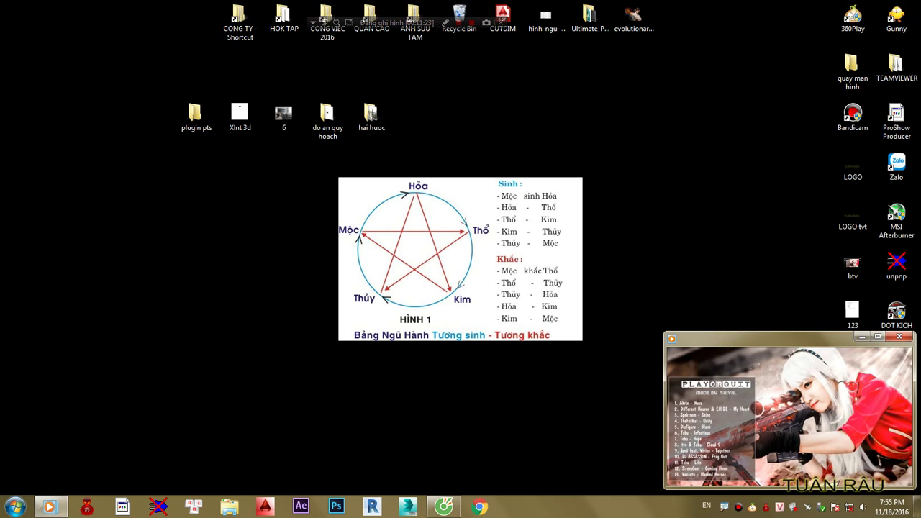
pyautogui.click(336, 508)
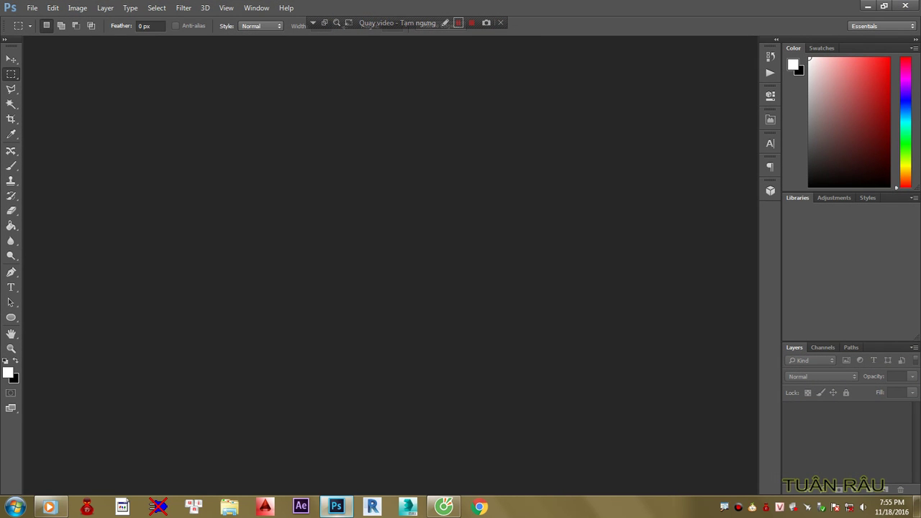
# Keep Photoshop on the Essentials workspace
pyautogui.hotkey('shift', 'F12')
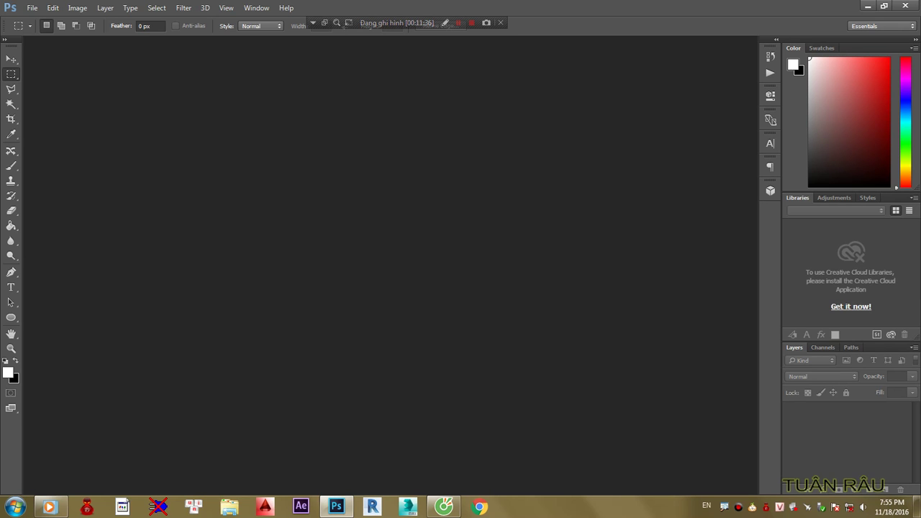
pyautogui.click(883, 26)
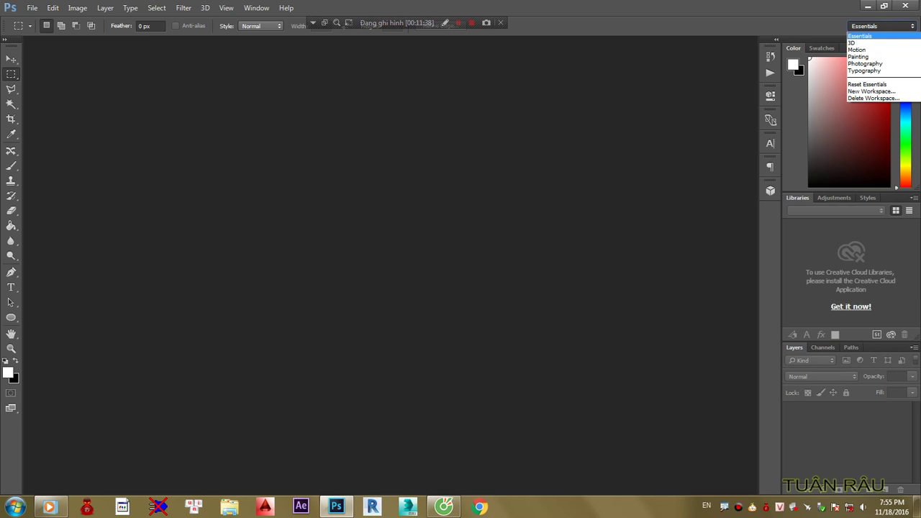
pyautogui.click(860, 36)
# Create a new 500 mm tall document, fit it on screen, and float its window
pyautogui.click(31, 7)
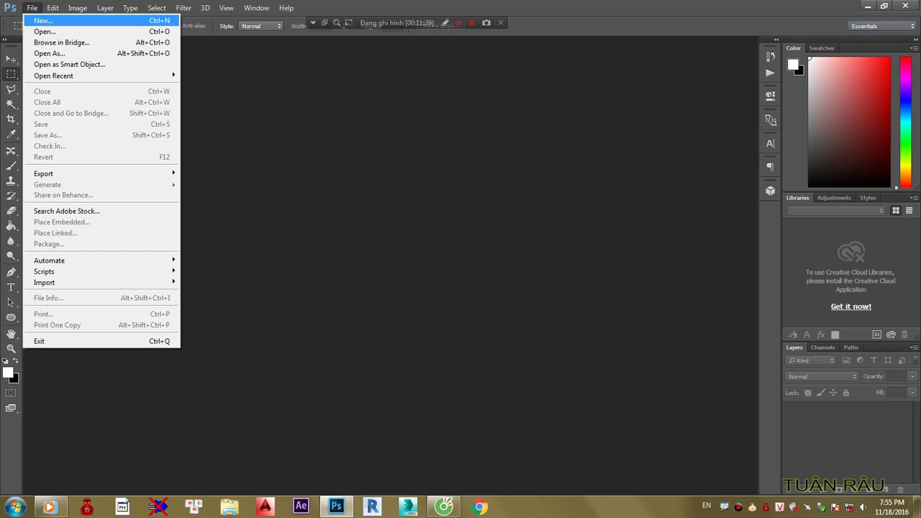
pyautogui.click(41, 19)
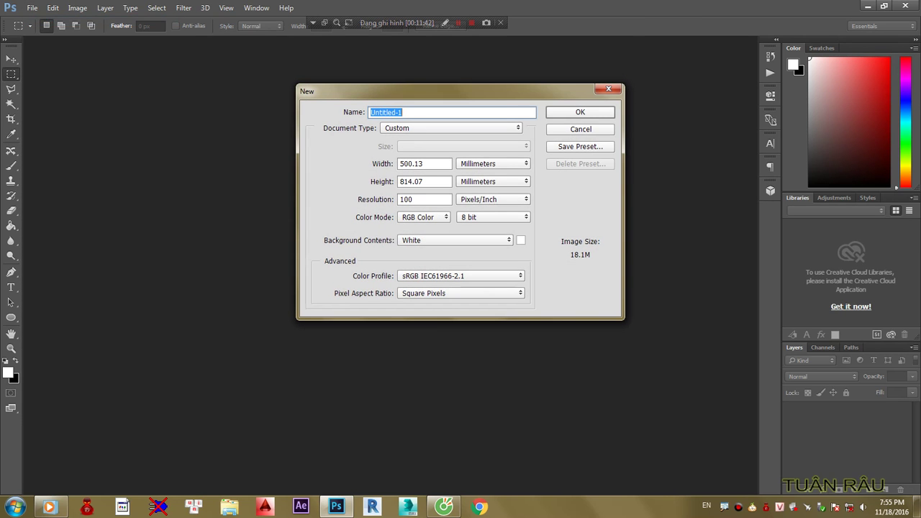
pyautogui.click(425, 181)
pyautogui.write('500')
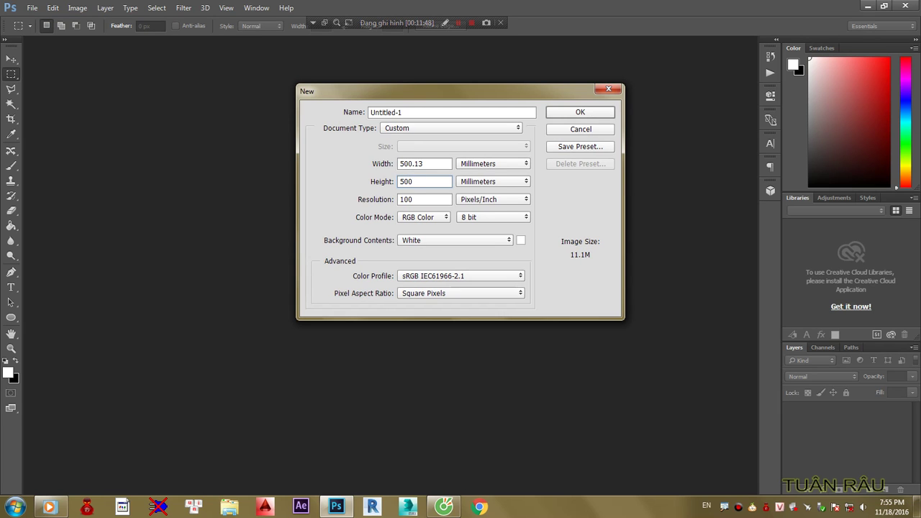
pyautogui.press('Return')
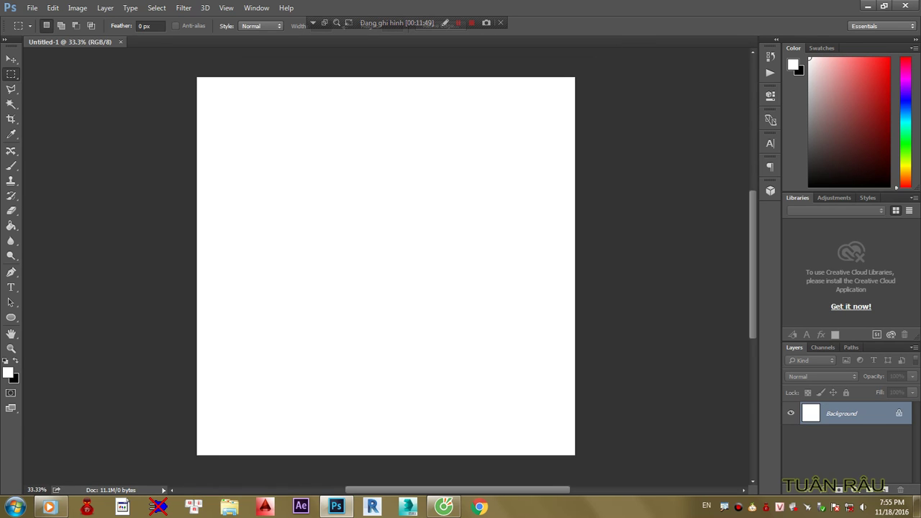
pyautogui.hotkey('ctrl', '0')
pyautogui.press('v')
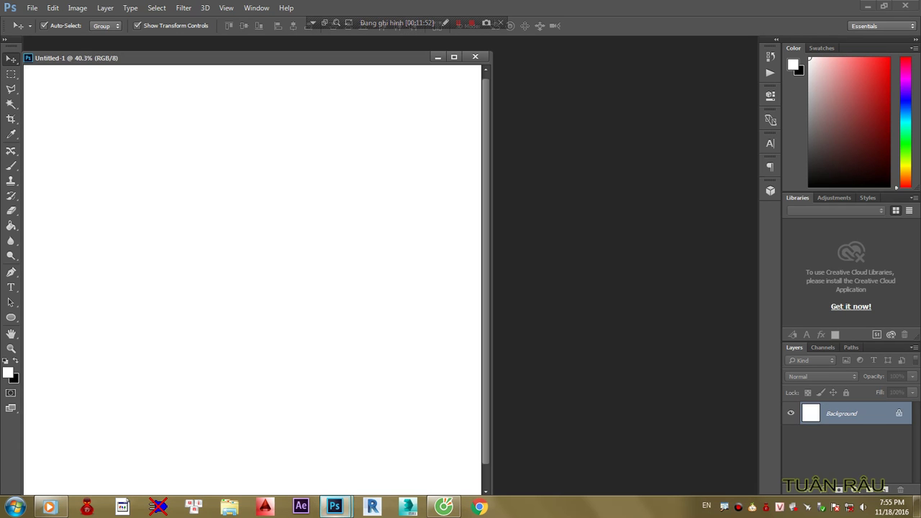
# Launch ParticleShop, browse the brush packs, and choose the Wedding pack
pyautogui.click(183, 8)
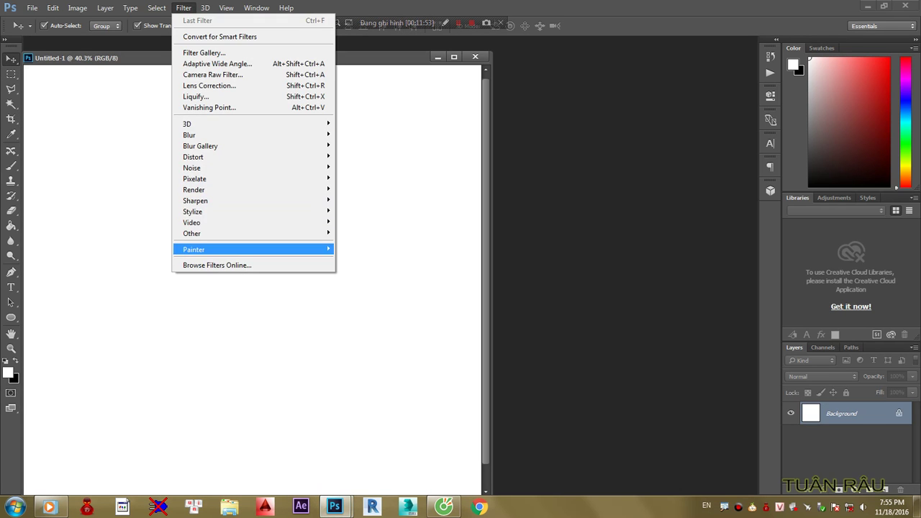
pyautogui.click(363, 249)
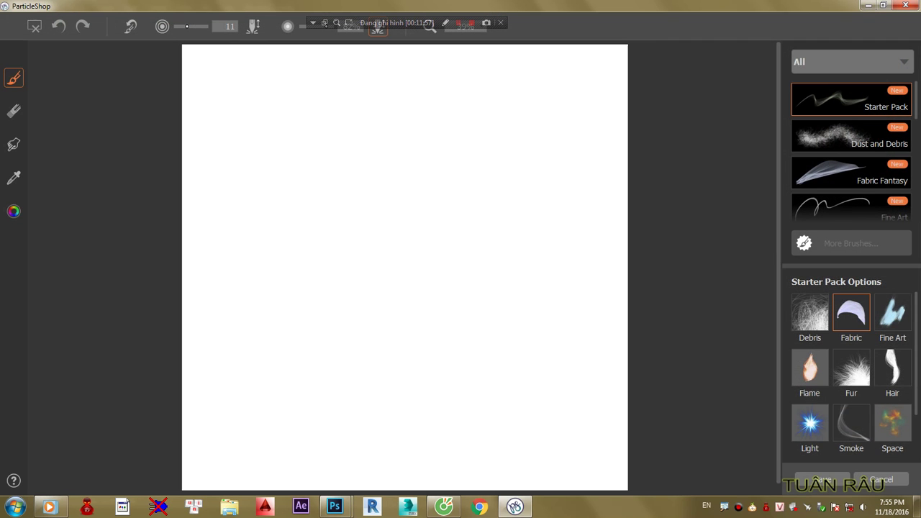
pyautogui.click(851, 135)
pyautogui.click(851, 173)
pyautogui.click(851, 207)
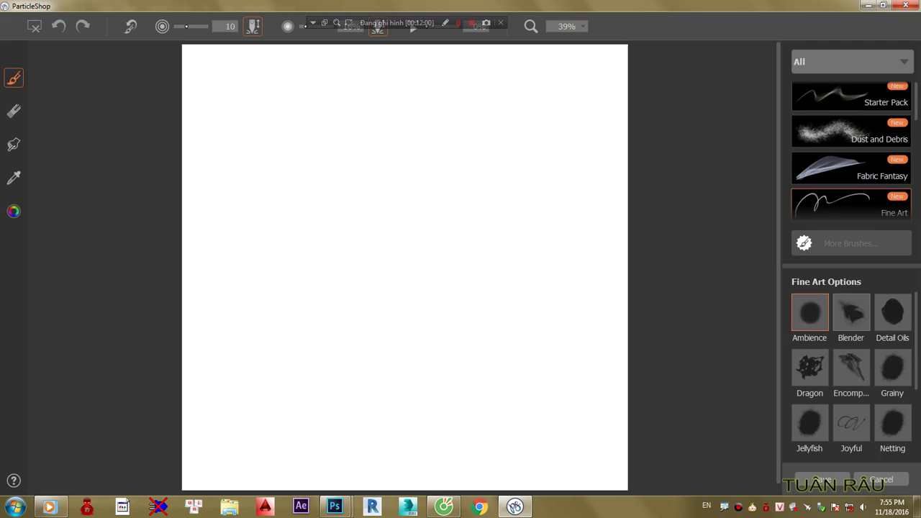
pyautogui.scroll(-3, 851, 374)
pyautogui.click(851, 100)
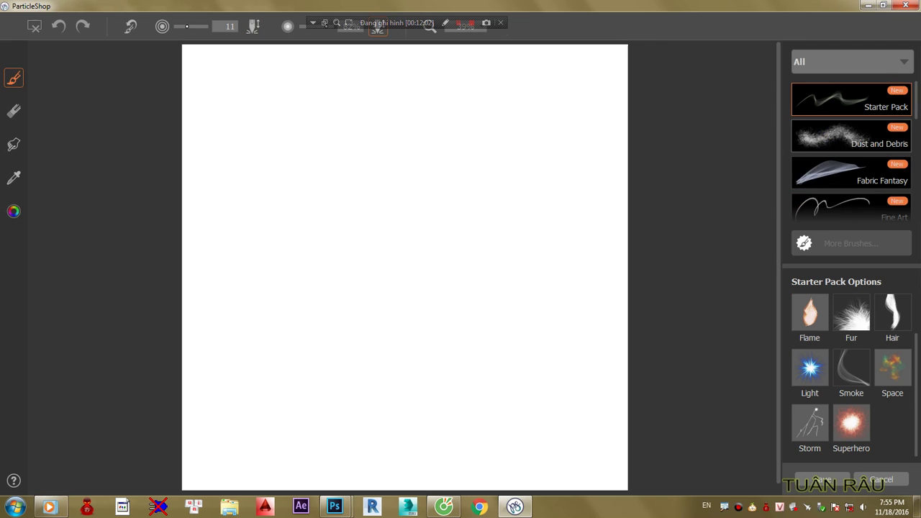
pyautogui.scroll(-5, 851, 151)
pyautogui.click(851, 205)
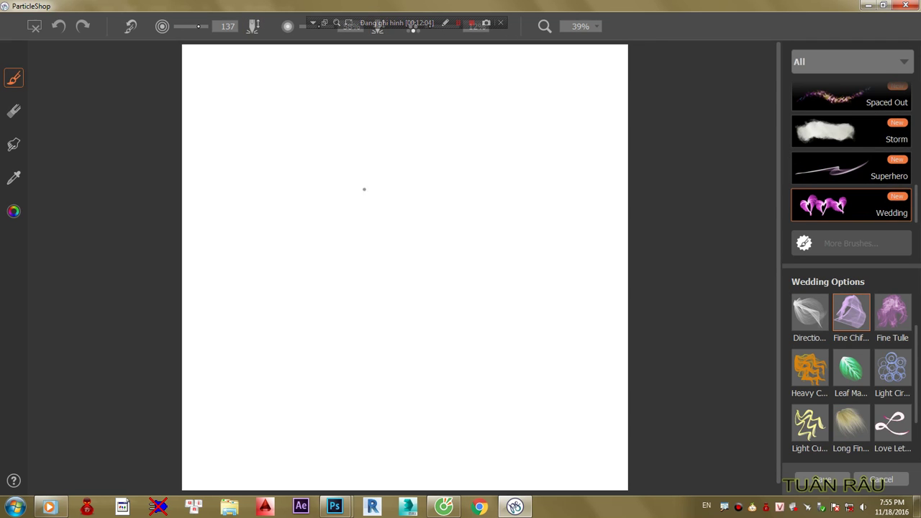
# Set the brush colour to red, then close ParticleShop, discarding changes
pyautogui.click(13, 210)
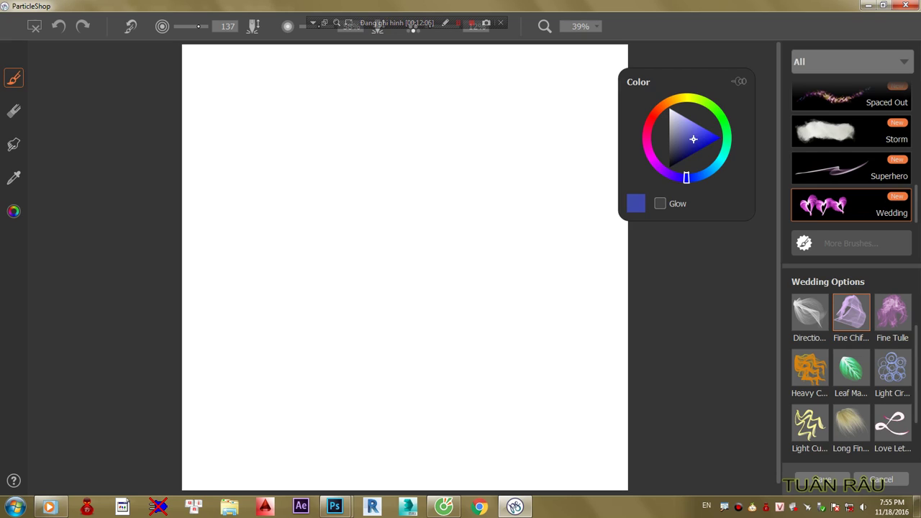
pyautogui.moveTo(692, 139); pyautogui.dragTo(715, 139)
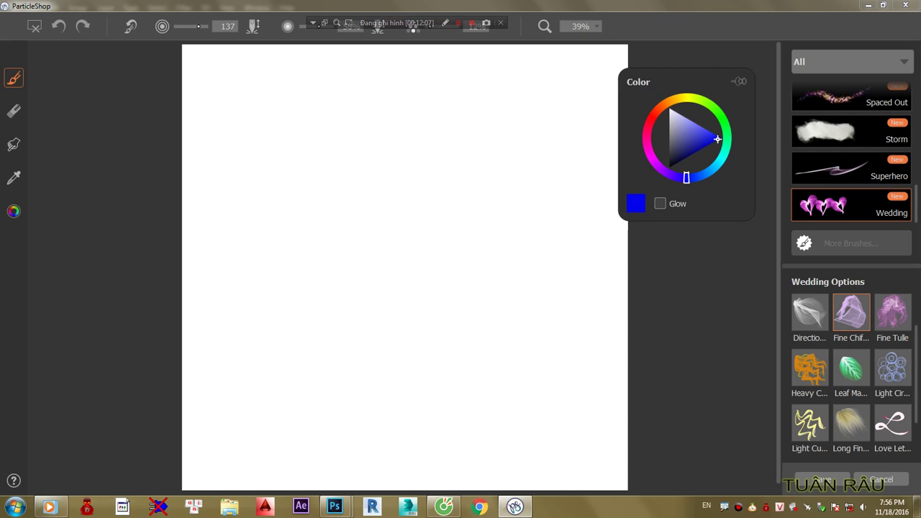
pyautogui.click(651, 116)
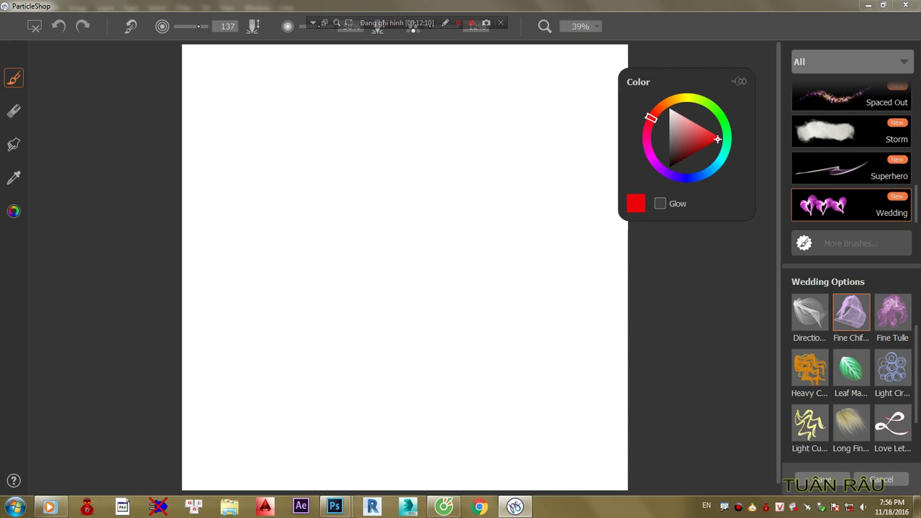
pyautogui.click(400, 266)
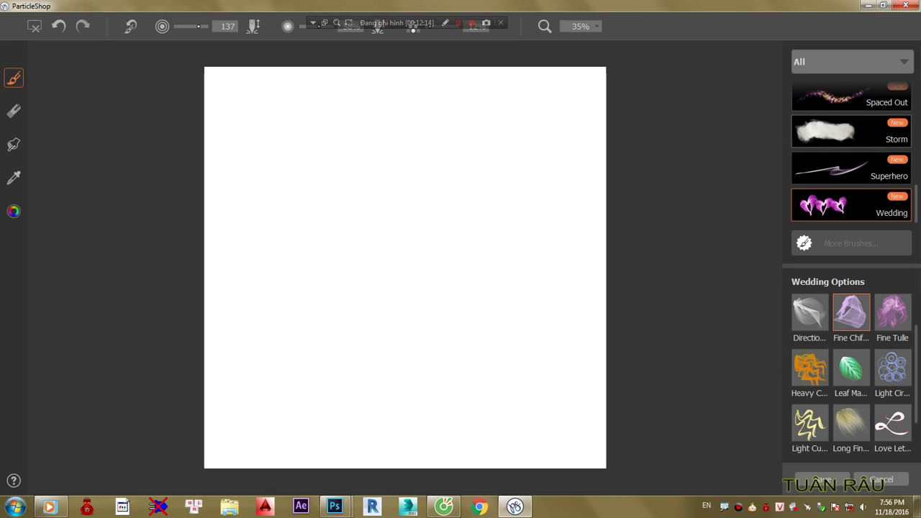
pyautogui.click(905, 6)
pyautogui.press('Return')
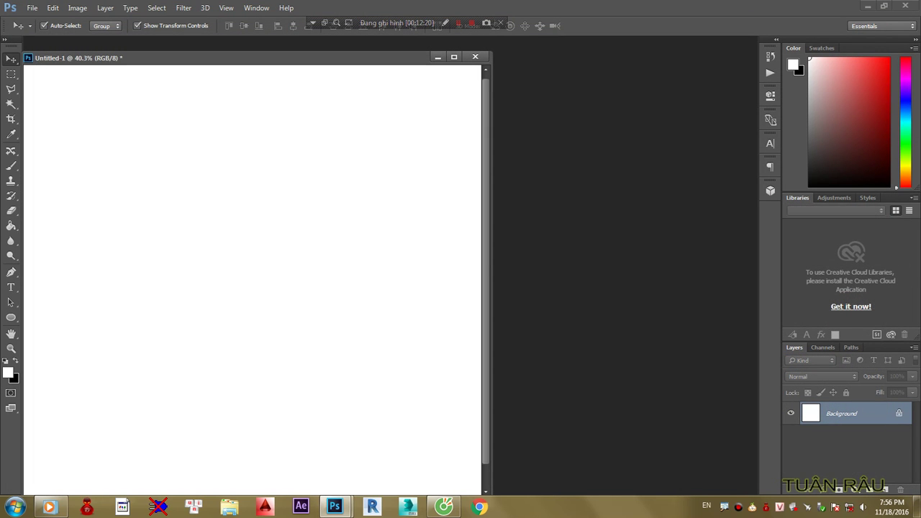
# Fill the canvas with black and reopen ParticleShop on it
pyautogui.hotkey('ctrl', 'BackSpace')
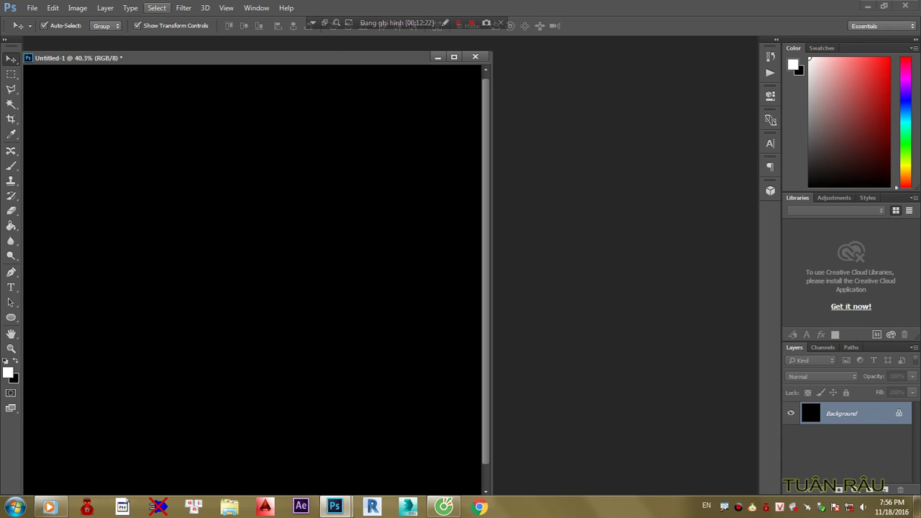
pyautogui.click(183, 8)
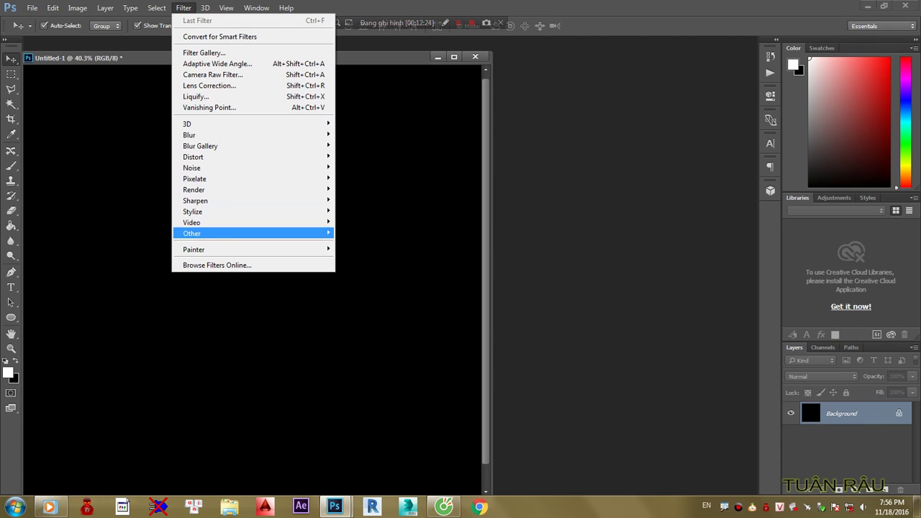
pyautogui.click(365, 249)
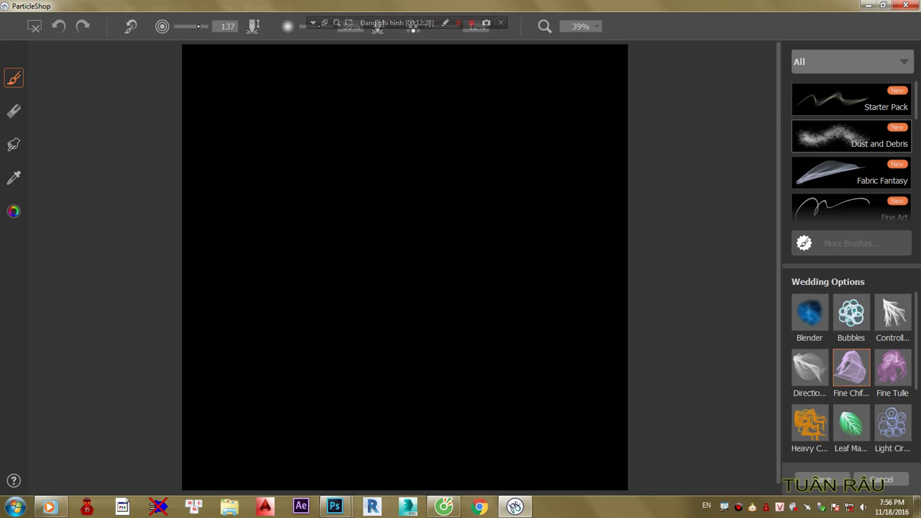
pyautogui.click(851, 135)
pyautogui.moveTo(365, 213); pyautogui.dragTo(449, 275)
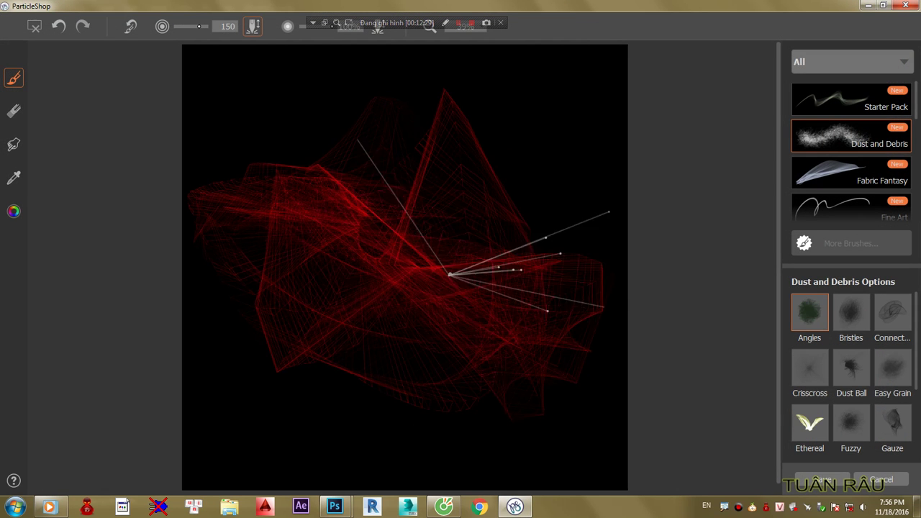
pyautogui.hotkey('ctrl', 'z')
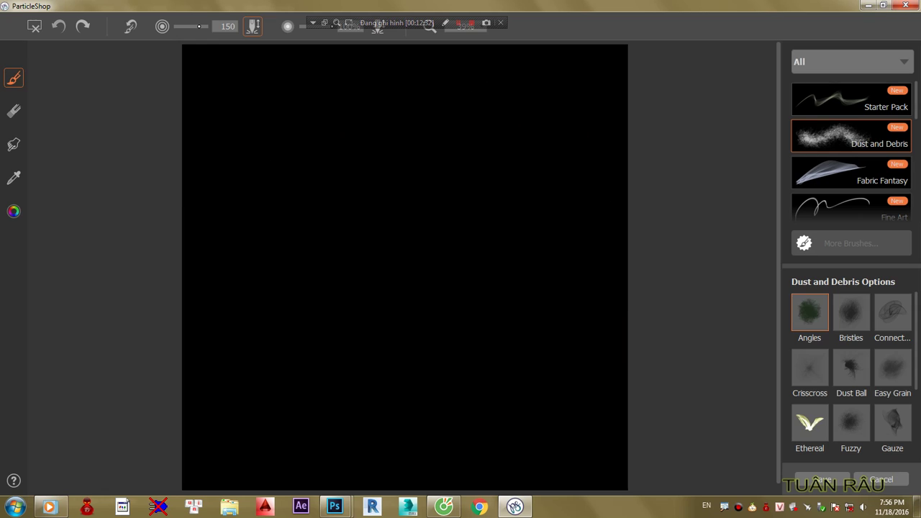
pyautogui.click(851, 99)
pyautogui.moveTo(445, 180); pyautogui.dragTo(464, 195)
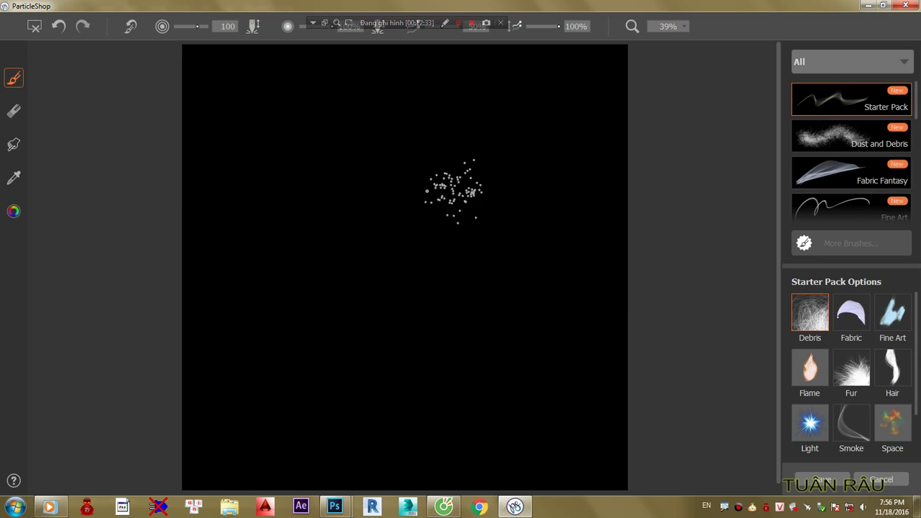
pyautogui.moveTo(528, 210)
pyautogui.mouseDown()
pyautogui.moveTo(509, 295)
pyautogui.moveTo(341, 154)
pyautogui.mouseUp()
pyautogui.hotkey('ctrl', 'z')
pyautogui.click(892, 313)
pyautogui.moveTo(452, 140); pyautogui.dragTo(372, 282)
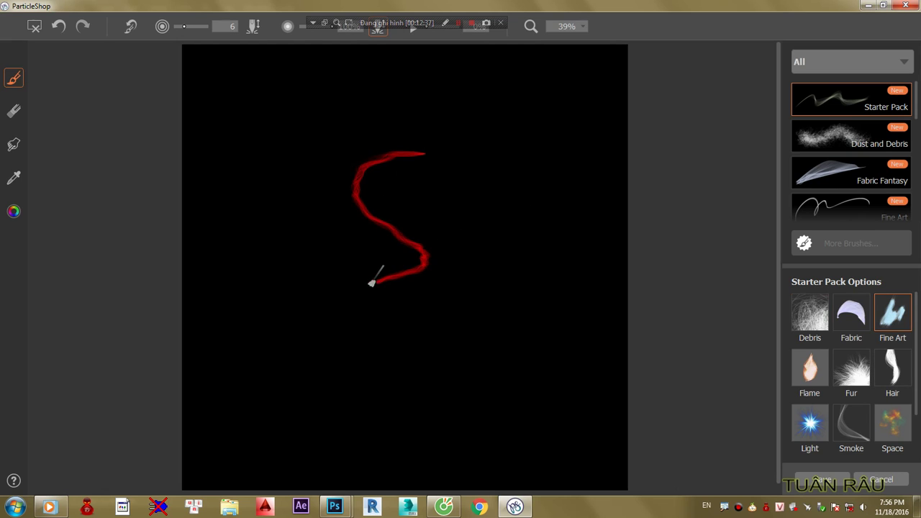
pyautogui.hotkey('ctrl', 'z')
pyautogui.click(809, 367)
pyautogui.moveTo(358, 155)
pyautogui.mouseDown()
pyautogui.moveTo(338, 244)
pyautogui.moveTo(382, 339)
pyautogui.mouseUp()
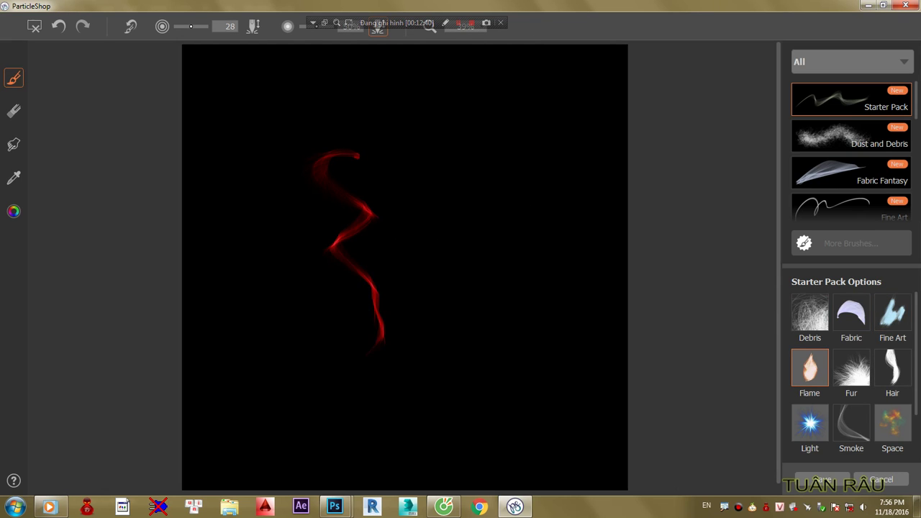
pyautogui.hotkey('ctrl', 'z')
pyautogui.click(851, 367)
pyautogui.click(424, 151)
pyautogui.moveTo(424, 151); pyautogui.dragTo(392, 280)
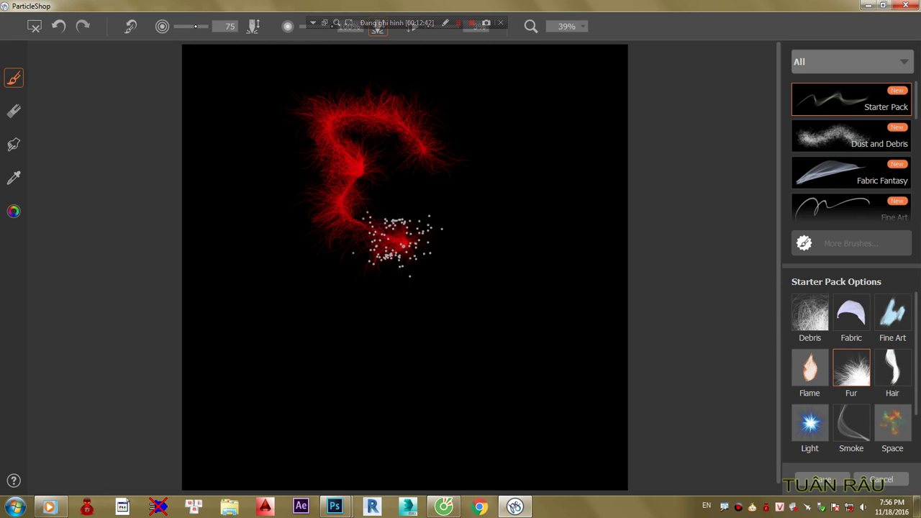
pyautogui.hotkey('ctrl', 'z')
pyautogui.click(892, 367)
pyautogui.moveTo(436, 121); pyautogui.dragTo(313, 188)
pyautogui.moveTo(364, 215); pyautogui.dragTo(341, 335)
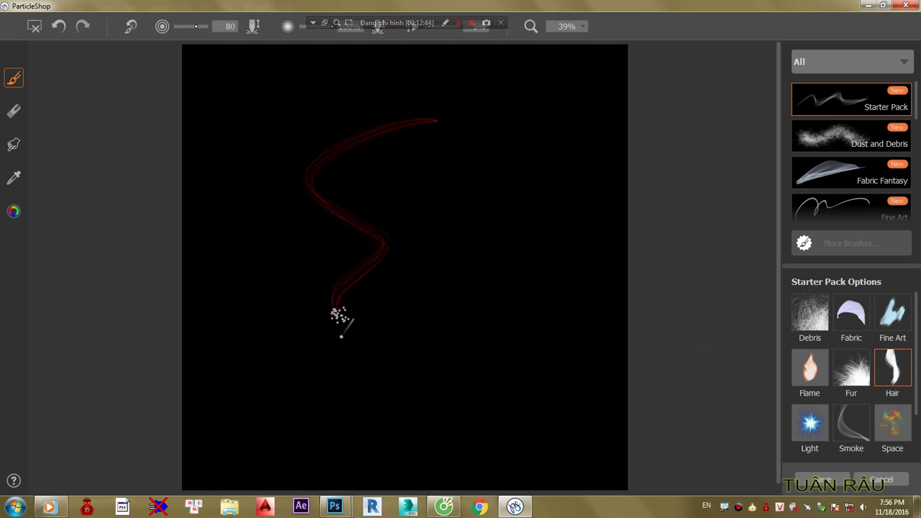
pyautogui.hotkey('ctrl', 'z')
pyautogui.click(810, 424)
pyautogui.moveTo(468, 195); pyautogui.dragTo(403, 331)
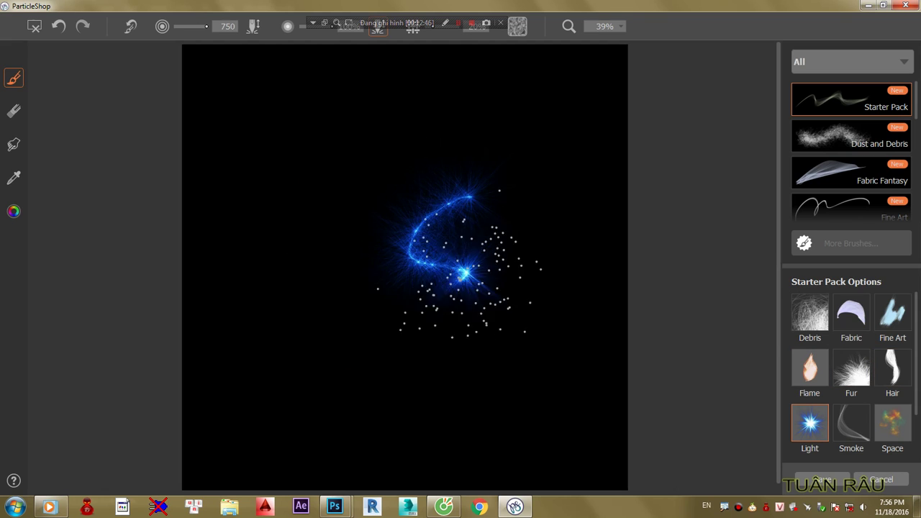
pyautogui.hotkey('ctrl', 'z')
pyautogui.moveTo(329, 231); pyautogui.dragTo(396, 431)
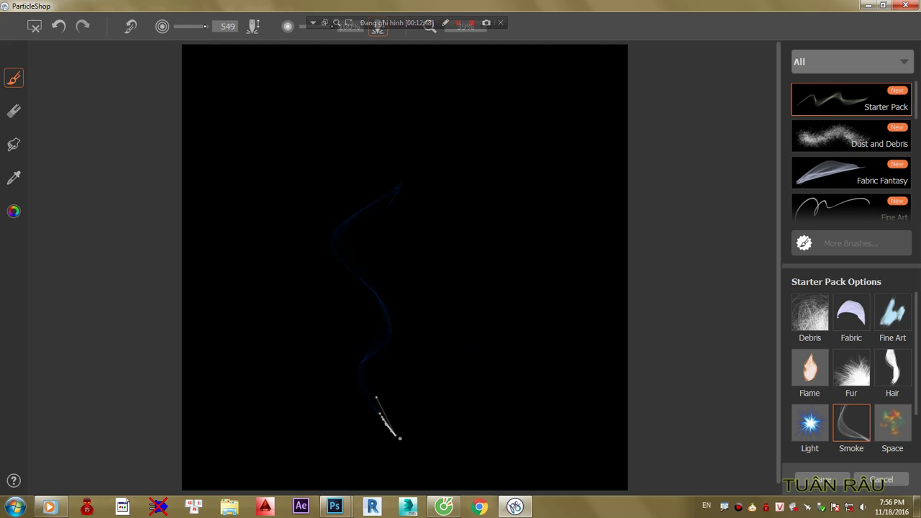
pyautogui.hotkey('ctrl', 'z')
pyautogui.click(893, 425)
pyautogui.moveTo(392, 92)
pyautogui.mouseDown()
pyautogui.moveTo(346, 123)
pyautogui.moveTo(370, 280)
pyautogui.moveTo(424, 306)
pyautogui.moveTo(510, 263)
pyautogui.moveTo(590, 85)
pyautogui.mouseUp()
pyautogui.hotkey('ctrl', 'z')
pyautogui.scroll(-1, 851, 374)
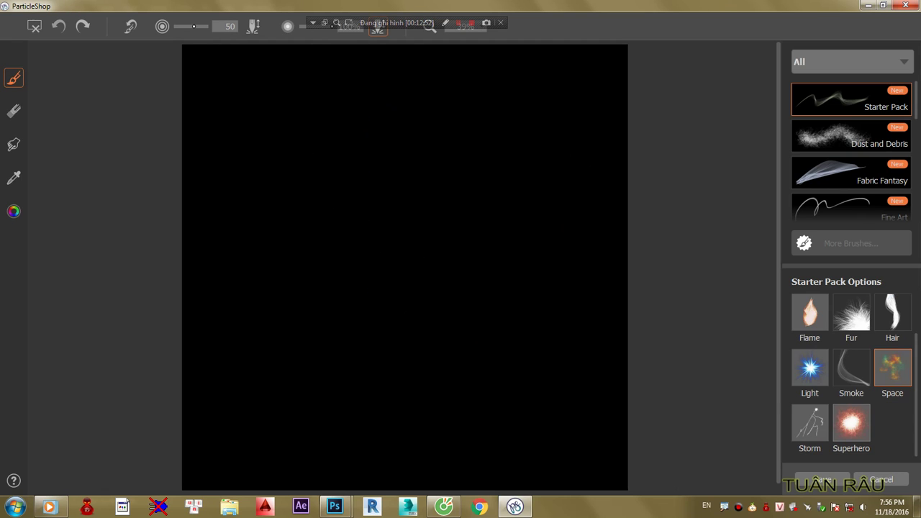
pyautogui.click(810, 423)
pyautogui.moveTo(440, 267); pyautogui.dragTo(403, 391)
pyautogui.hotkey('ctrl', 'z')
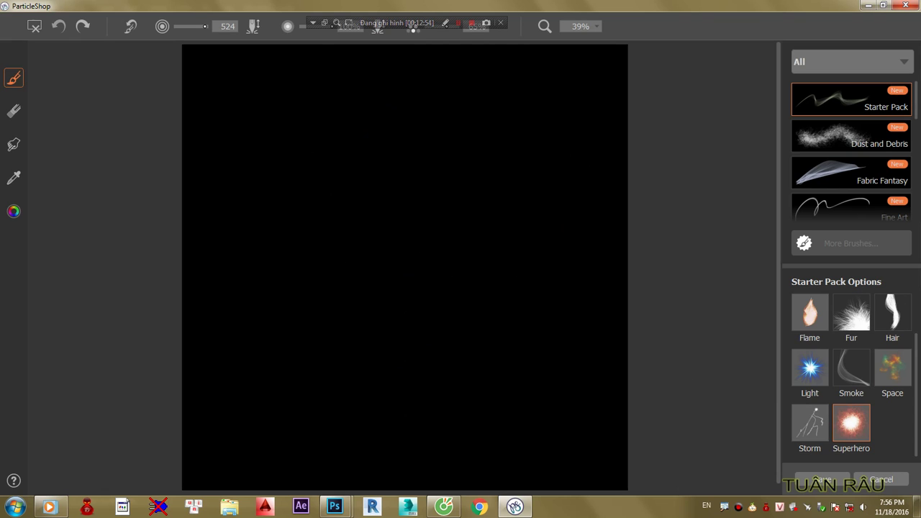
pyautogui.moveTo(399, 251)
pyautogui.mouseDown()
pyautogui.moveTo(314, 144)
pyautogui.moveTo(302, 323)
pyautogui.moveTo(508, 129)
pyautogui.moveTo(576, 154)
pyautogui.mouseUp()
pyautogui.hotkey('ctrl', 'z')
# Test and undo strokes with the Dust and Debris, Dust Ball, Easy Grain and Fuzzy brushes
pyautogui.click(851, 135)
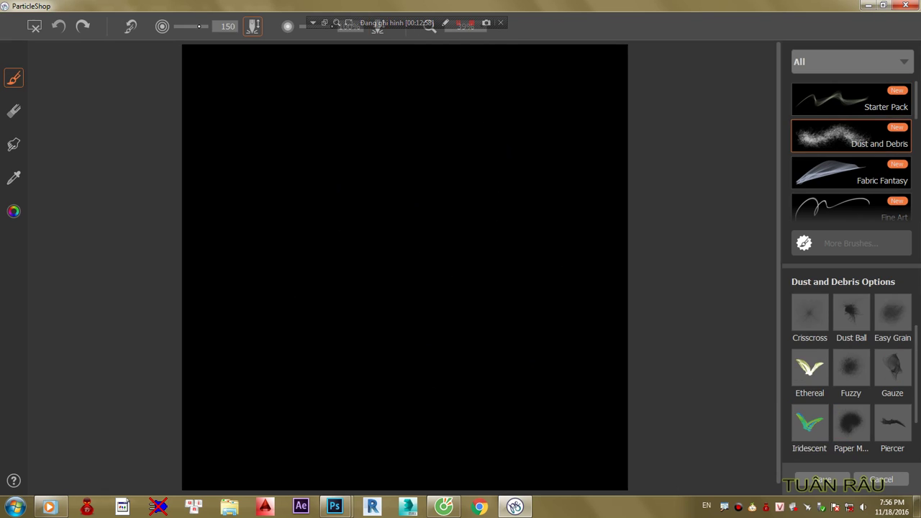
pyautogui.moveTo(353, 167); pyautogui.dragTo(461, 288)
pyautogui.hotkey('ctrl', 'z')
pyautogui.click(851, 311)
pyautogui.moveTo(372, 104); pyautogui.dragTo(370, 319)
pyautogui.hotkey('ctrl', 'z')
pyautogui.click(892, 312)
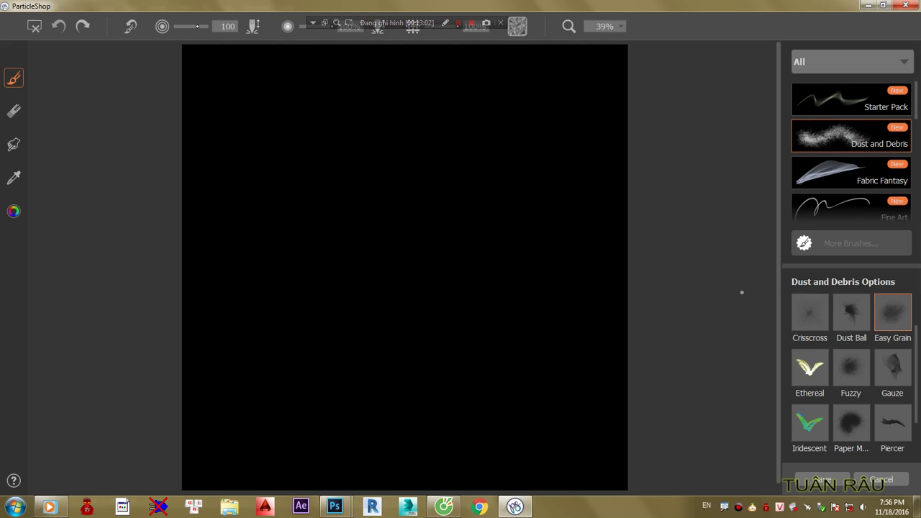
pyautogui.moveTo(378, 154); pyautogui.dragTo(421, 327)
pyautogui.hotkey('ctrl', 'z')
pyautogui.click(851, 367)
pyautogui.moveTo(372, 187)
pyautogui.mouseDown()
pyautogui.moveTo(508, 137)
pyautogui.moveTo(319, 390)
pyautogui.moveTo(390, 370)
pyautogui.moveTo(503, 392)
pyautogui.mouseUp()
pyautogui.hotkey('ctrl', 'z')
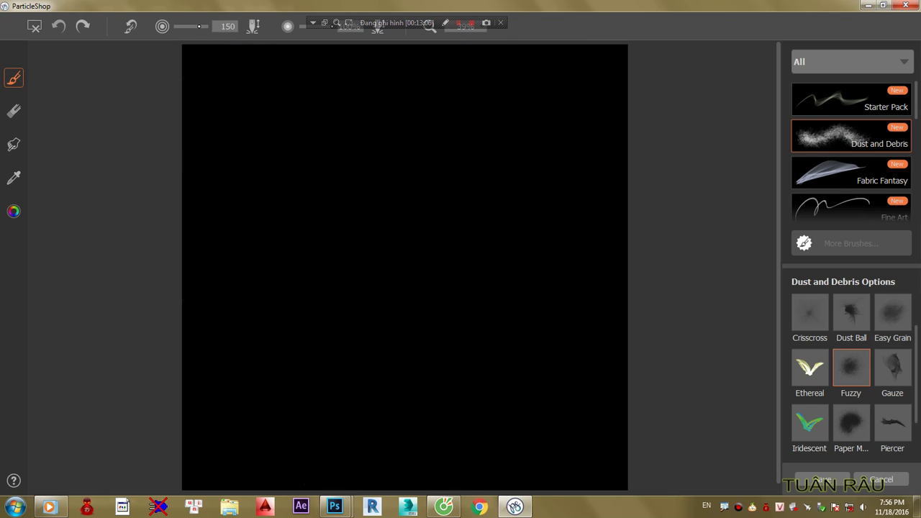
# Test and undo strokes with the Ethereal, Fuzzy and Gauze brushes
pyautogui.click(809, 367)
pyautogui.moveTo(442, 249); pyautogui.dragTo(360, 279)
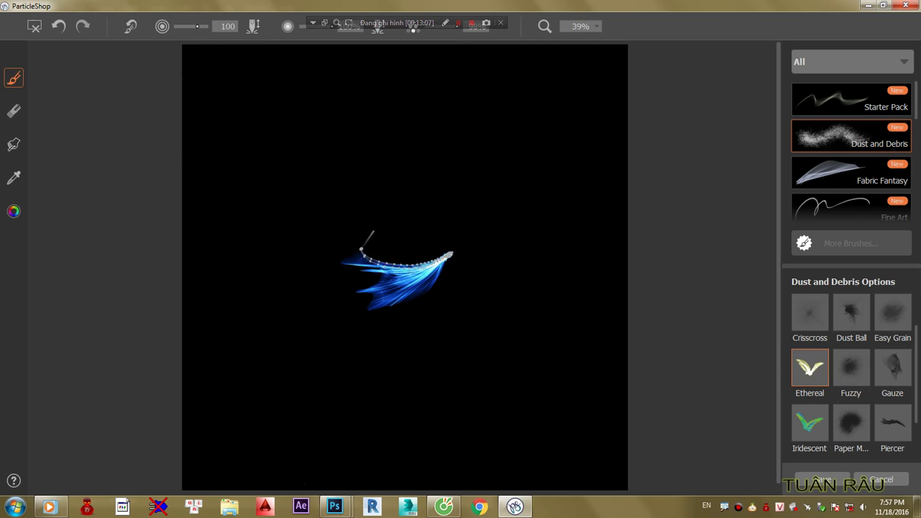
pyautogui.moveTo(453, 262)
pyautogui.mouseDown()
pyautogui.moveTo(545, 273)
pyautogui.moveTo(600, 221)
pyautogui.moveTo(683, 370)
pyautogui.mouseUp()
pyautogui.hotkey('ctrl', 'z')
pyautogui.click(852, 367)
pyautogui.hotkey('ctrl', 'z')
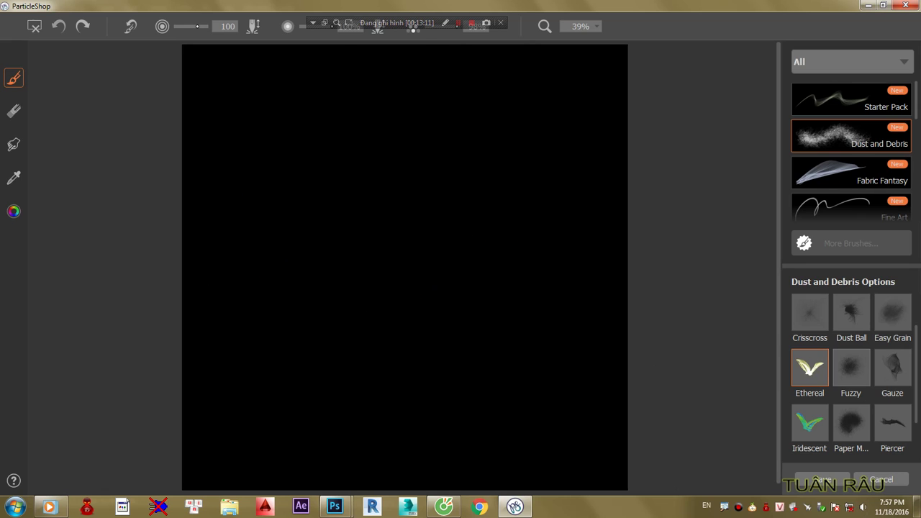
pyautogui.moveTo(359, 187); pyautogui.dragTo(432, 330)
pyautogui.hotkey('ctrl', 'z')
pyautogui.click(892, 367)
pyautogui.moveTo(398, 273)
pyautogui.mouseDown()
pyautogui.moveTo(388, 151)
pyautogui.moveTo(461, 72)
pyautogui.mouseUp()
pyautogui.moveTo(378, 344)
pyautogui.mouseDown()
pyautogui.moveTo(294, 202)
pyautogui.moveTo(191, 66)
pyautogui.mouseUp()
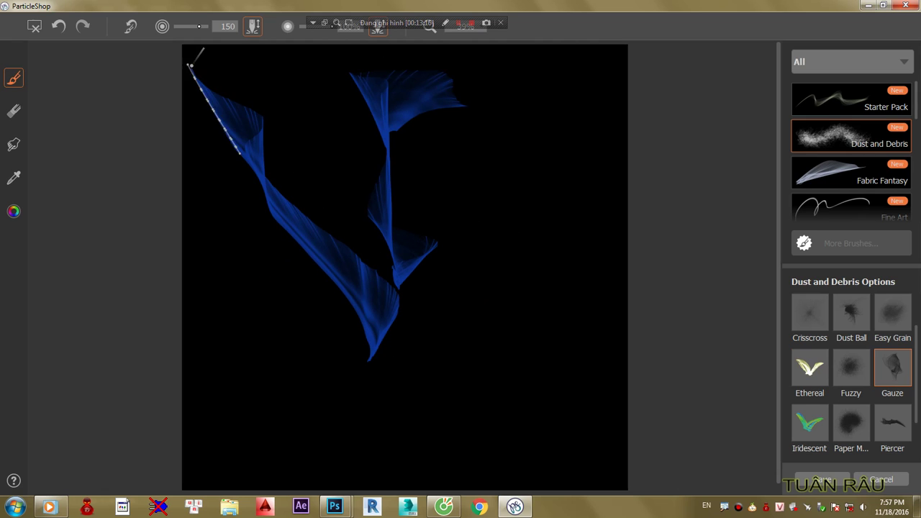
pyautogui.moveTo(380, 353); pyautogui.dragTo(564, 155)
pyautogui.hotkey('ctrl', 'z')
pyautogui.hotkey('ctrl', 'z')
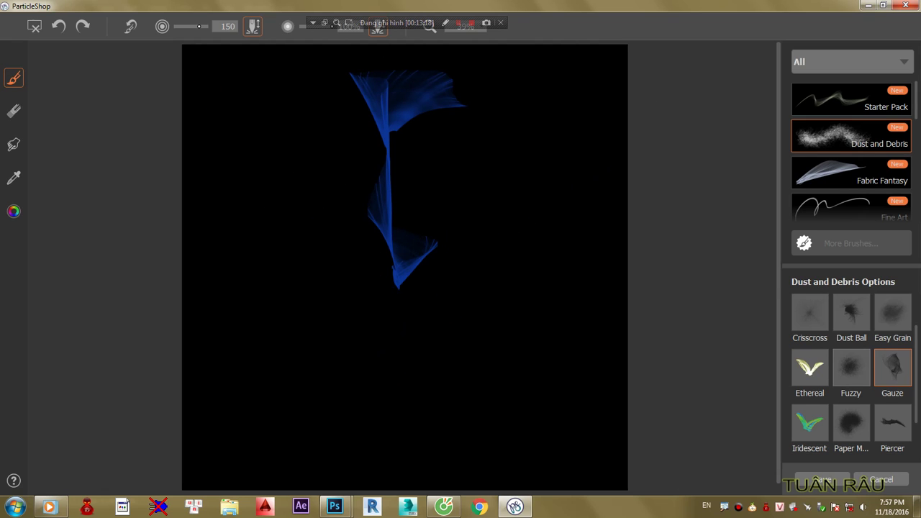
pyautogui.hotkey('ctrl', 'z')
pyautogui.hotkey('ctrl', 'z')
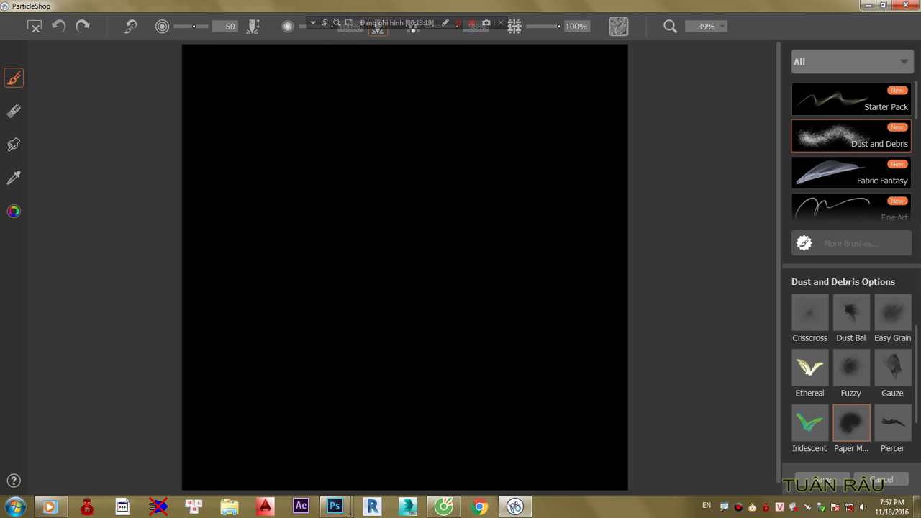
# Test and undo strokes with the Iridescent, Paper Mache, Piercer and Tangles brushes
pyautogui.click(809, 423)
pyautogui.moveTo(464, 216)
pyautogui.mouseDown()
pyautogui.moveTo(473, 430)
pyautogui.moveTo(705, 438)
pyautogui.mouseUp()
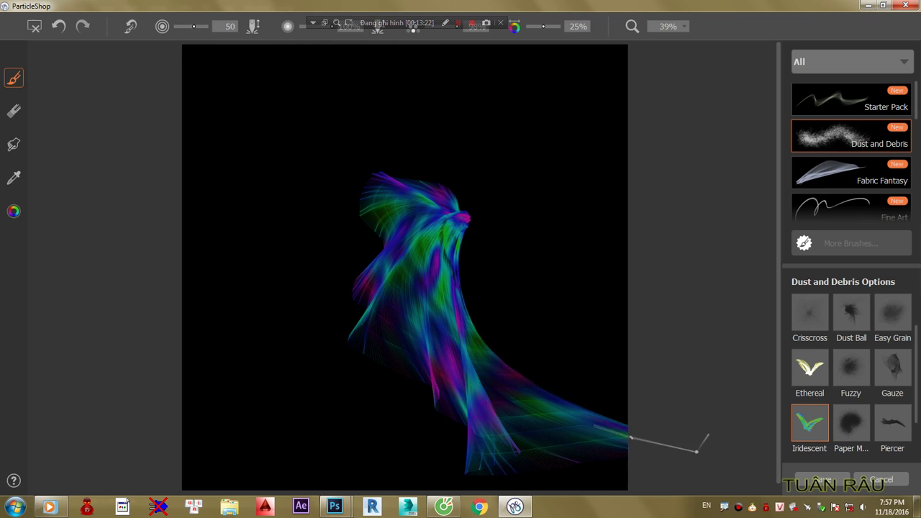
pyautogui.hotkey('ctrl', 'z')
pyautogui.click(850, 423)
pyautogui.moveTo(432, 180)
pyautogui.mouseDown()
pyautogui.moveTo(383, 193)
pyautogui.moveTo(428, 483)
pyautogui.mouseUp()
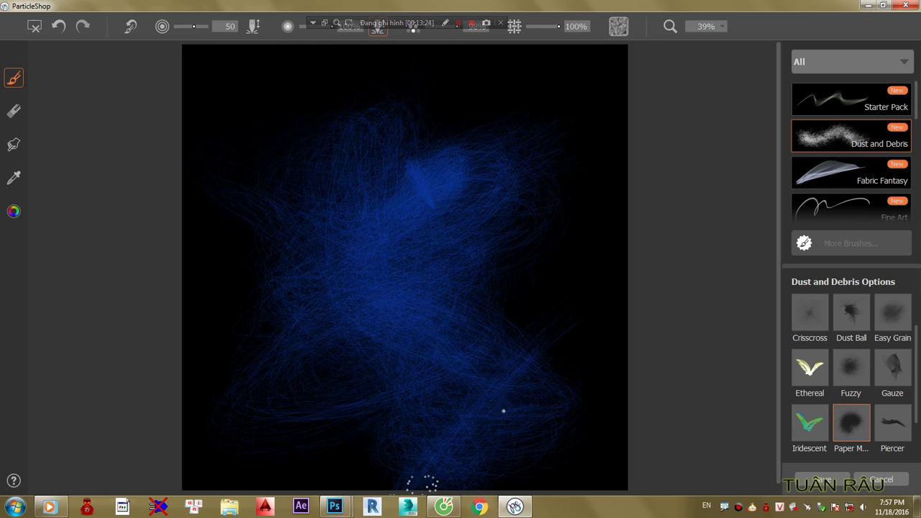
pyautogui.hotkey('ctrl', 'z')
pyautogui.click(893, 423)
pyautogui.moveTo(464, 189)
pyautogui.mouseDown()
pyautogui.moveTo(294, 90)
pyautogui.moveTo(438, 415)
pyautogui.mouseUp()
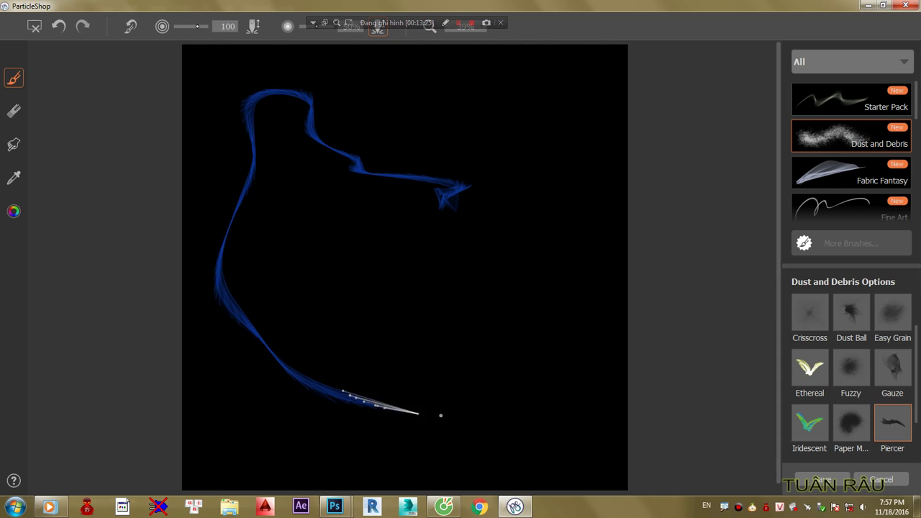
pyautogui.hotkey('ctrl', 'z')
pyautogui.scroll(-1, 850, 367)
pyautogui.moveTo(432, 123); pyautogui.dragTo(424, 403)
pyautogui.hotkey('ctrl', 'z')
pyautogui.click(851, 423)
pyautogui.moveTo(231, 109); pyautogui.dragTo(404, 249)
pyautogui.hotkey('ctrl', 'z')
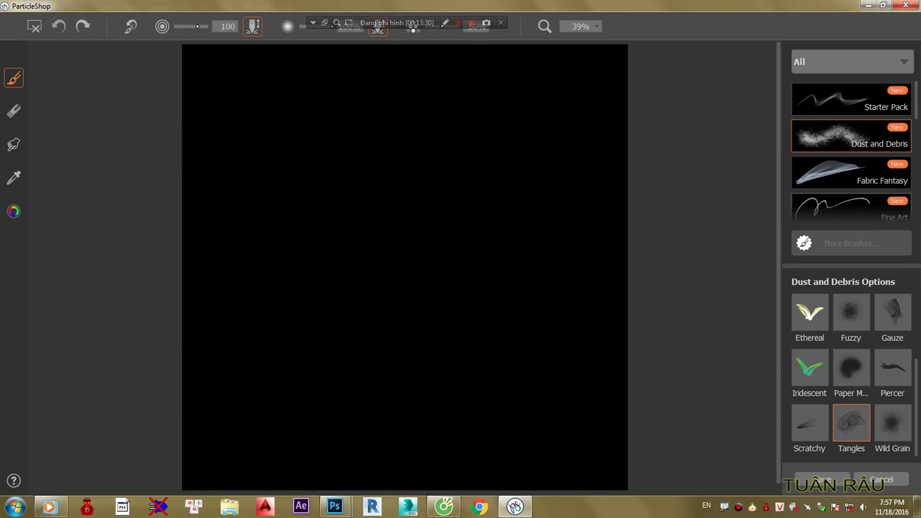
# Switch to the Fabric Fantasy pack and test a looping teal Petals stroke, then undo it
pyautogui.click(851, 172)
pyautogui.click(517, 173)
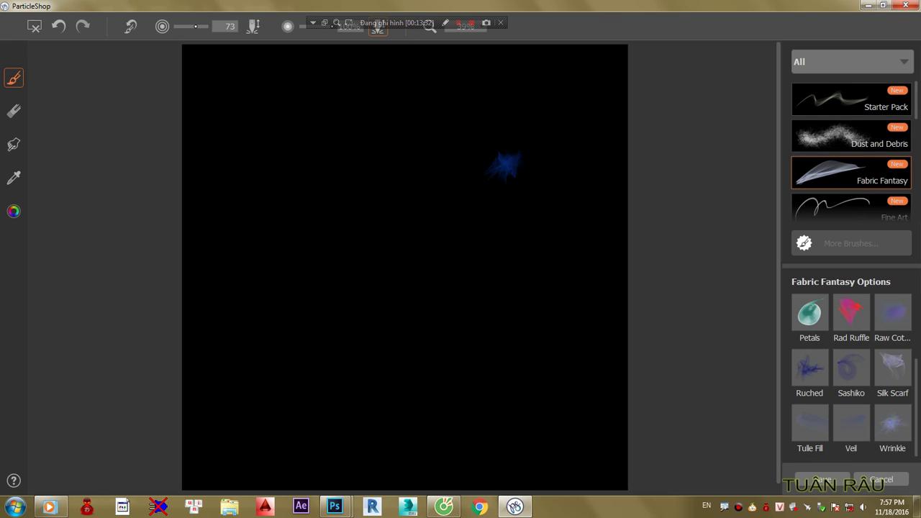
pyautogui.hotkey('ctrl', 'z')
pyautogui.moveTo(391, 220)
pyautogui.mouseDown()
pyautogui.moveTo(342, 77)
pyautogui.moveTo(473, 298)
pyautogui.moveTo(431, 119)
pyautogui.moveTo(264, 390)
pyautogui.moveTo(744, 421)
pyautogui.mouseUp()
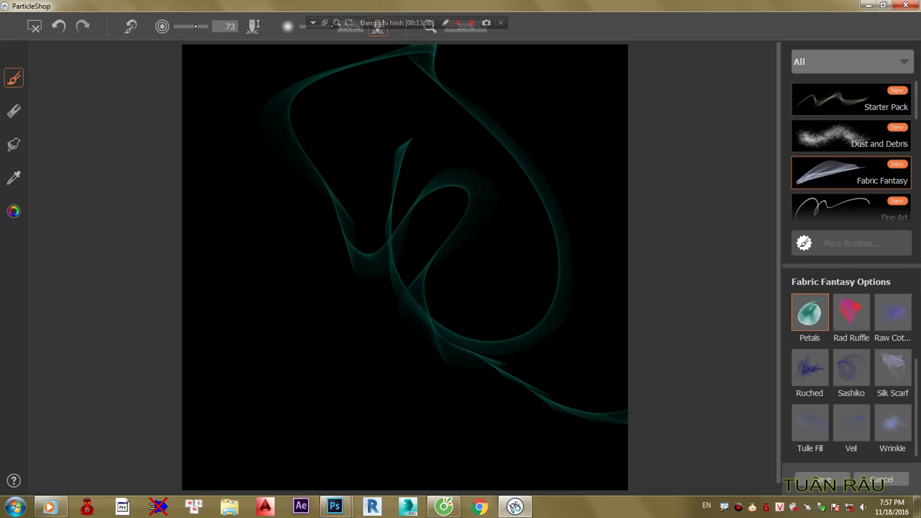
pyautogui.hotkey('ctrl', 'z')
# Test the Rad Ruffle and Raw Cotton brushes with single strokes, undoing each
pyautogui.click(851, 312)
pyautogui.moveTo(460, 101)
pyautogui.mouseDown()
pyautogui.moveTo(485, 244)
pyautogui.moveTo(554, 182)
pyautogui.moveTo(405, 206)
pyautogui.moveTo(370, 309)
pyautogui.moveTo(705, 263)
pyautogui.moveTo(266, 428)
pyautogui.mouseUp()
pyautogui.hotkey('ctrl', 'z')
pyautogui.click(892, 312)
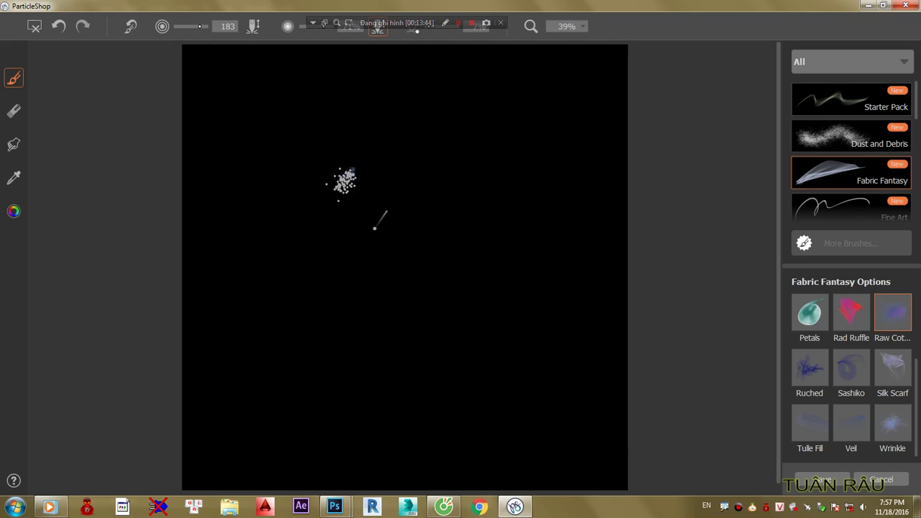
pyautogui.moveTo(374, 228)
pyautogui.mouseDown()
pyautogui.moveTo(626, 237)
pyautogui.moveTo(602, 290)
pyautogui.mouseUp()
pyautogui.hotkey('ctrl', 'z')
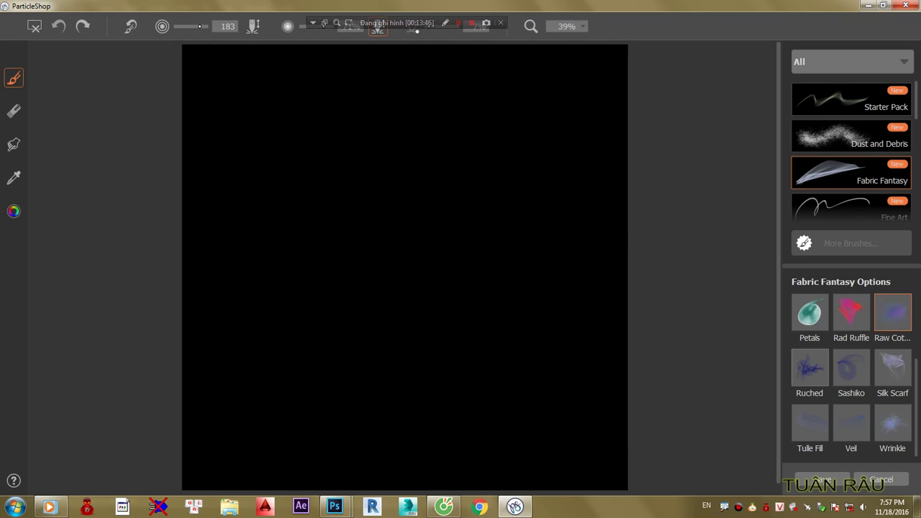
# Test the Ruched brush with short and curving strokes, undoing them
pyautogui.click(809, 367)
pyautogui.moveTo(378, 138); pyautogui.dragTo(431, 154)
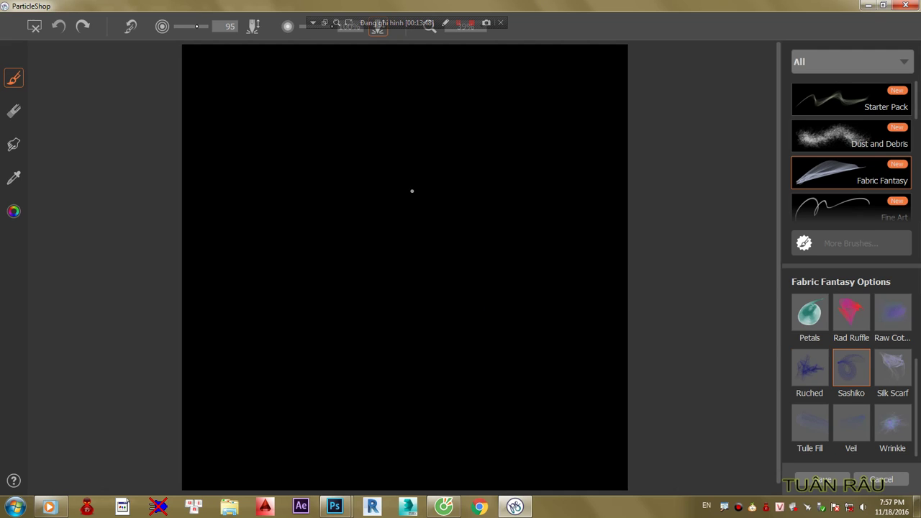
pyautogui.moveTo(358, 148)
pyautogui.mouseDown()
pyautogui.moveTo(390, 287)
pyautogui.moveTo(536, 342)
pyautogui.mouseUp()
pyautogui.hotkey('ctrl', 'z')
pyautogui.moveTo(441, 216); pyautogui.dragTo(390, 318)
pyautogui.hotkey('ctrl', 'z')
# Test Tulle Fill and Wrinkle strokes, undo them, and load the Fine Art pack
pyautogui.click(809, 423)
pyautogui.moveTo(369, 183)
pyautogui.mouseDown()
pyautogui.moveTo(488, 245)
pyautogui.moveTo(319, 319)
pyautogui.moveTo(194, 181)
pyautogui.mouseUp()
pyautogui.hotkey('ctrl', 'z')
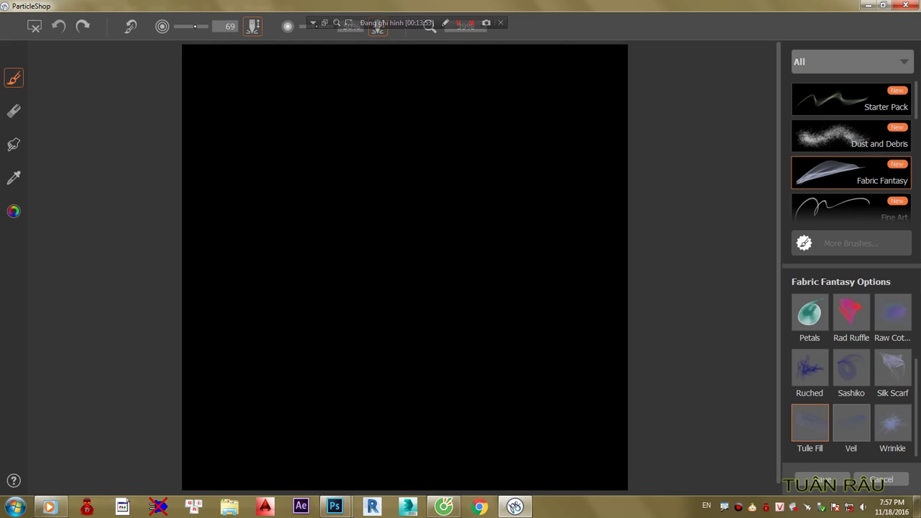
pyautogui.moveTo(419, 299); pyautogui.dragTo(467, 346)
pyautogui.hotkey('ctrl', 'z')
pyautogui.click(892, 424)
pyautogui.moveTo(262, 151)
pyautogui.mouseDown()
pyautogui.moveTo(339, 151)
pyautogui.moveTo(496, 329)
pyautogui.moveTo(417, 127)
pyautogui.mouseUp()
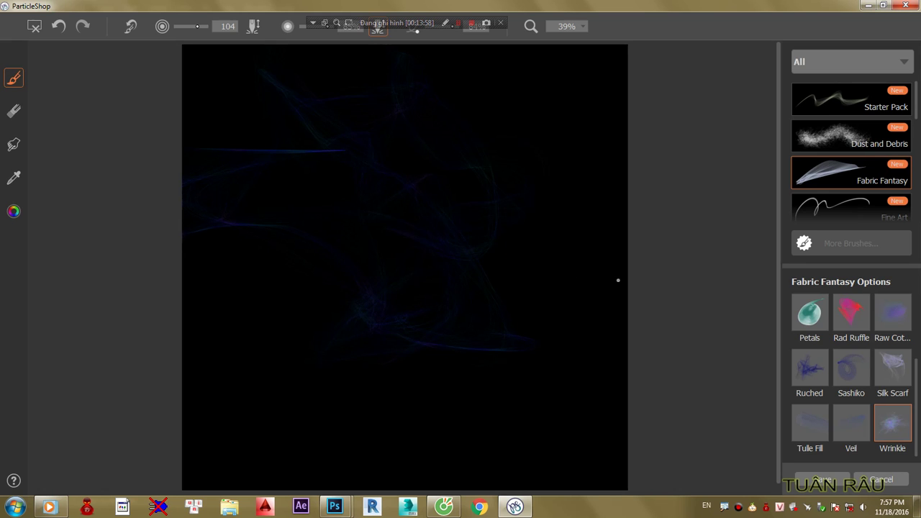
pyautogui.hotkey('ctrl', 'z')
pyautogui.click(851, 207)
pyautogui.scroll(-6, 851, 159)
# Look at the Flame pack, then paint two test strokes with the Fur pack
pyautogui.scroll(3, 851, 158)
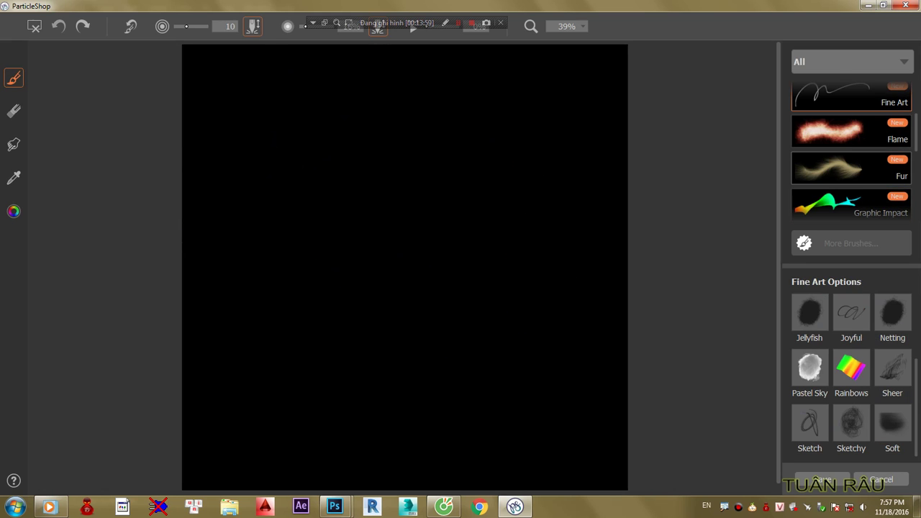
pyautogui.click(851, 168)
pyautogui.click(851, 131)
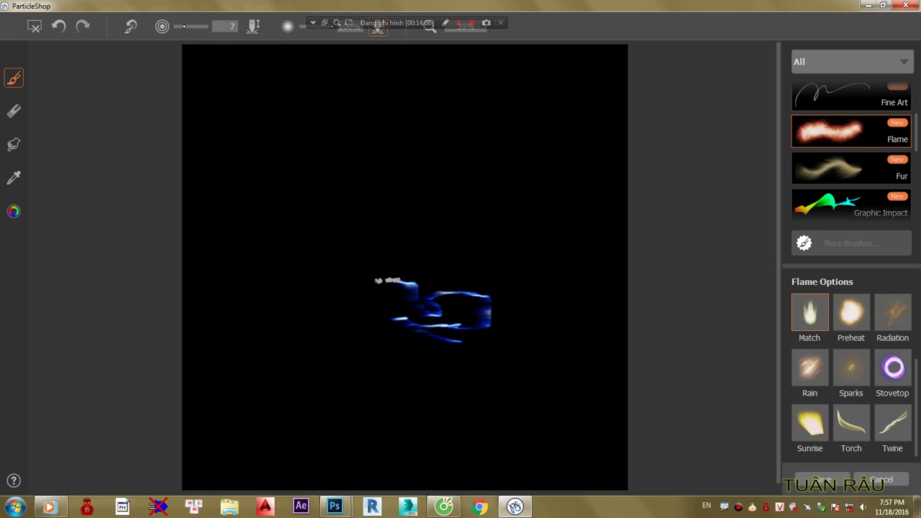
pyautogui.click(851, 168)
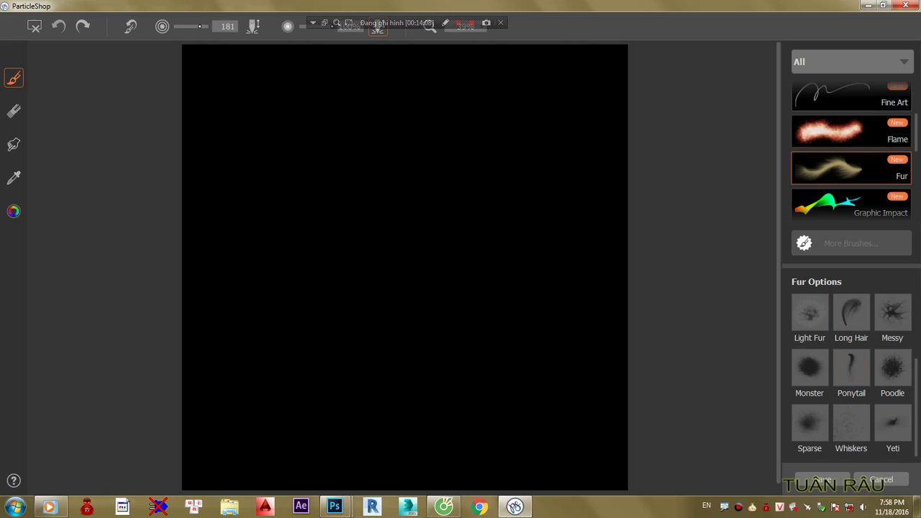
pyautogui.moveTo(460, 237); pyautogui.dragTo(441, 440)
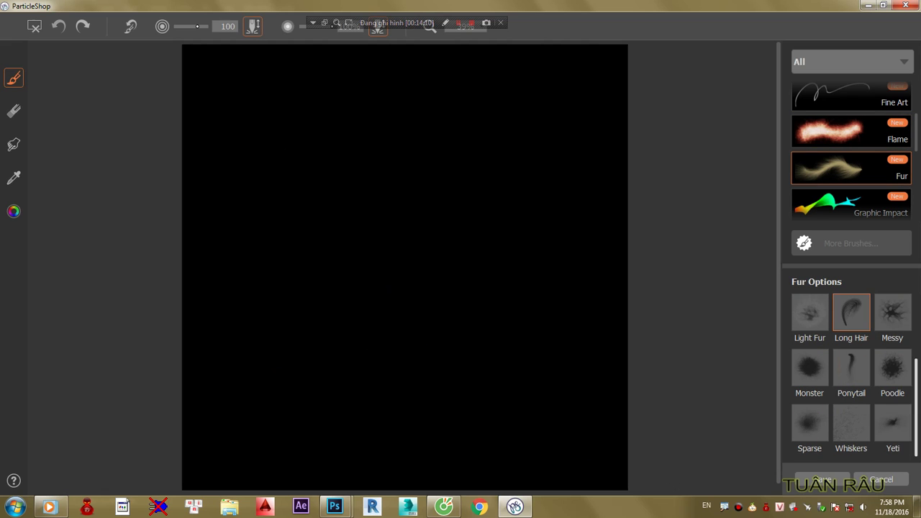
pyautogui.moveTo(507, 231); pyautogui.dragTo(410, 197)
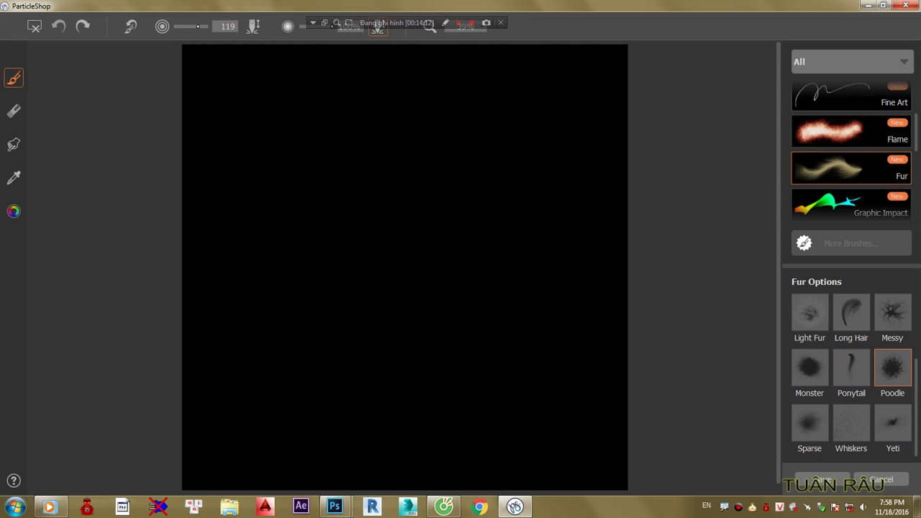
# Cancel ParticleShop discarding changes, and close Untitled-1 without saving
pyautogui.click(905, 5)
pyautogui.click(444, 265)
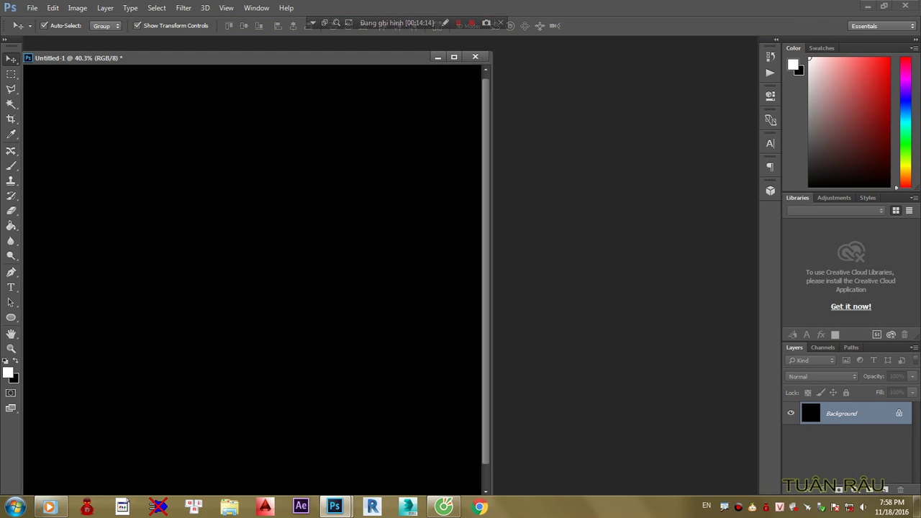
pyautogui.click(474, 56)
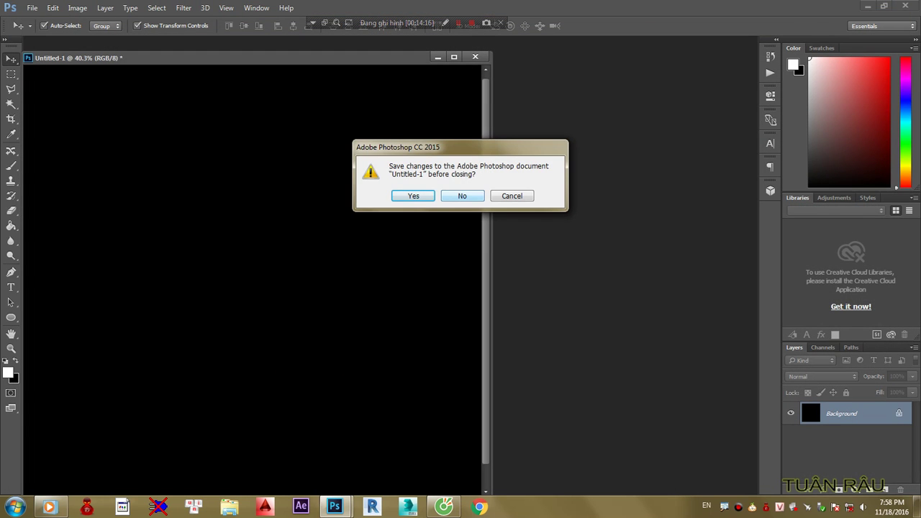
pyautogui.click(462, 196)
# Minimize Photoshop and switch to the browser's Facebook profile tab
pyautogui.press('super+d')
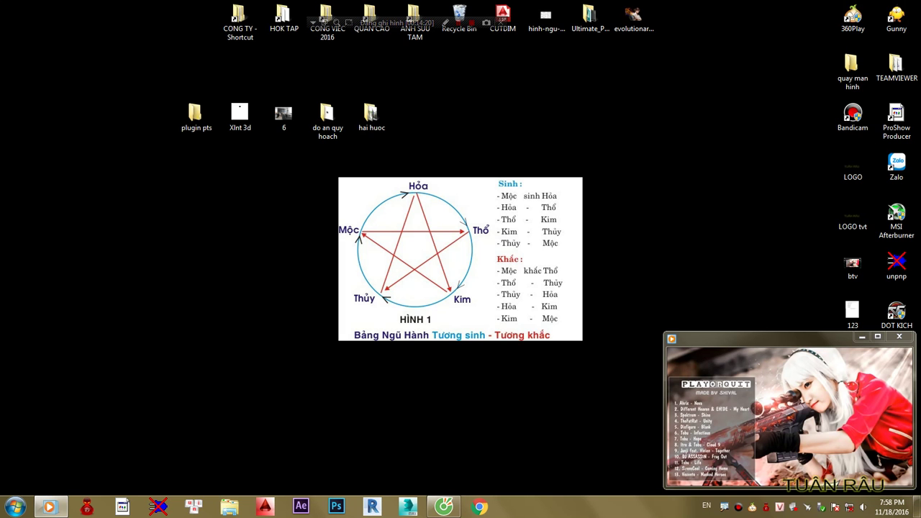
pyautogui.click(444, 507)
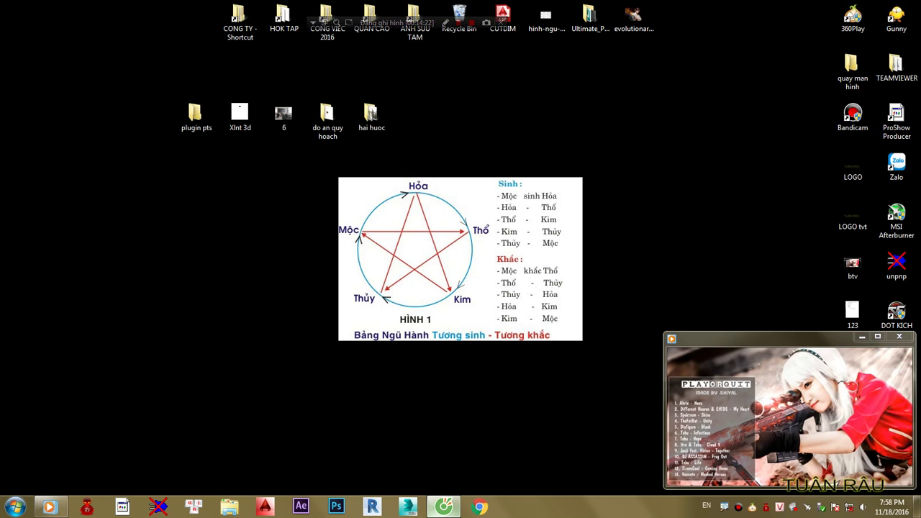
pyautogui.click(97, 8)
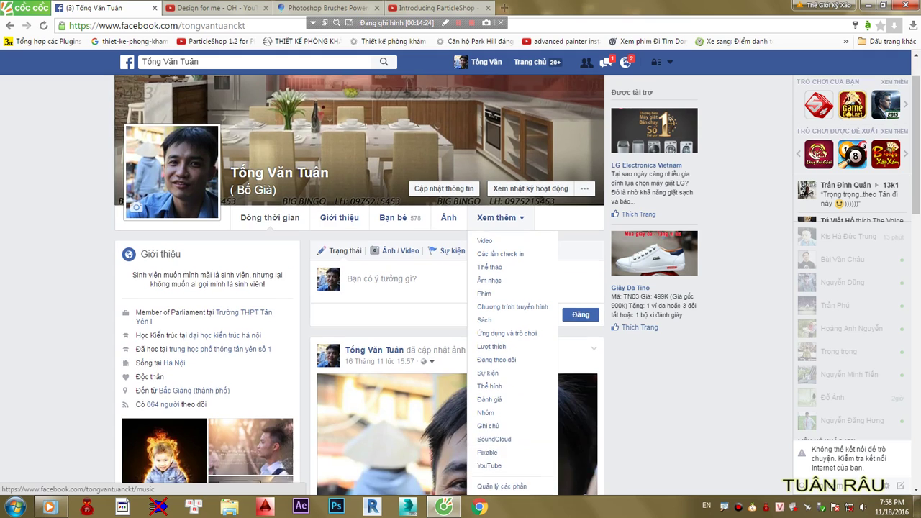